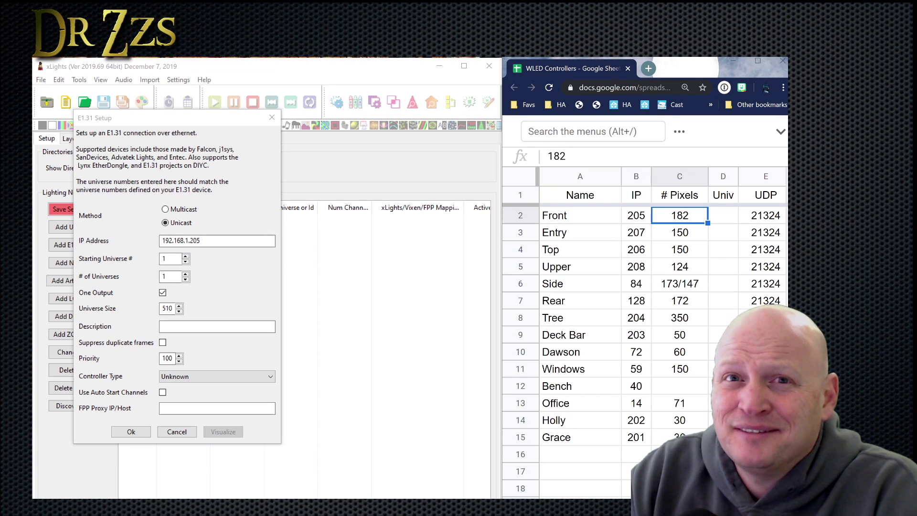
- Set the number of universes to 2 for the Front controller's E1.31 connection at 192.168.1.205
left_click(585, 219)
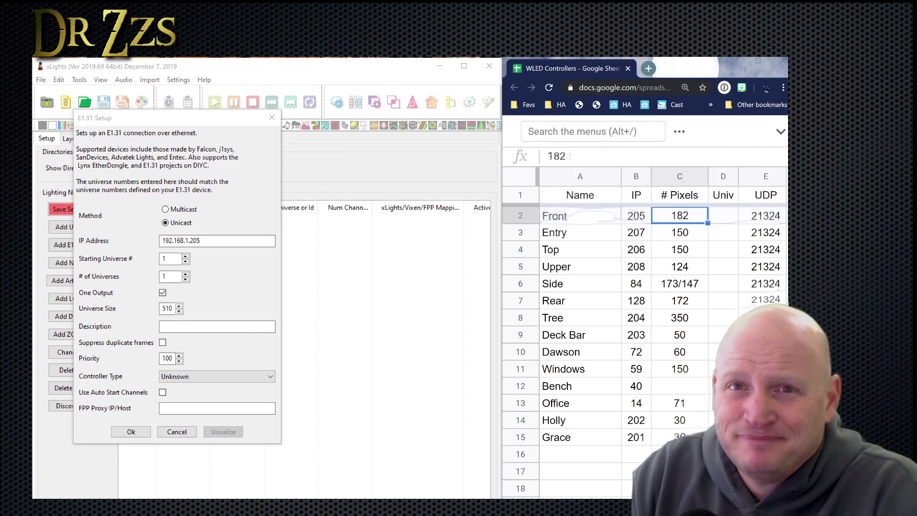
key("shift+space")
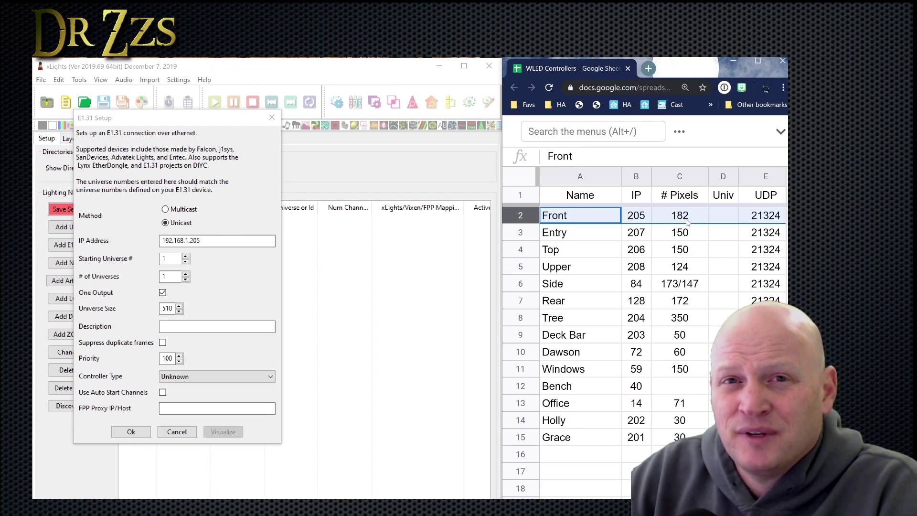
left_click(154, 149)
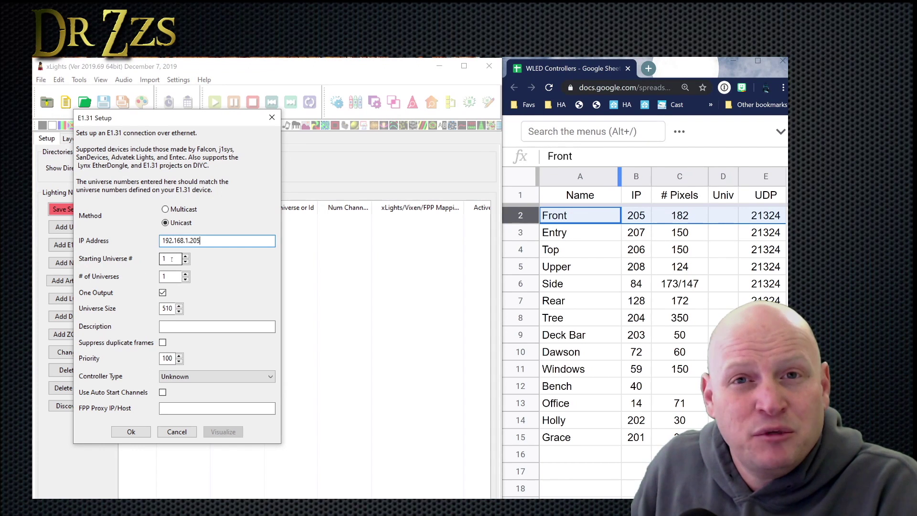
left_click(186, 274)
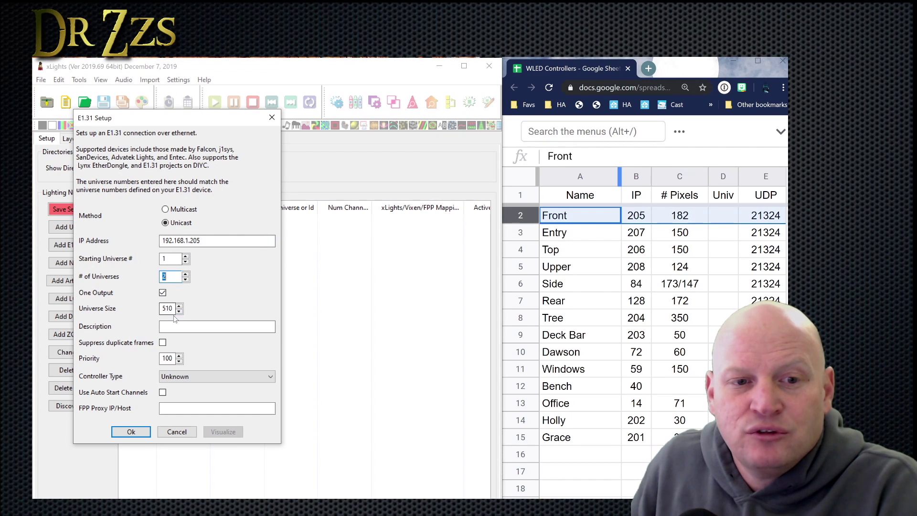
- Describe the connection as Front with controller type ESPixelStick, accept it and save the network setup
left_click(202, 328)
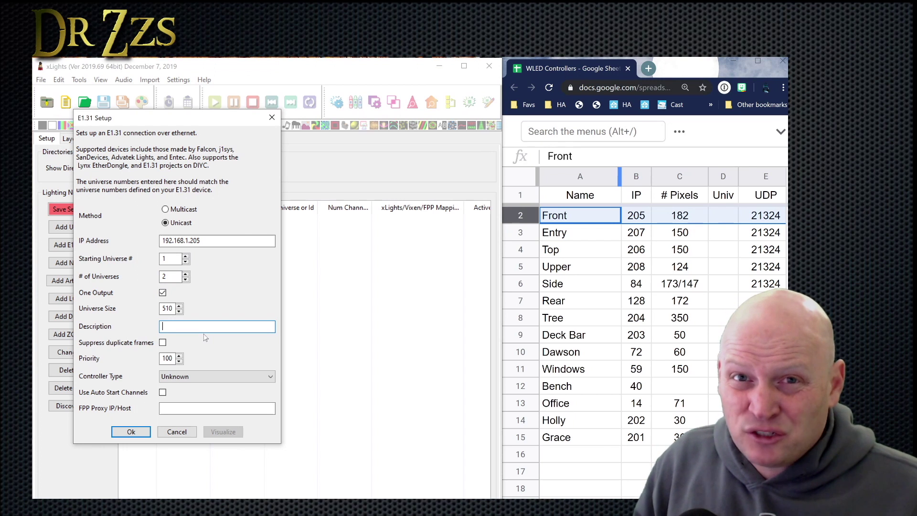
left_click(215, 376)
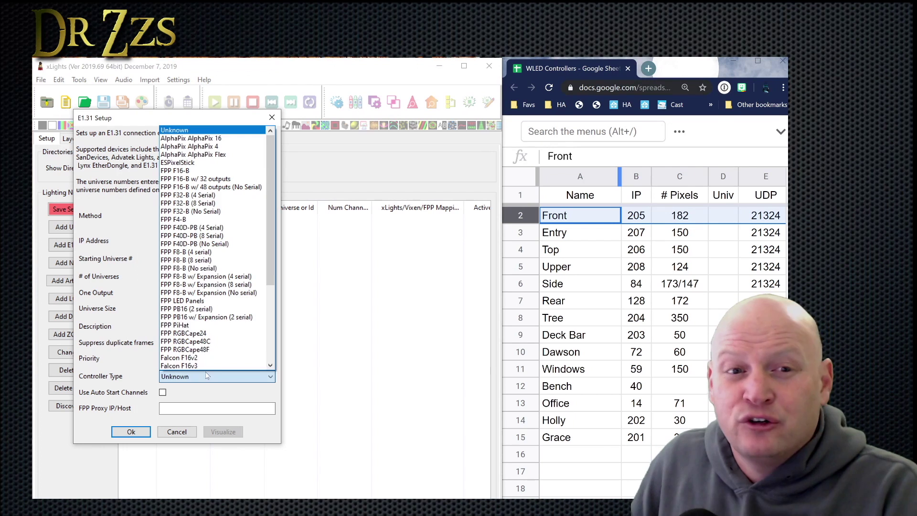
left_click(205, 164)
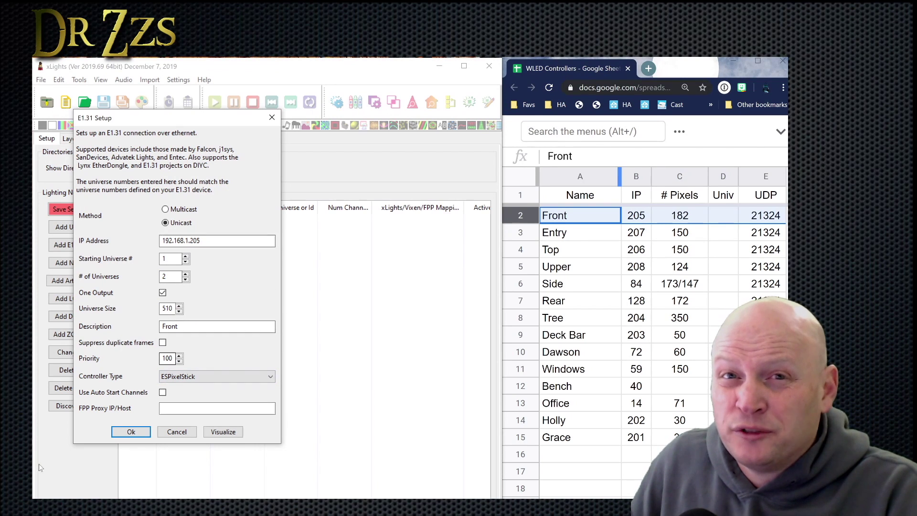
key("Return")
left_click(79, 209)
left_click(79, 211)
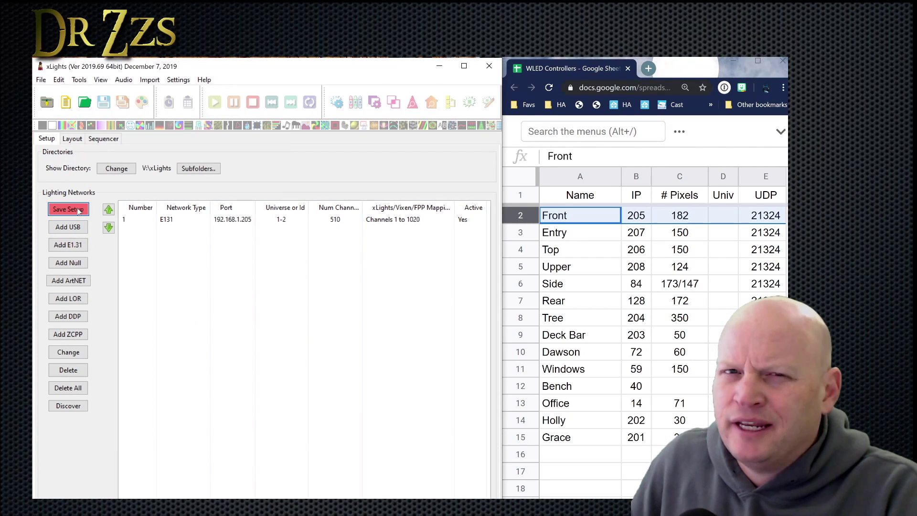
- Add an E1.31 connection for the Entry controller using Unicast and IP address 192.168.1.207
left_click(67, 244)
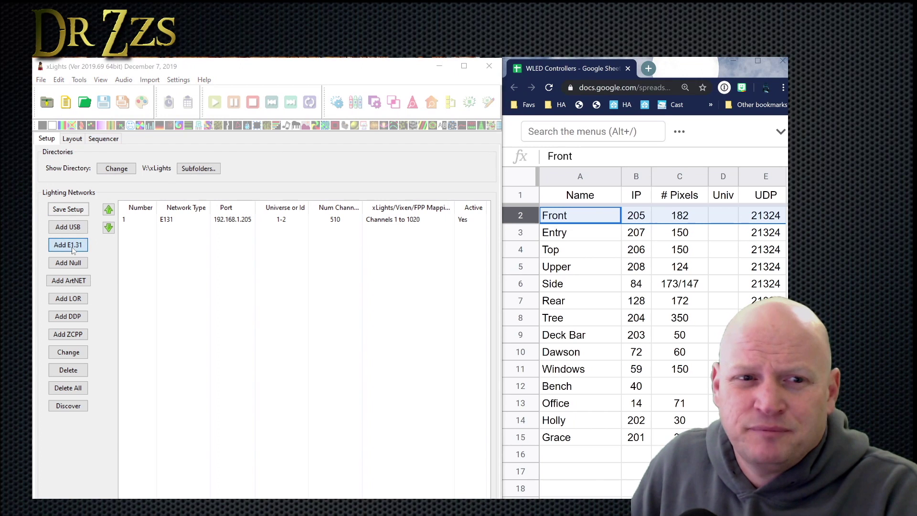
left_click(556, 236)
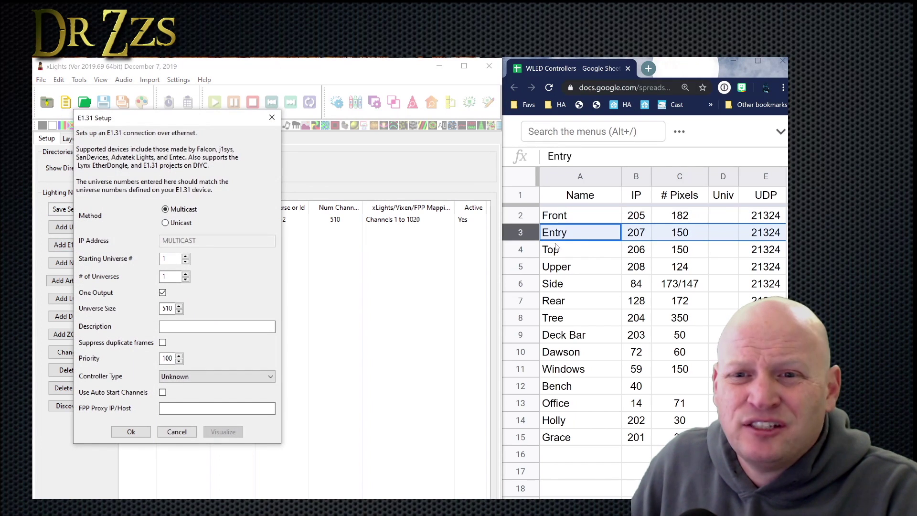
left_click(165, 223)
left_click(180, 242)
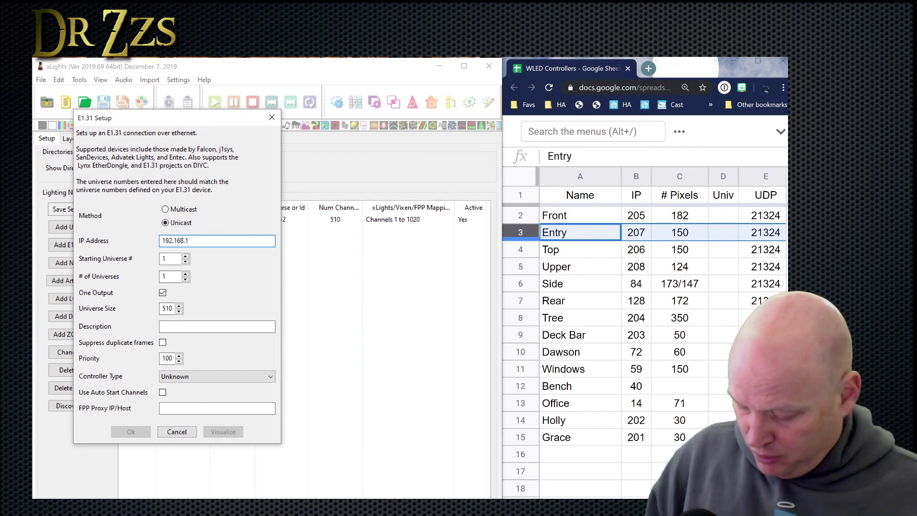
type("192.168.1.207")
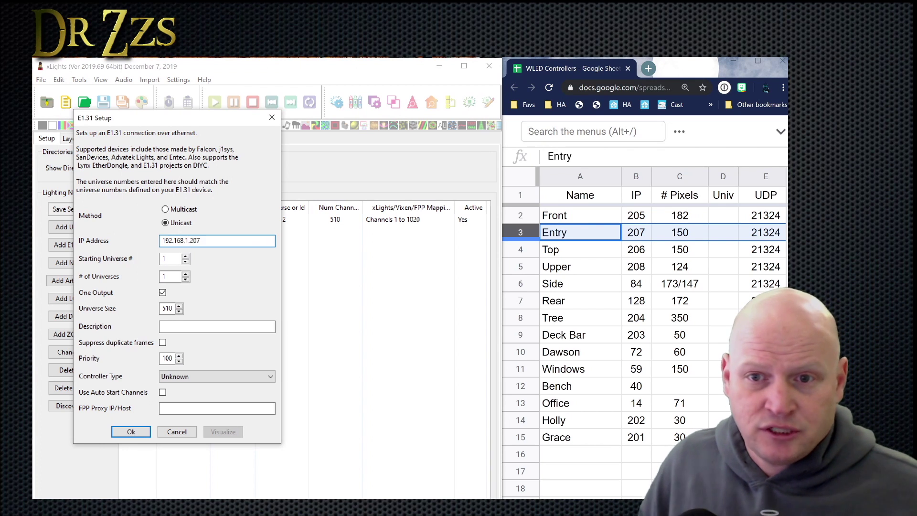
- Record universe 1 for Front and universe 3 for Entry in the spreadsheet's Univ column
left_click(557, 217)
left_click(721, 217)
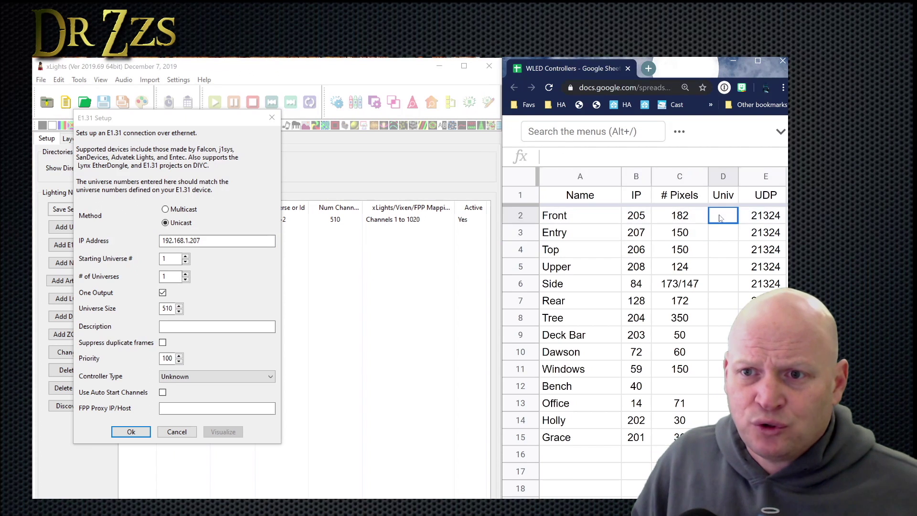
type("1")
left_click(724, 234)
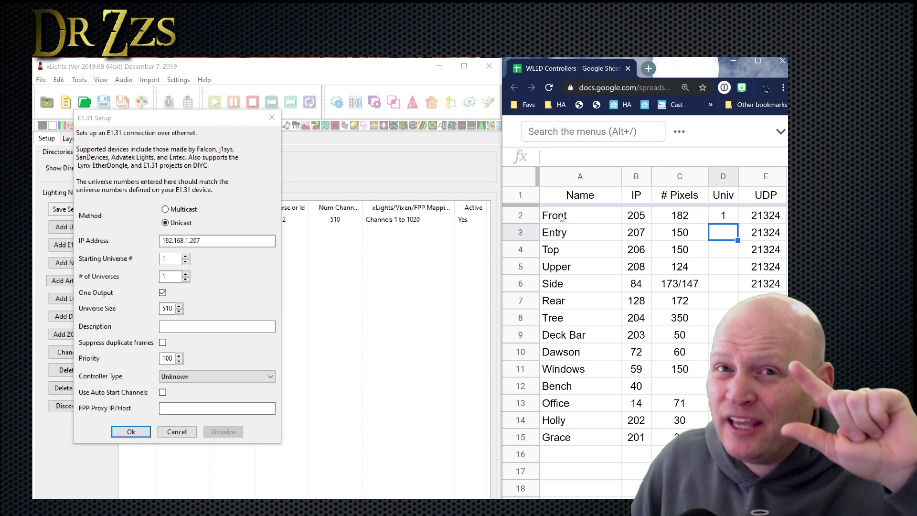
key("shift+space")
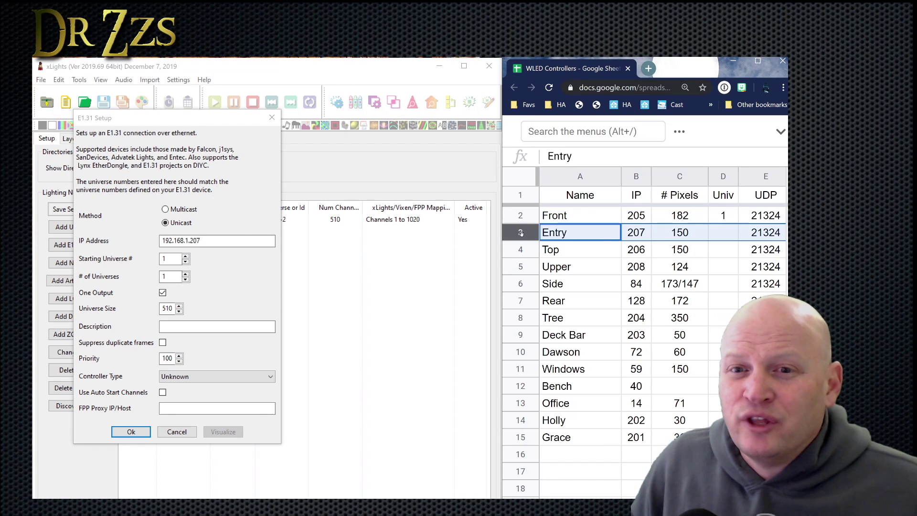
left_click(725, 238)
type("3")
- Give the 192.168.1.207 connection starting universe 3, description Entry and controller type ESPixelStick, and accept it
left_click(722, 176)
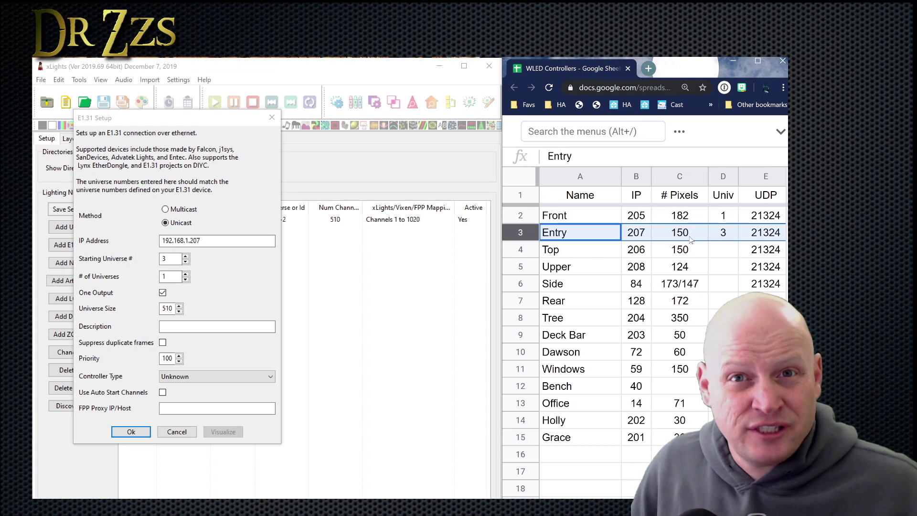
left_click(224, 295)
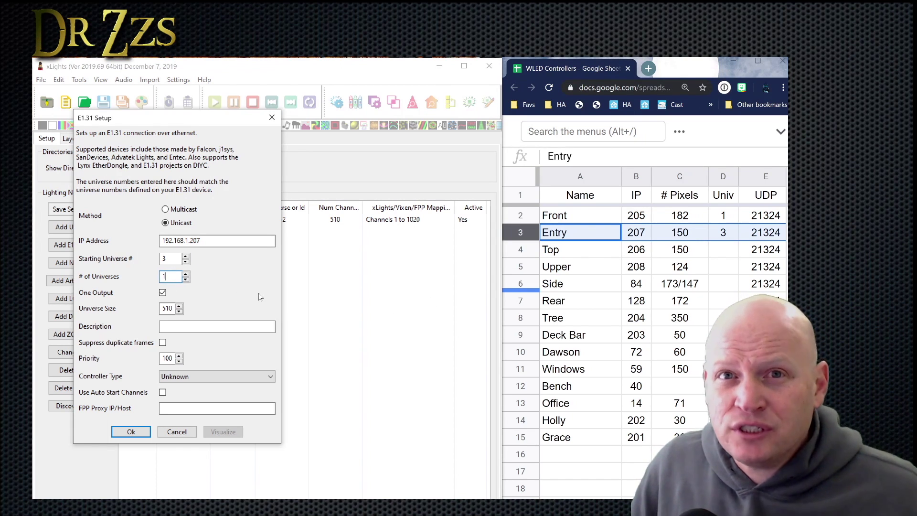
left_click(195, 323)
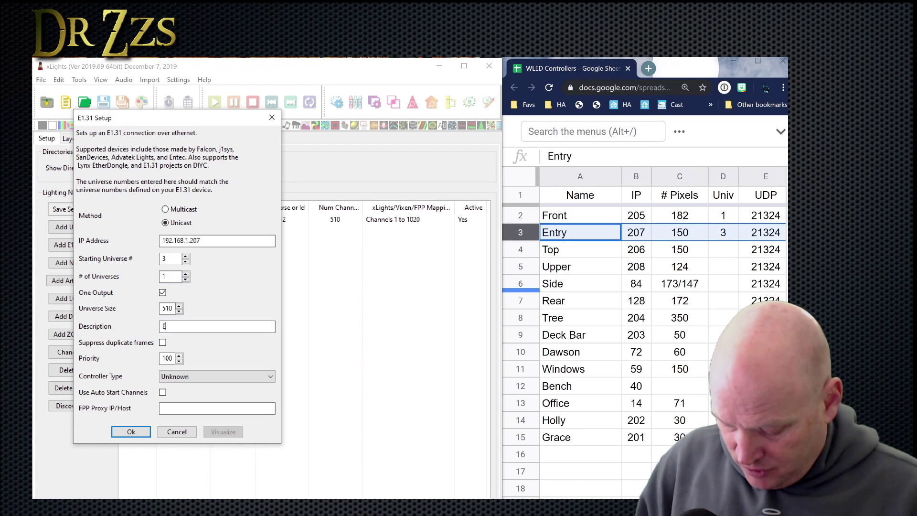
type("Entry")
left_click(217, 376)
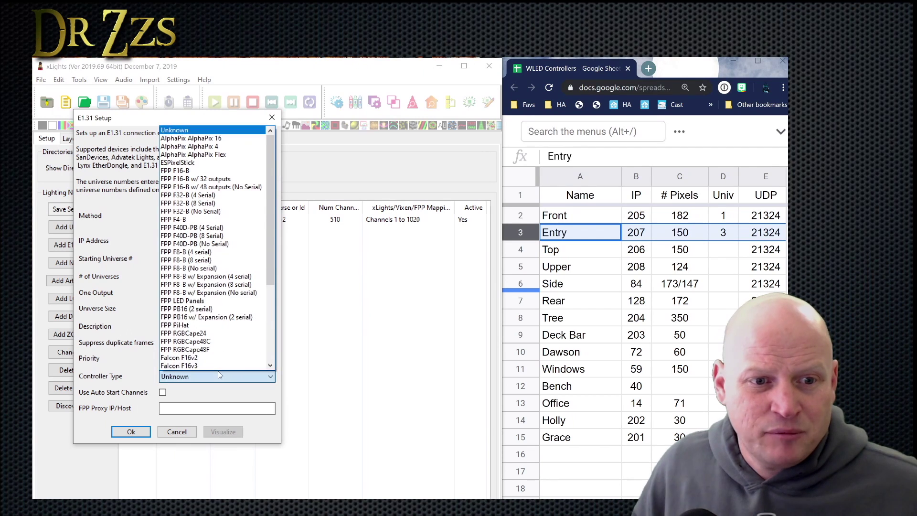
left_click(224, 176)
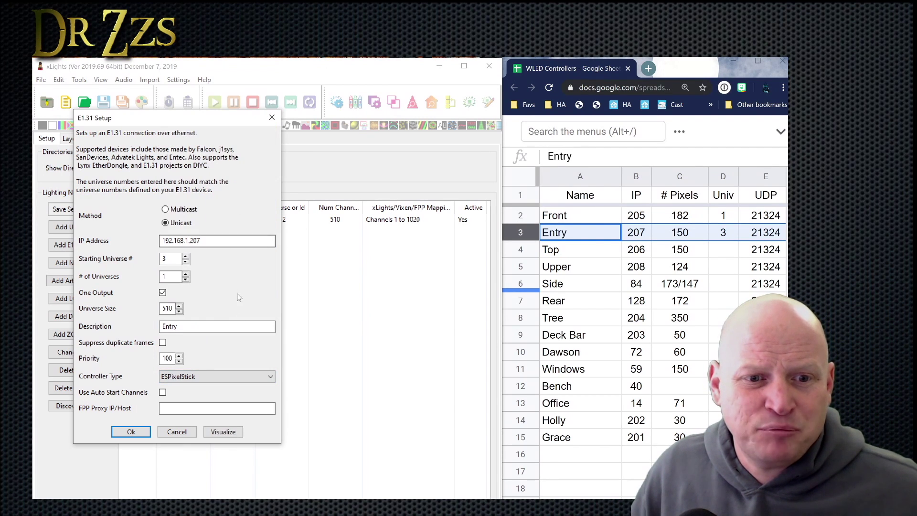
left_click(135, 434)
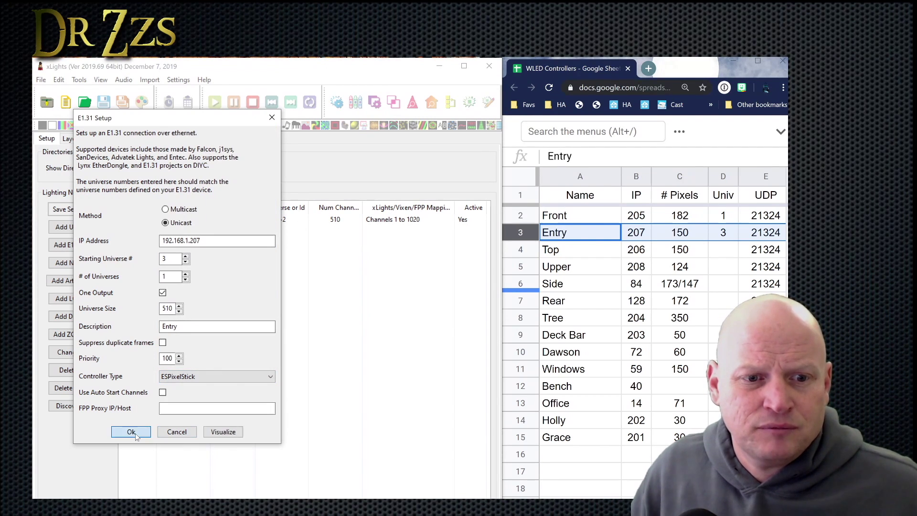
- Add an E1.31 connection for the Top controller using Unicast and IP address 192.168.1.206
key("alt+Tab")
key("Down")
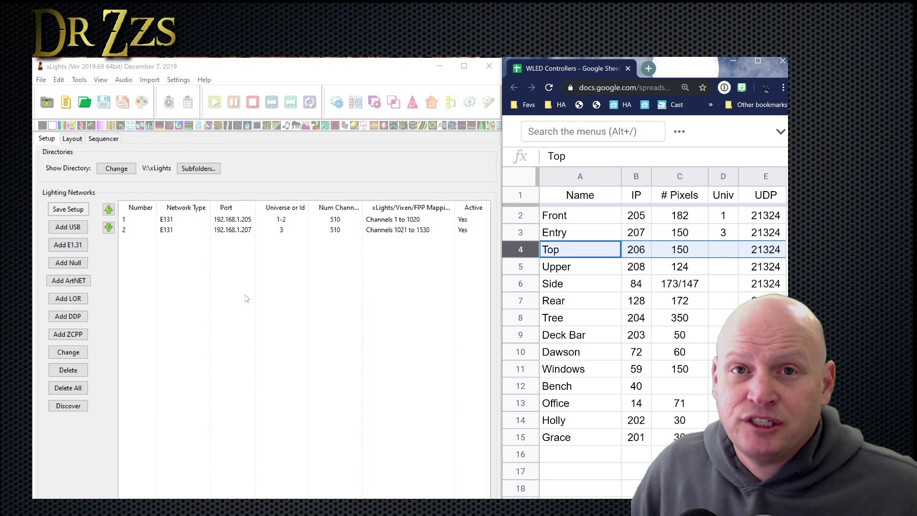
left_click(68, 244)
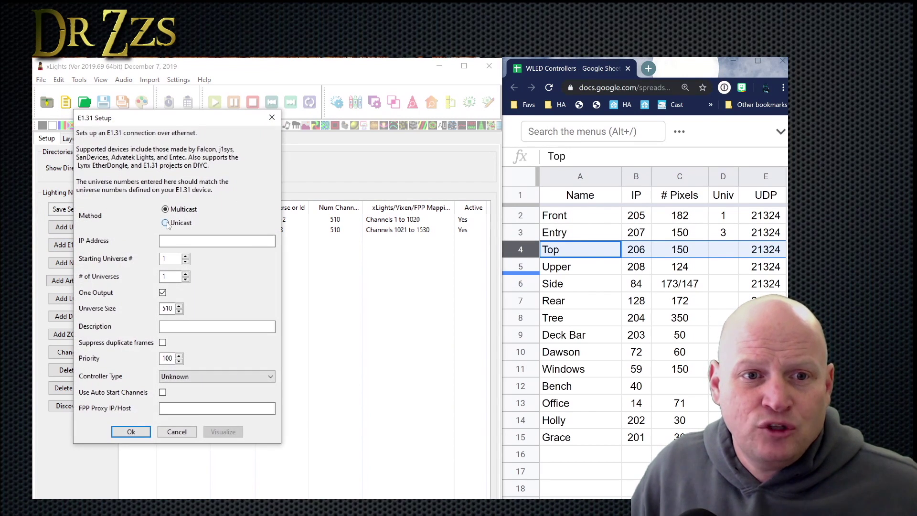
type("192.168.1.20")
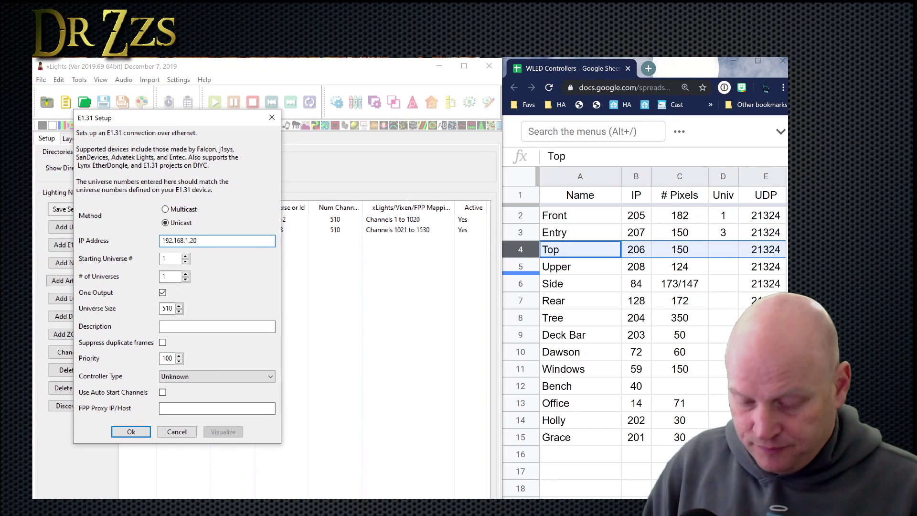
type("6")
- Record universe 4 for Top in the spreadsheet's Univ column and check that row's pixel count
left_click(521, 232)
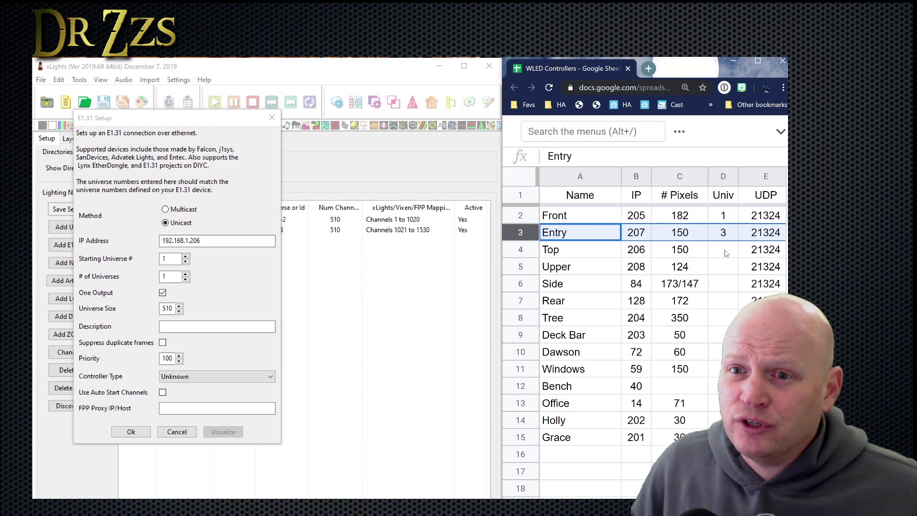
left_click(520, 255)
left_click(726, 255)
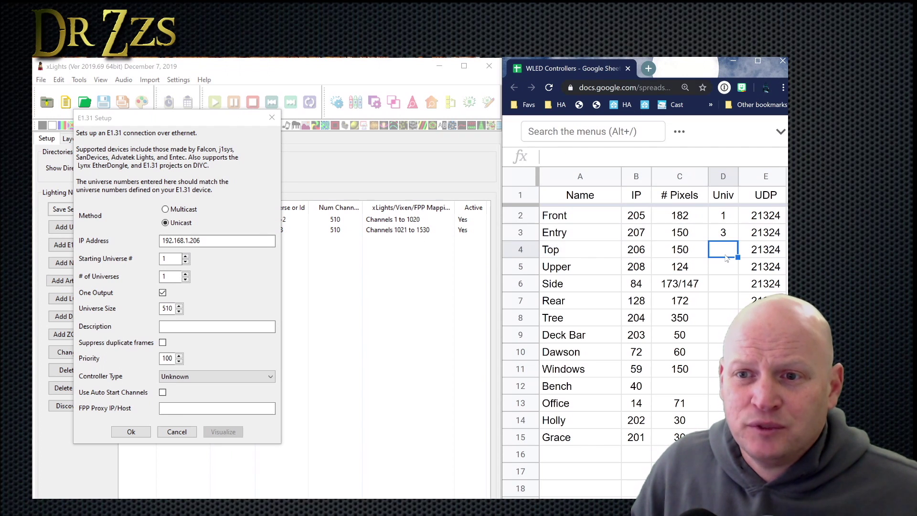
type("4")
key("Return")
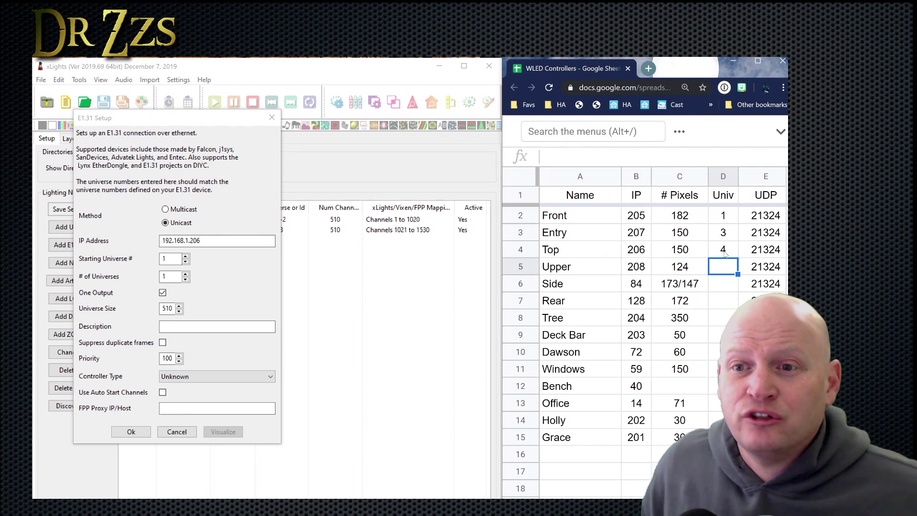
left_click(691, 252)
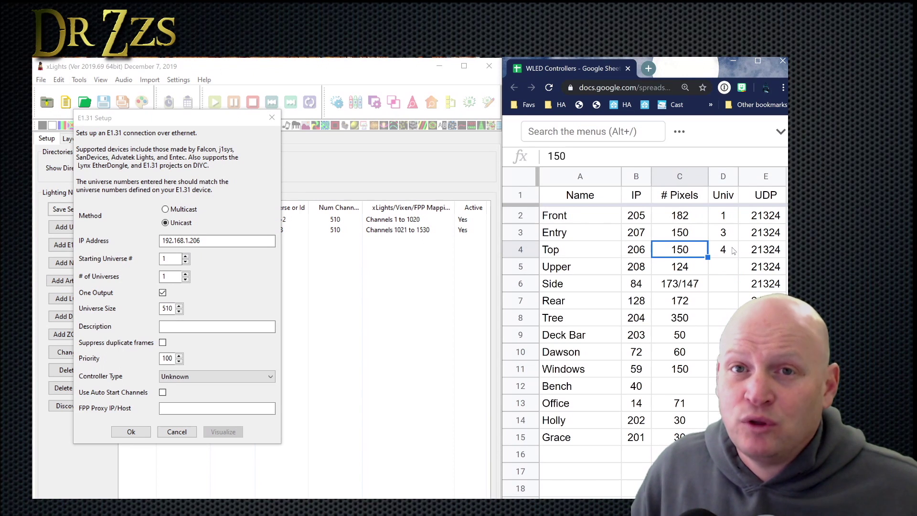
- Give the 192.168.1.206 connection starting universe 4, description Top and controller type ESPixelStick, and accept it
left_click(144, 261)
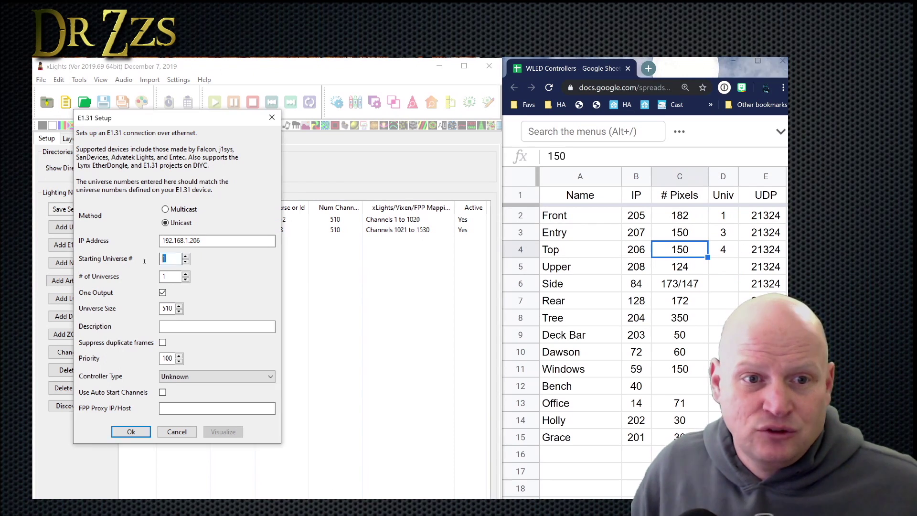
type("4")
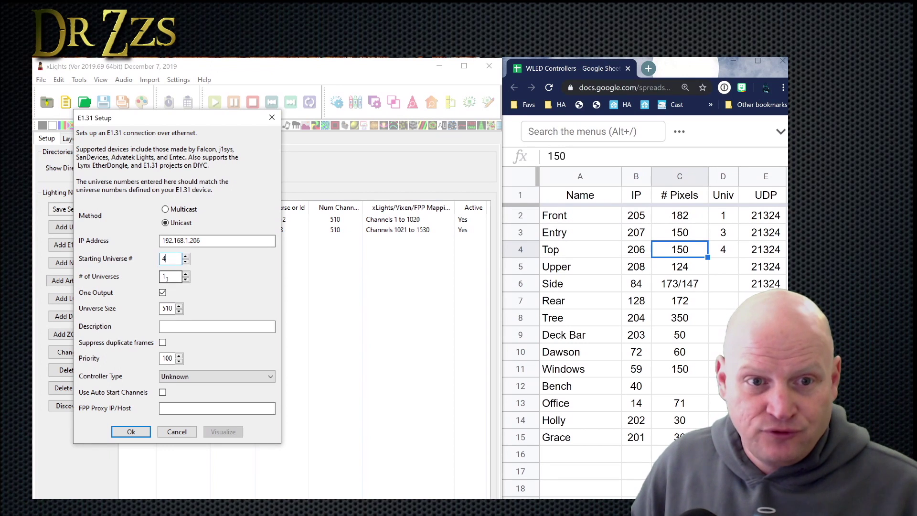
left_click(171, 276)
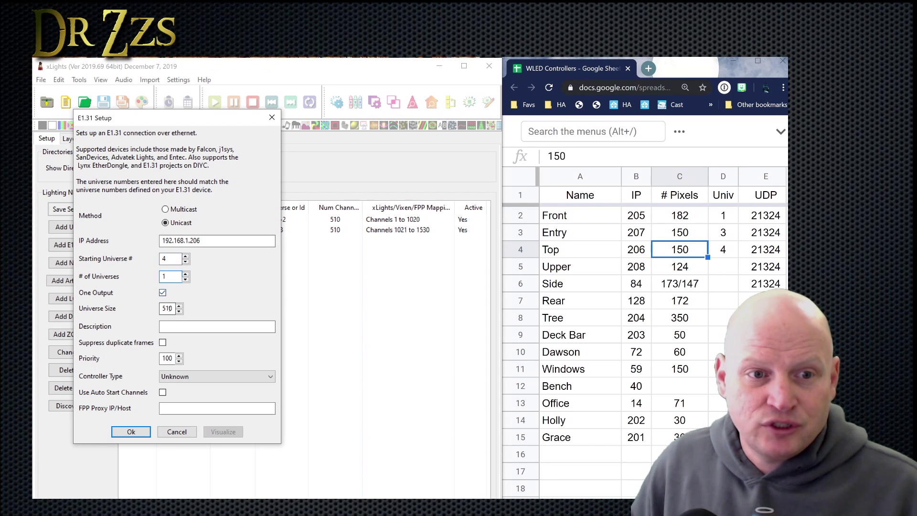
left_click(173, 328)
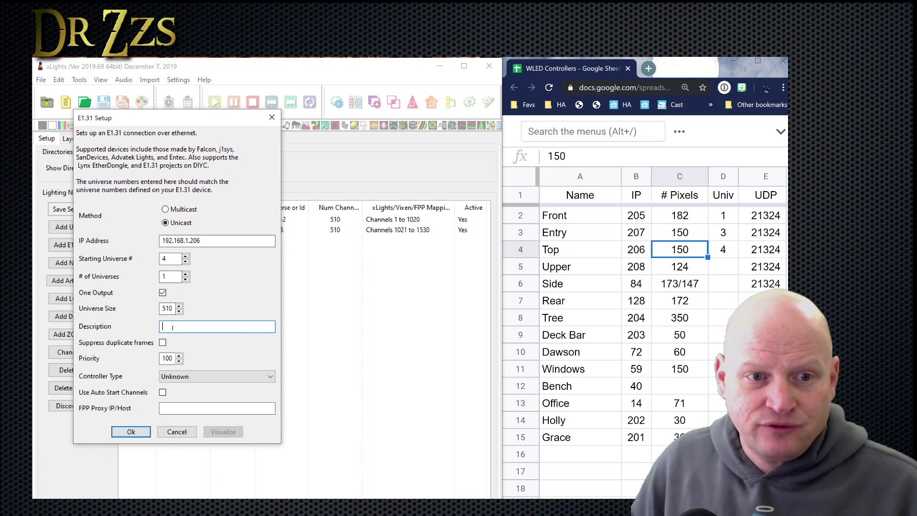
type("Top")
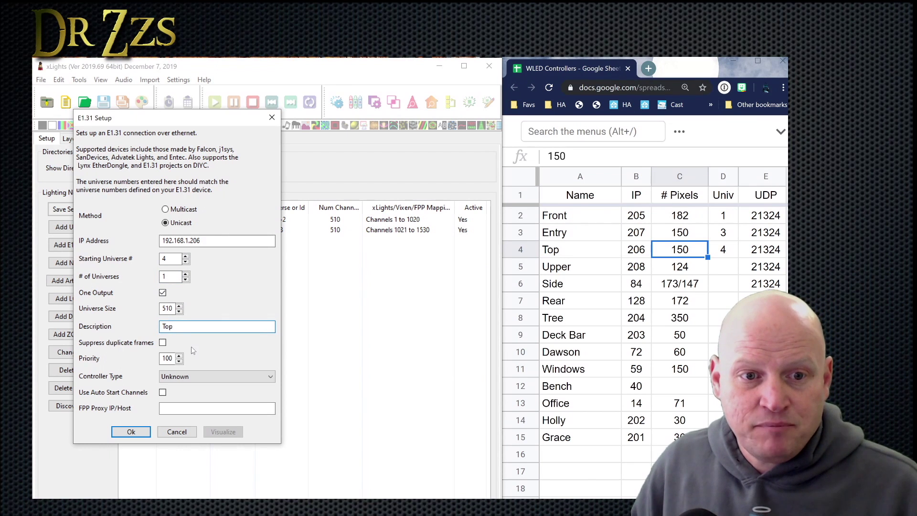
left_click(195, 376)
left_click(198, 163)
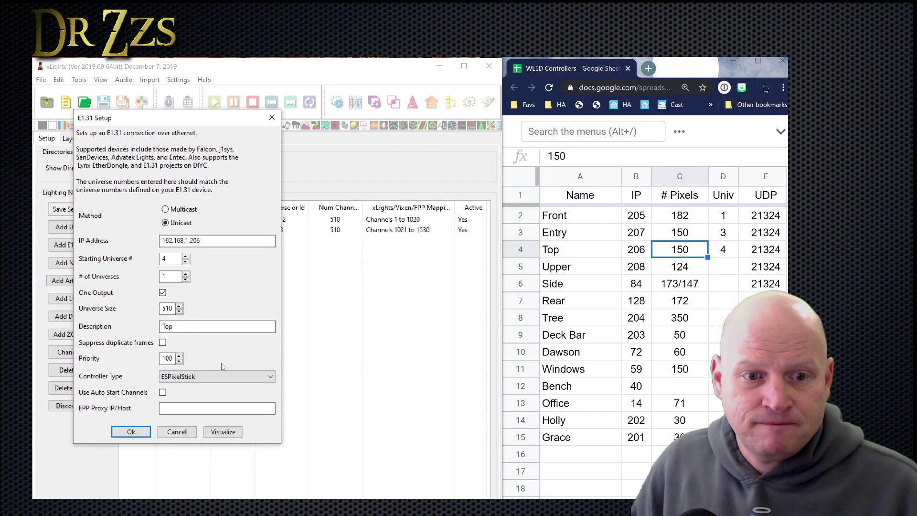
left_click(131, 432)
- Save the setup and add an E1.31 connection for the Upper controller using Unicast and IP address 192.168.1.208
left_click(75, 211)
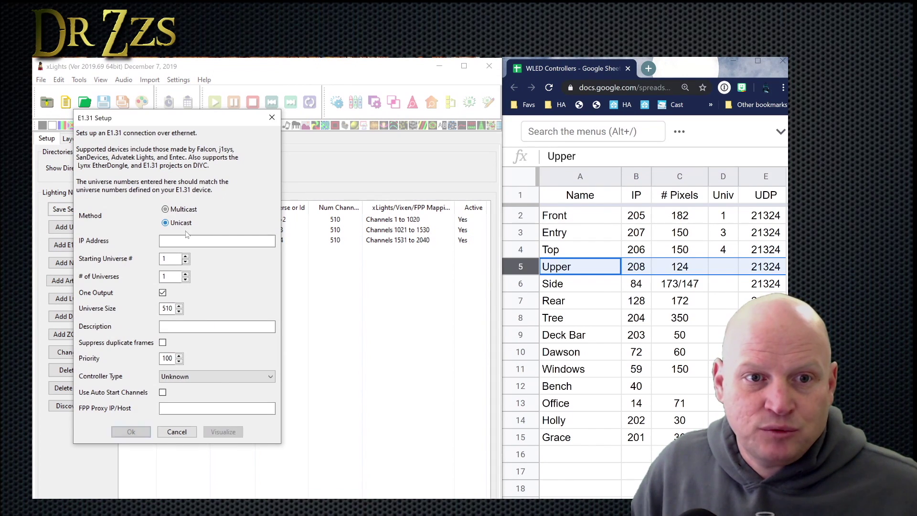
type("192.168.1.208")
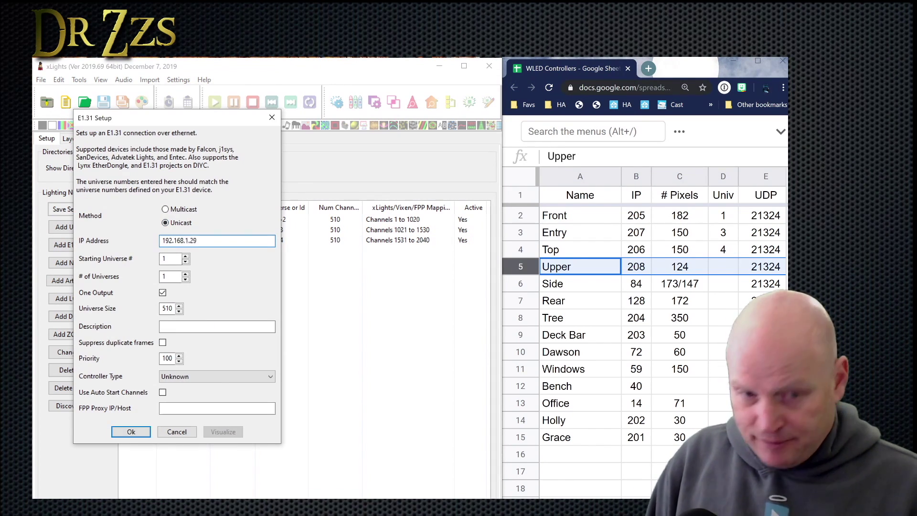
key("BackSpace")
key("BackSpace")
type("08")
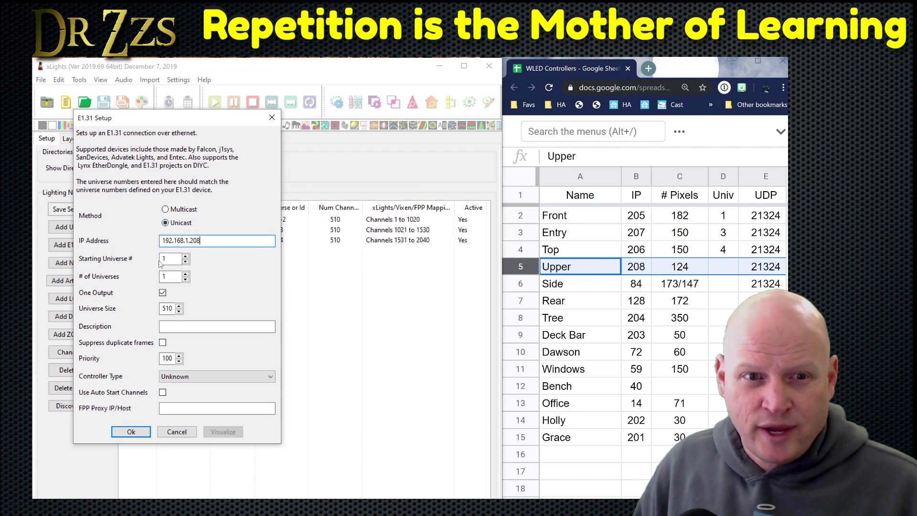
left_click(178, 258)
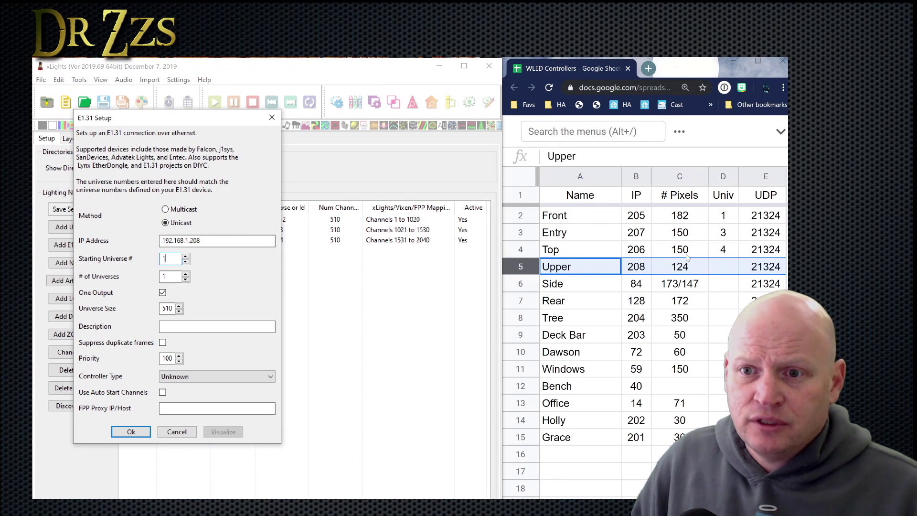
- Record universe 5 for Upper in the spreadsheet's Univ column and check that row's pixel count
left_click(714, 270)
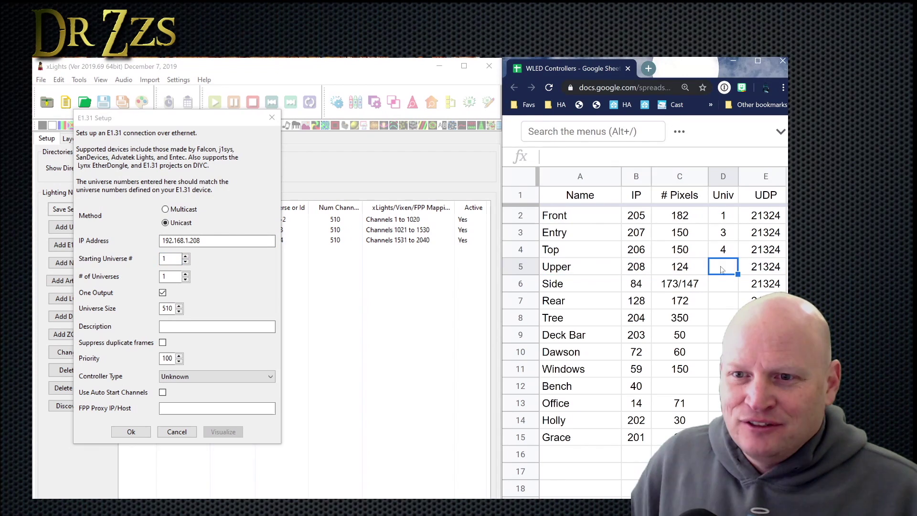
key("shift+space")
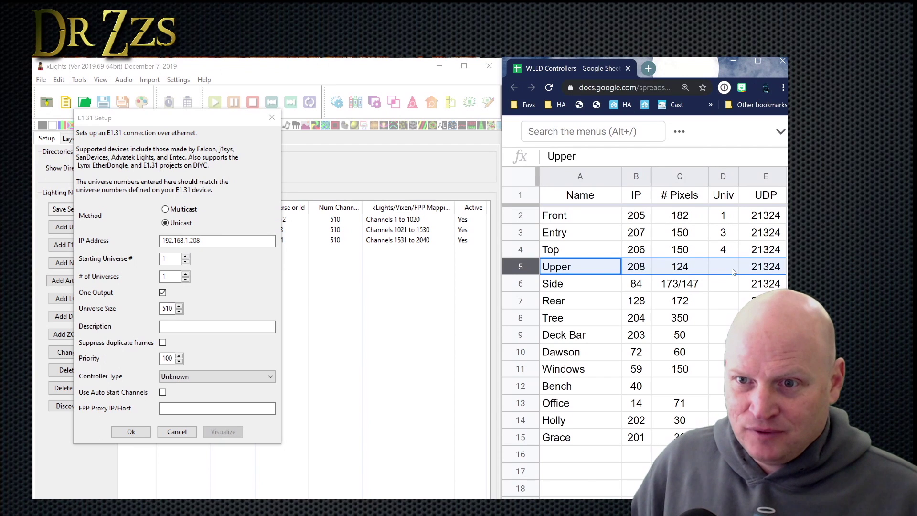
left_click(723, 270)
type("5")
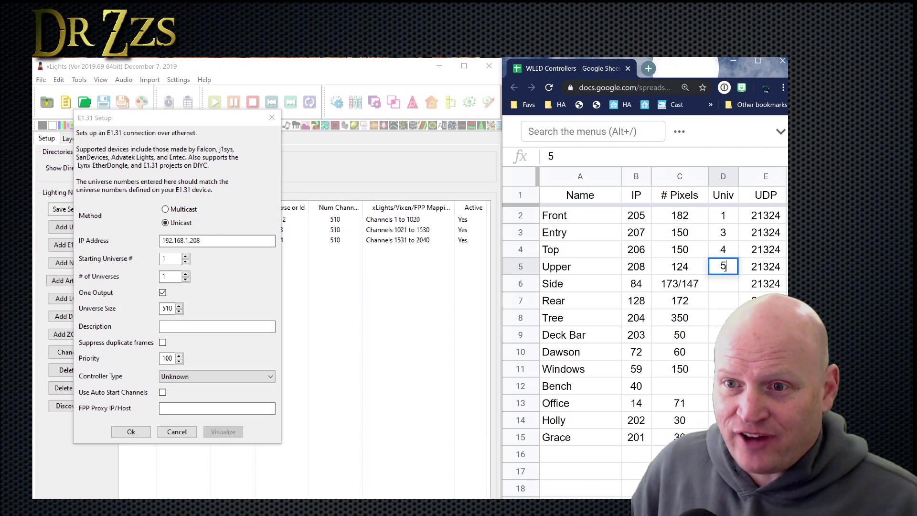
left_click(686, 271)
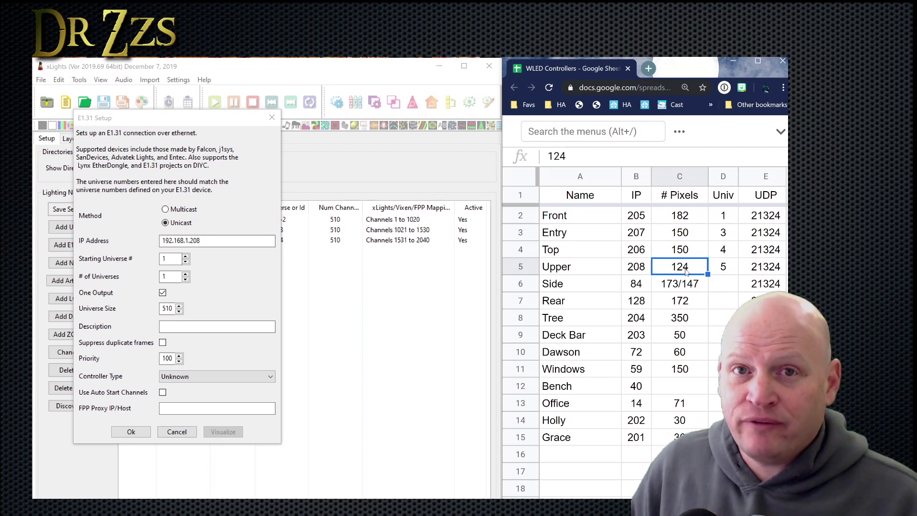
- Give the 192.168.1.208 connection starting universe 5, description Upper and controller type ESPixelStick, accept it and save the setup
double_click(173, 259)
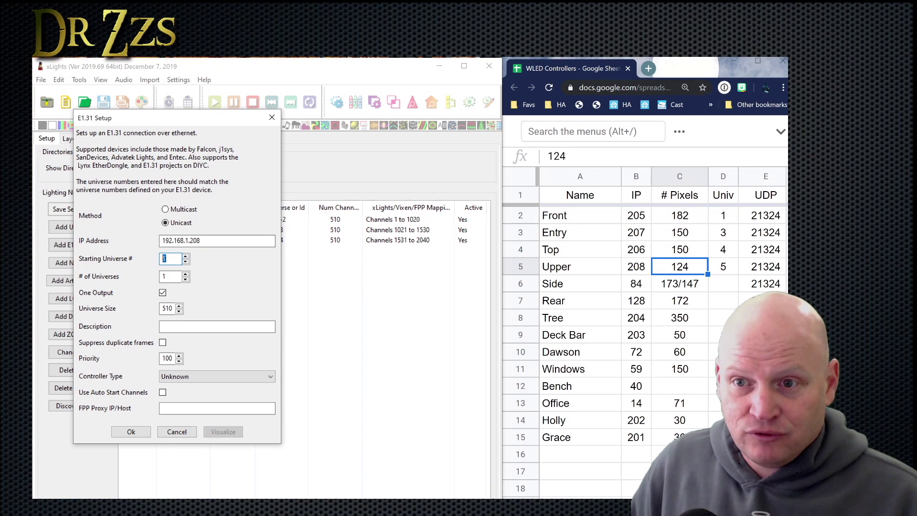
type("5")
key("Tab")
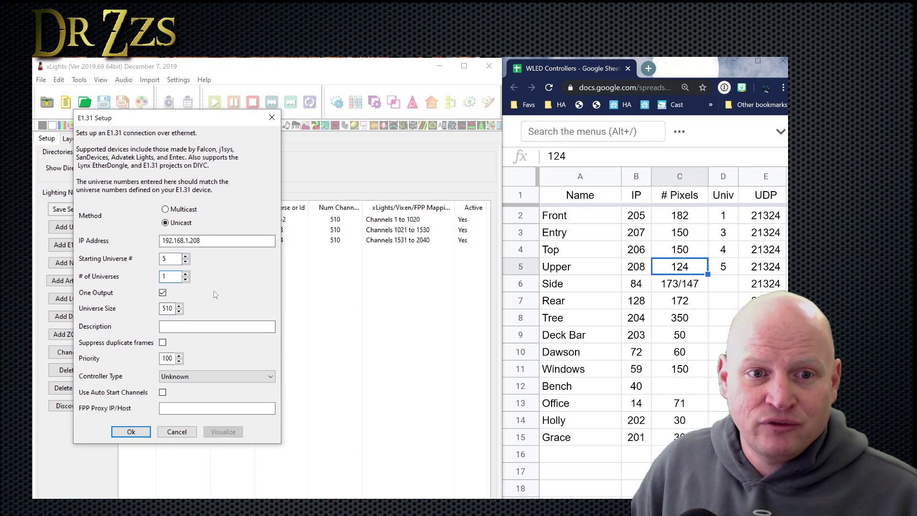
left_click(177, 328)
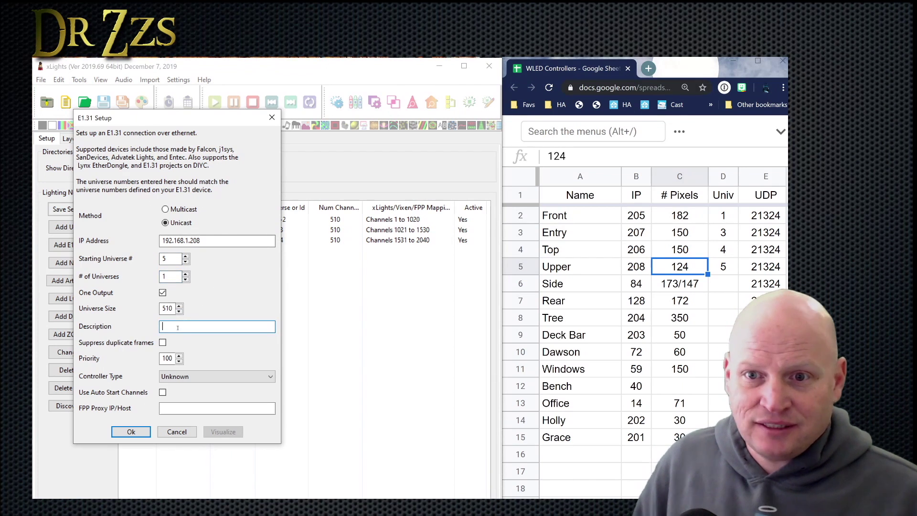
type("Upper")
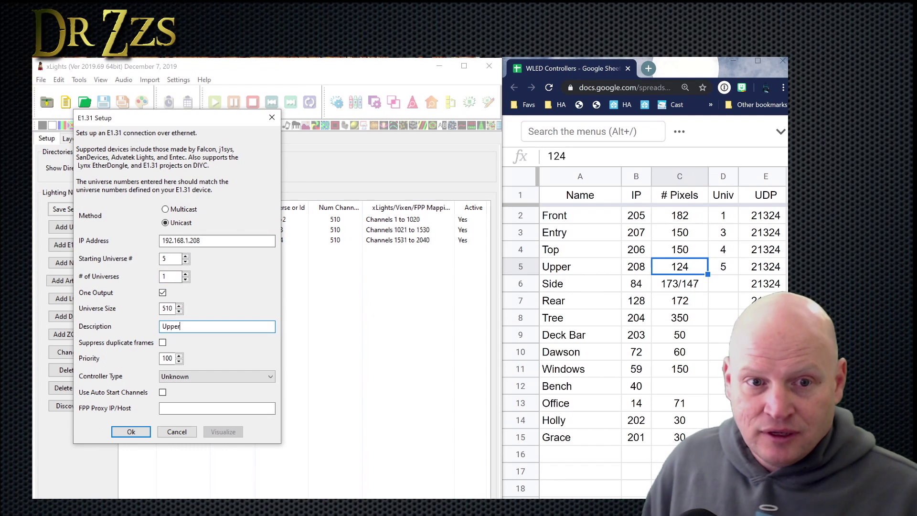
left_click(197, 376)
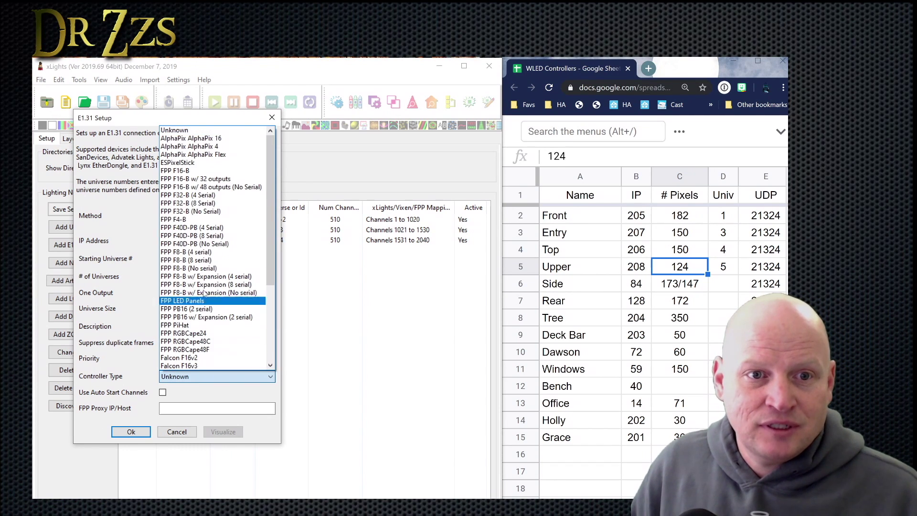
left_click(180, 162)
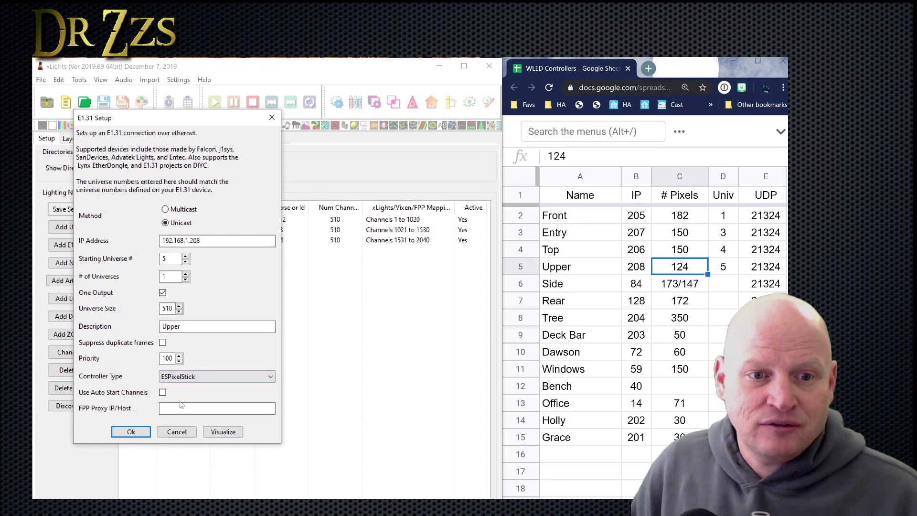
left_click(131, 431)
left_click(74, 209)
- Add an E1.31 connection for the Side controller using Unicast and IP address 192.168.1.84
left_click(615, 287)
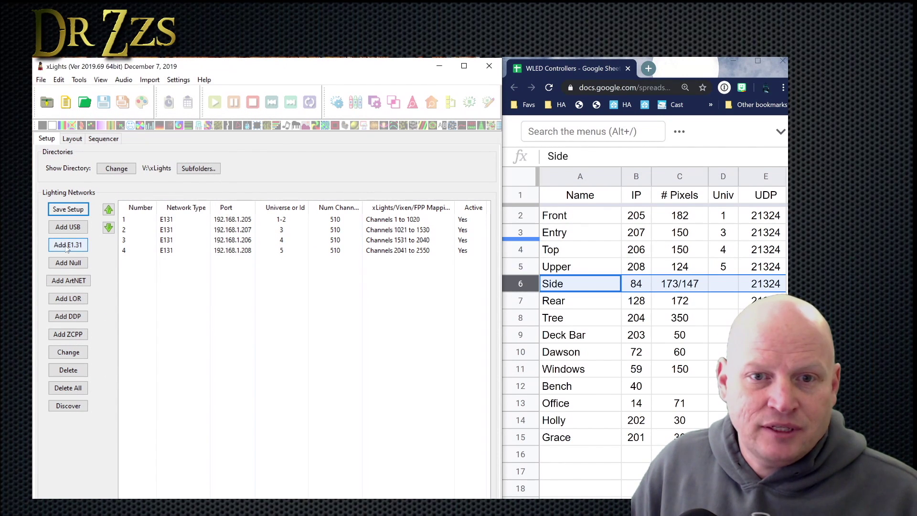
left_click(68, 245)
left_click(174, 226)
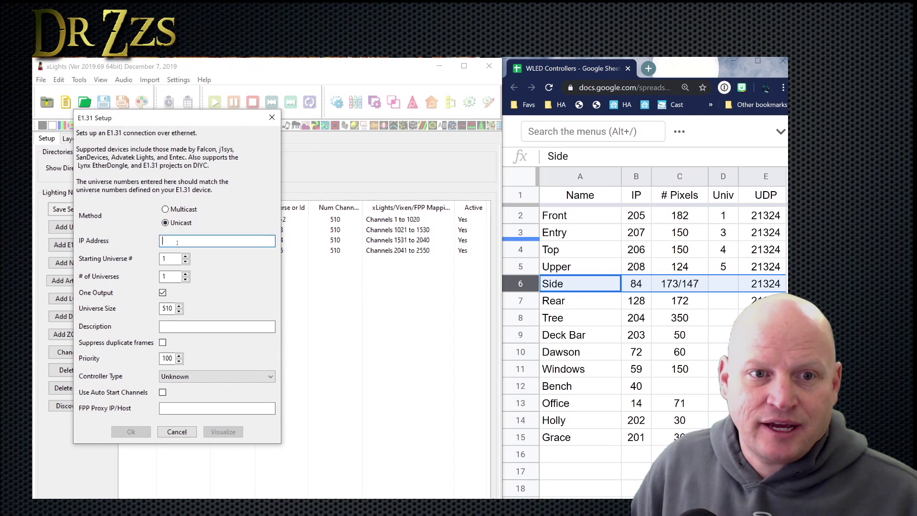
type("192.168.1.84")
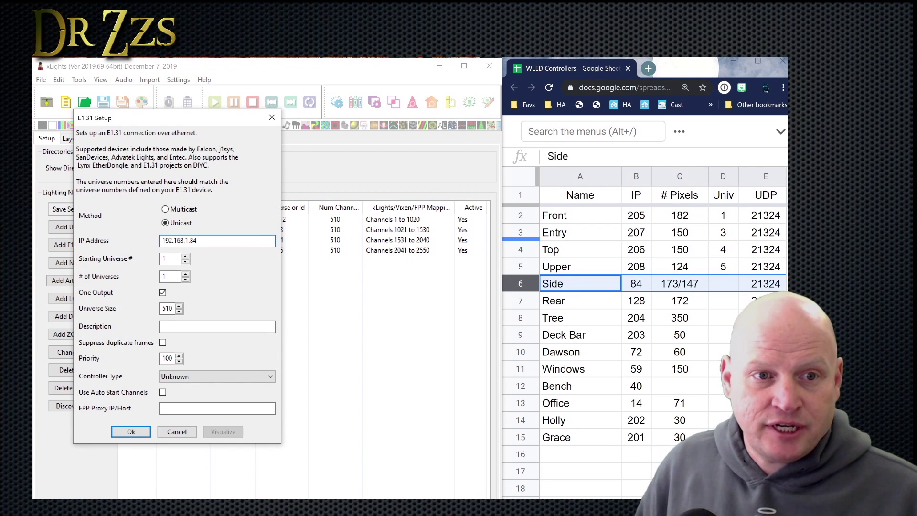
- Enter universe 6 for Side in the spreadsheet and as the connection's starting universe, and check the row's pixel counts
left_click(723, 283)
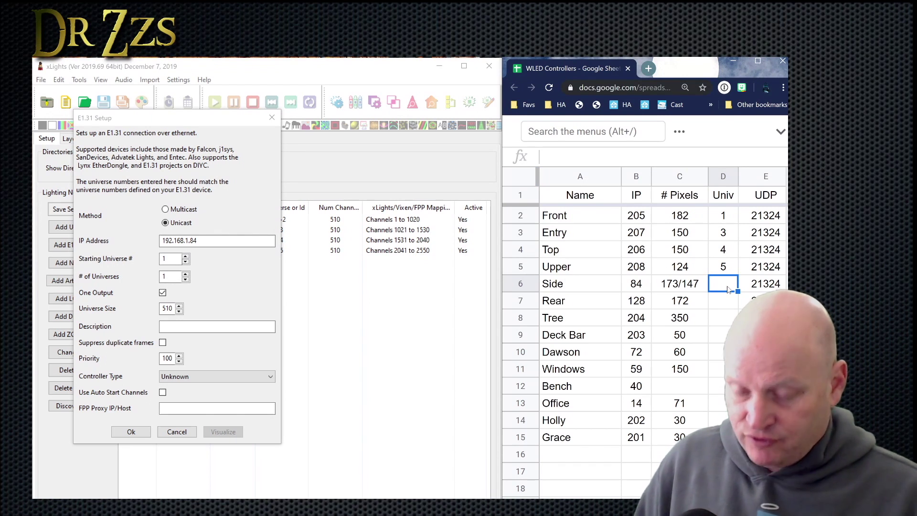
type("6")
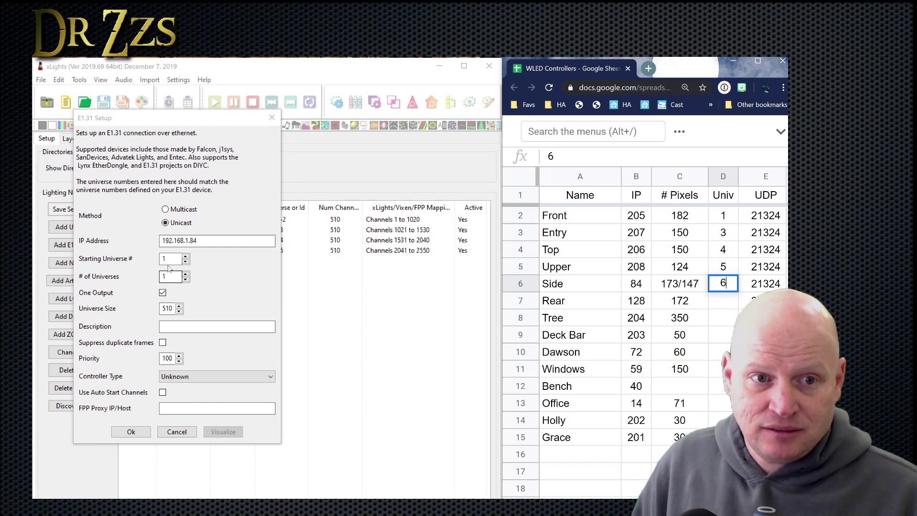
left_click(295, 366)
type("6")
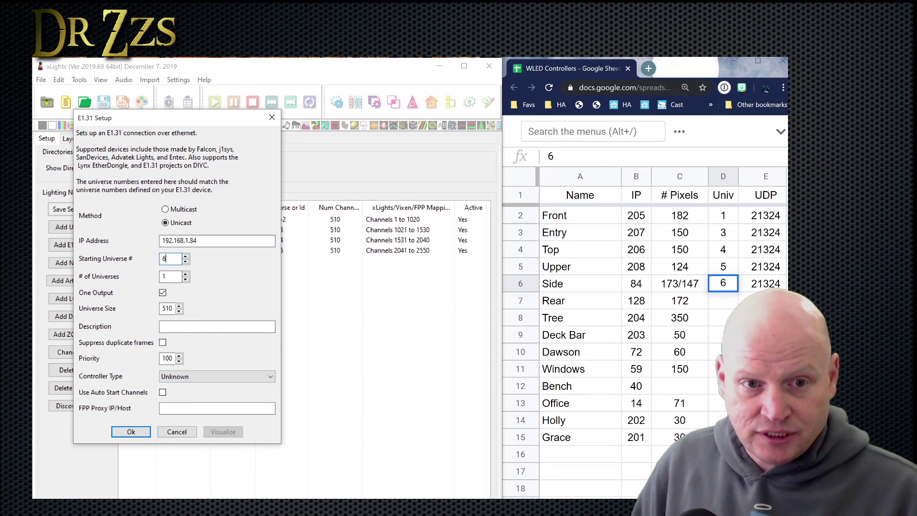
left_click(680, 285)
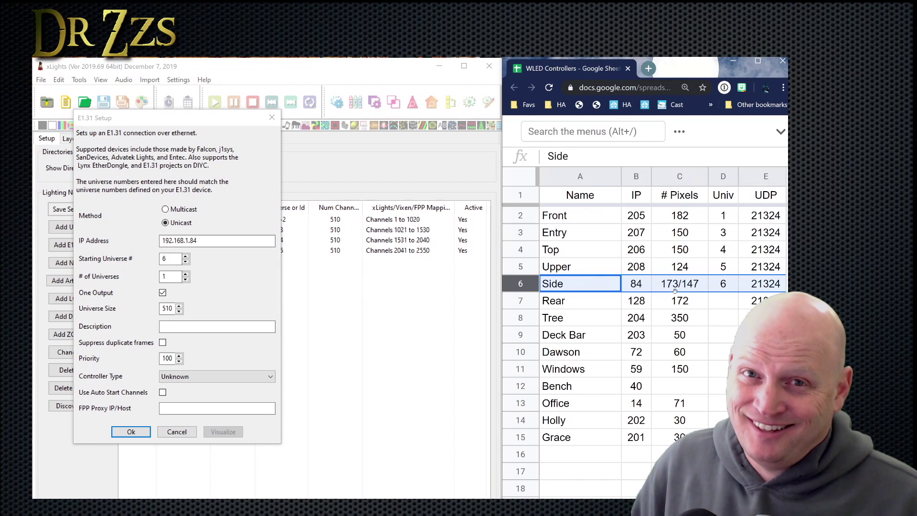
- Give the 192.168.1.84 connection 2 universes, description Side and controller type ESPixelStick, accept it and save the setup
left_click(186, 274)
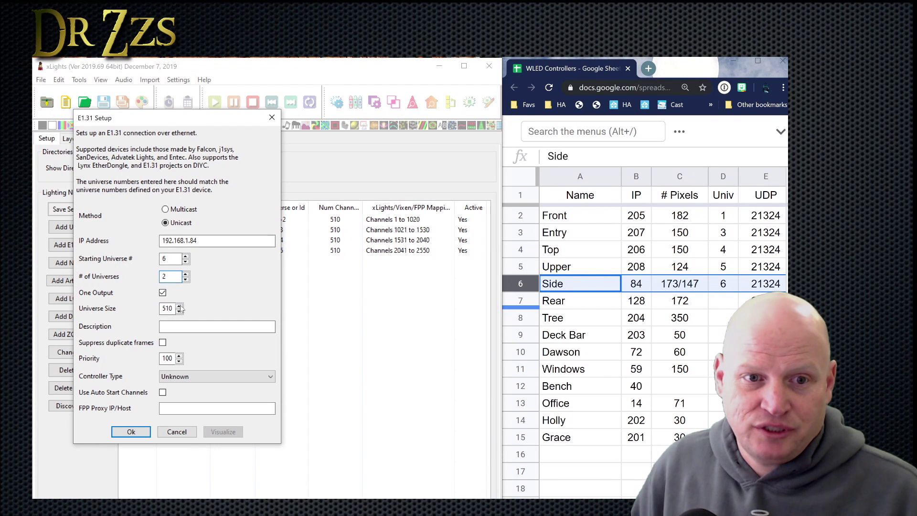
left_click(173, 326)
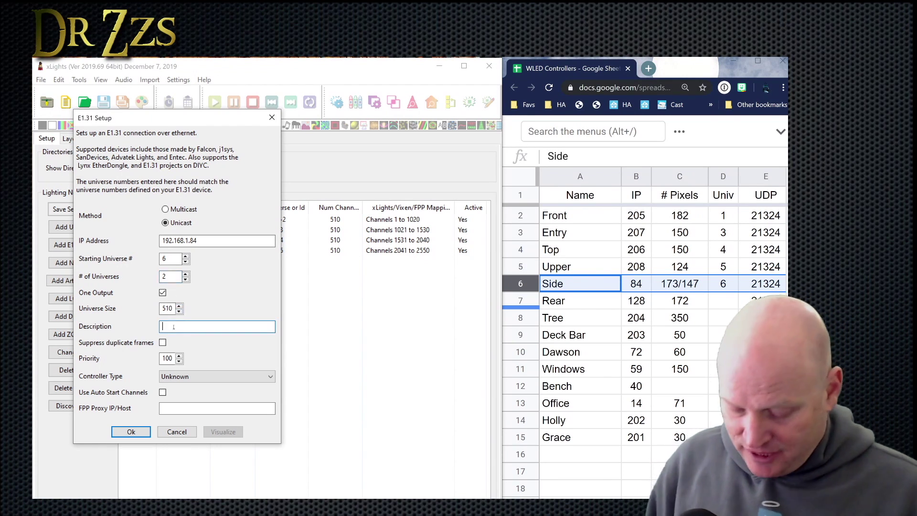
type("Side")
left_click(198, 376)
left_click(177, 162)
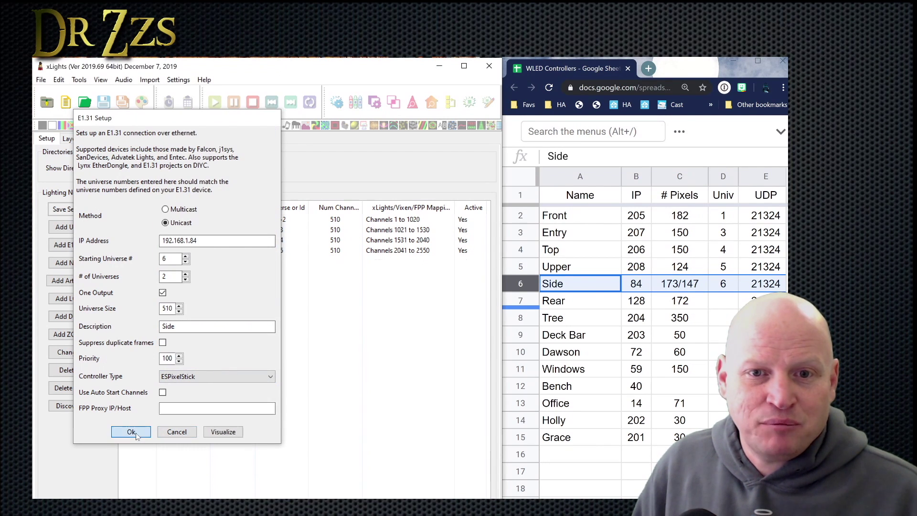
left_click(131, 431)
left_click(69, 210)
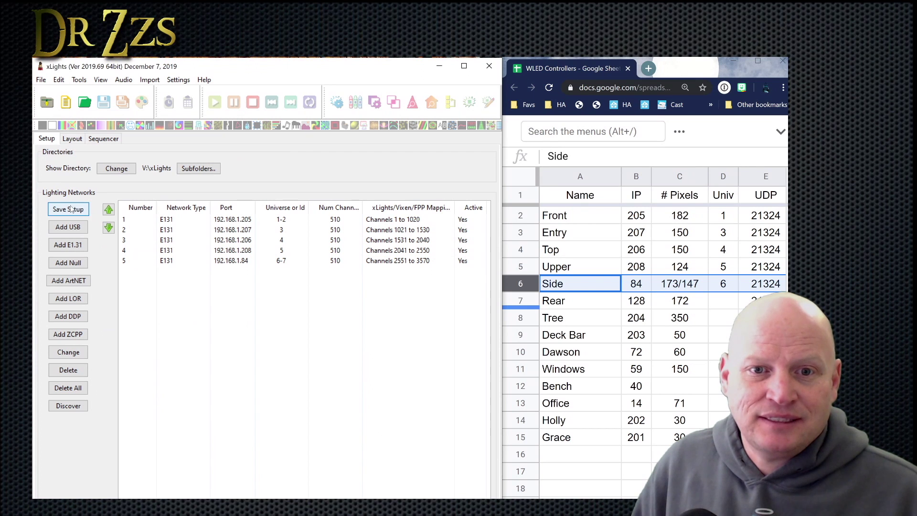
- Add an E1.31 connection for the Rear controller using Unicast and IP address 192.168.1.128
left_click(679, 299)
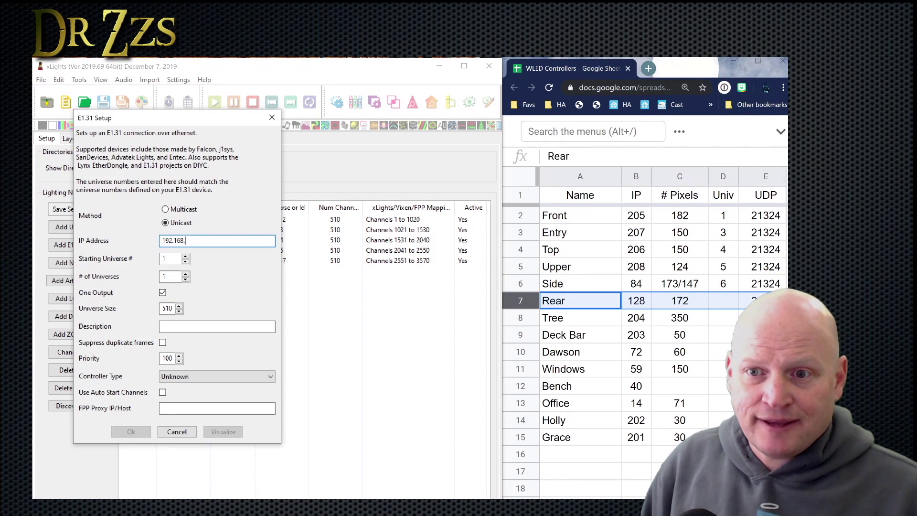
type(".")
type("1")
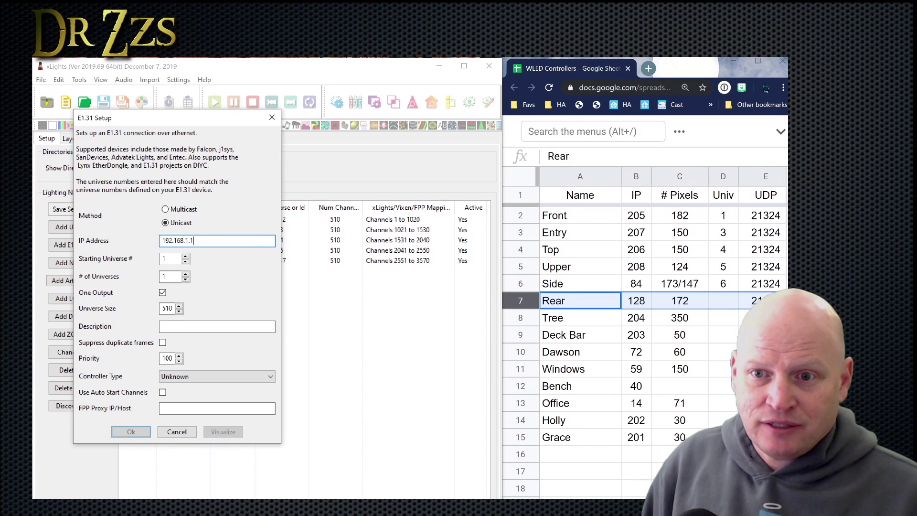
type("28")
key("Tab")
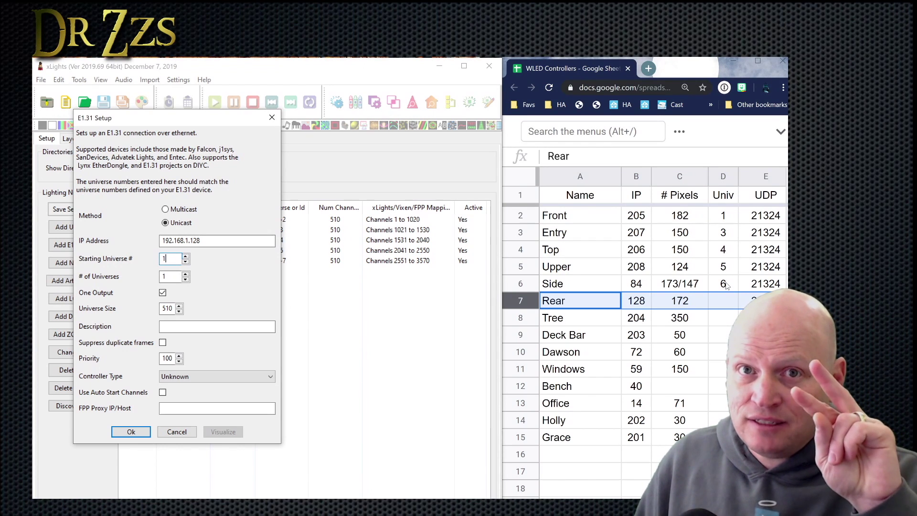
- Record universe 8 for Rear in the spreadsheet's Univ column and set the connection's starting universe to 8
left_click(723, 302)
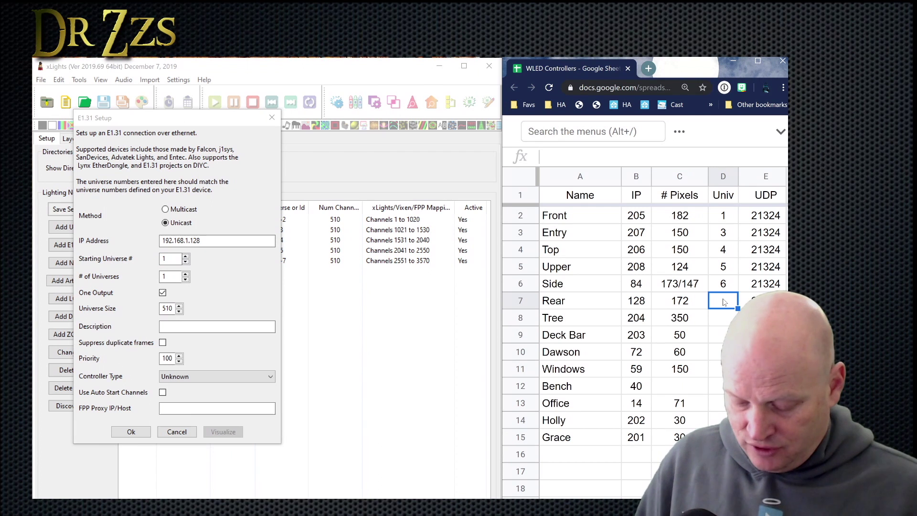
type("8")
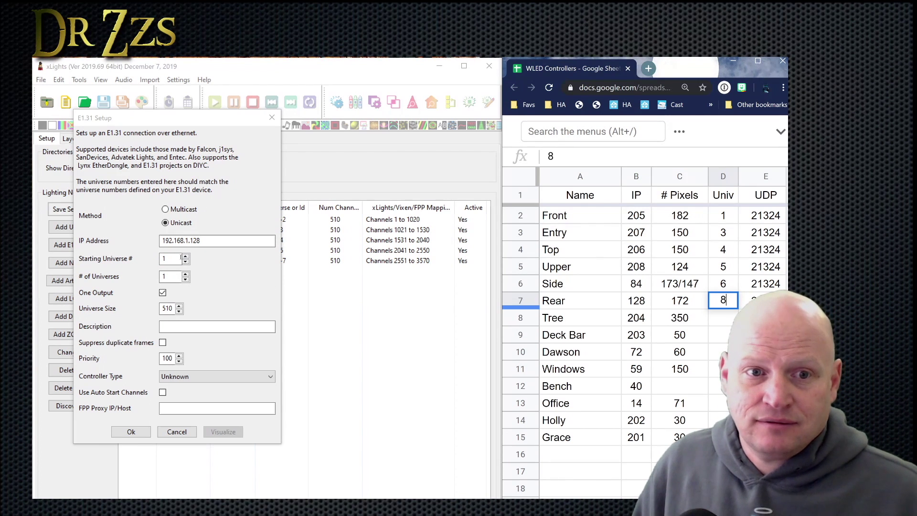
double_click(167, 258)
type("8")
key("Tab")
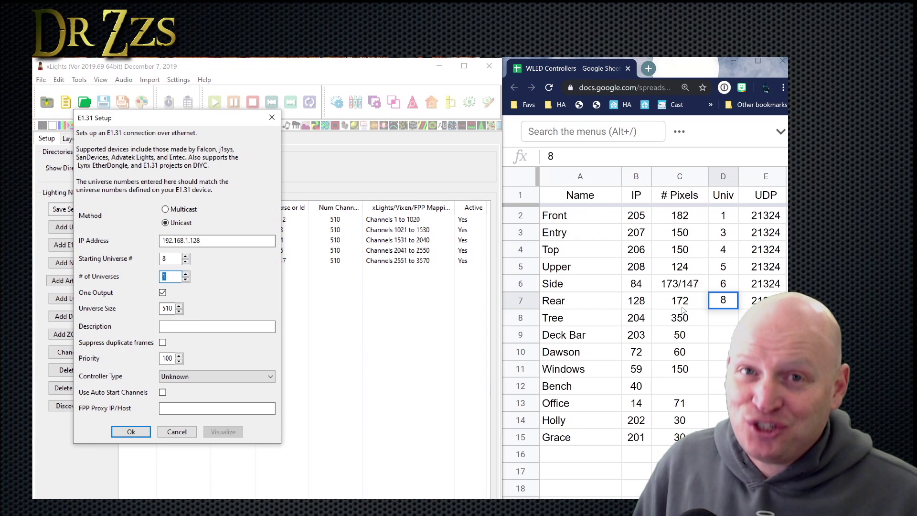
- Give the 192.168.1.128 connection 2 universes, description Rear and controller type ESPixelStick, accept it and save the setup
type("2")
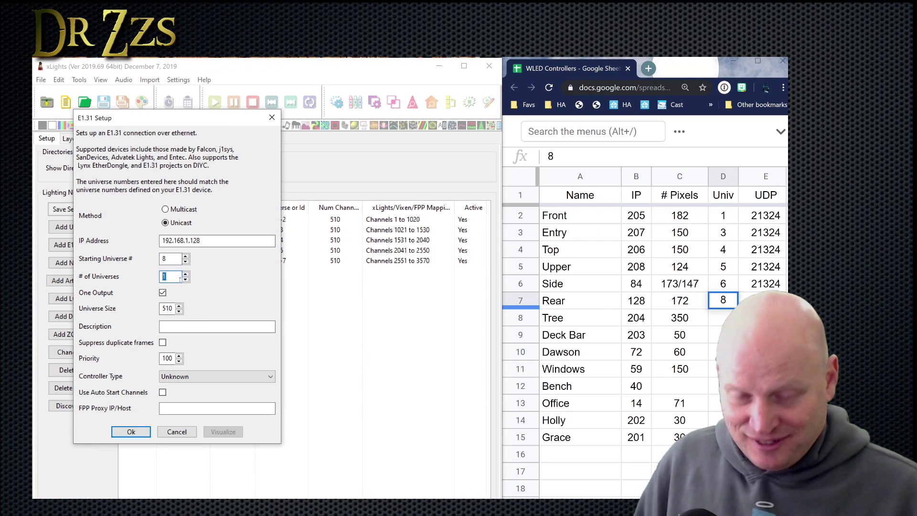
left_click(170, 327)
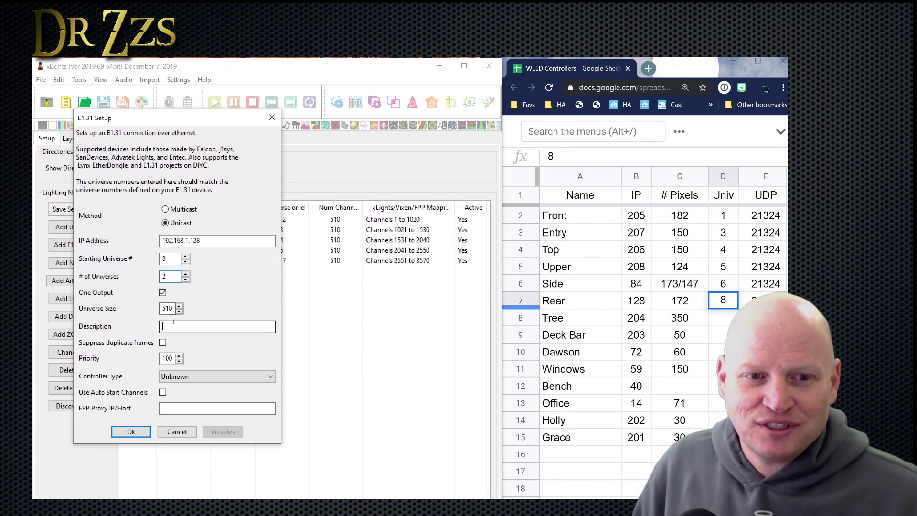
type("Rear")
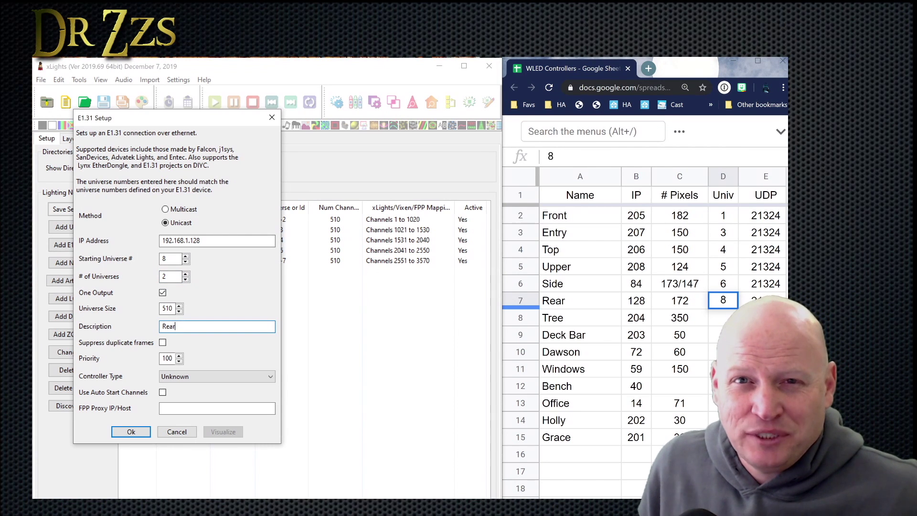
left_click(214, 376)
left_click(181, 402)
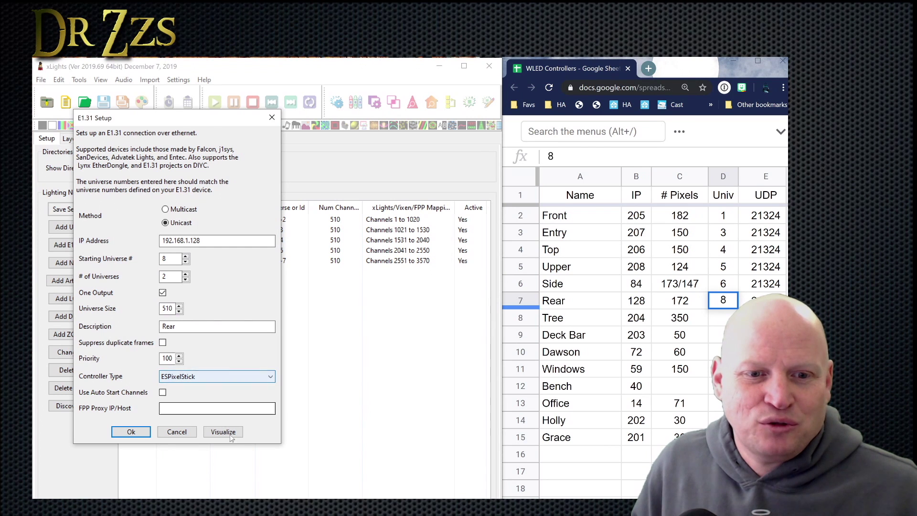
left_click(130, 432)
left_click(68, 210)
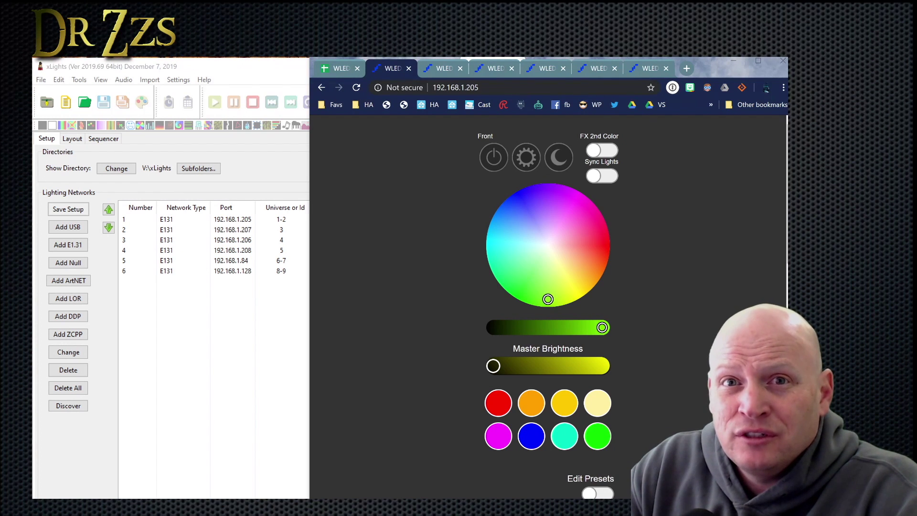
- Switch to the Front controller's WLED page at 192.168.1.205 and check the E1.31 multicast and start universe in its sync settings
left_click(507, 120)
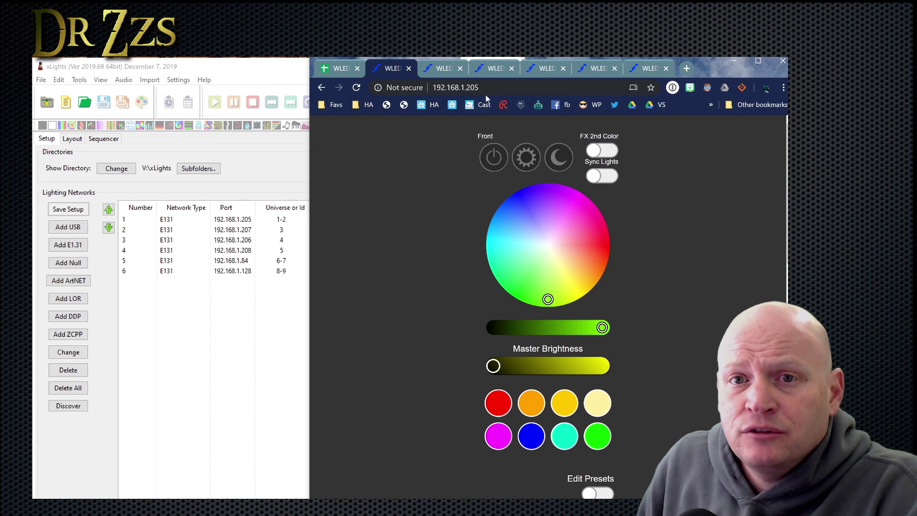
left_click(527, 159)
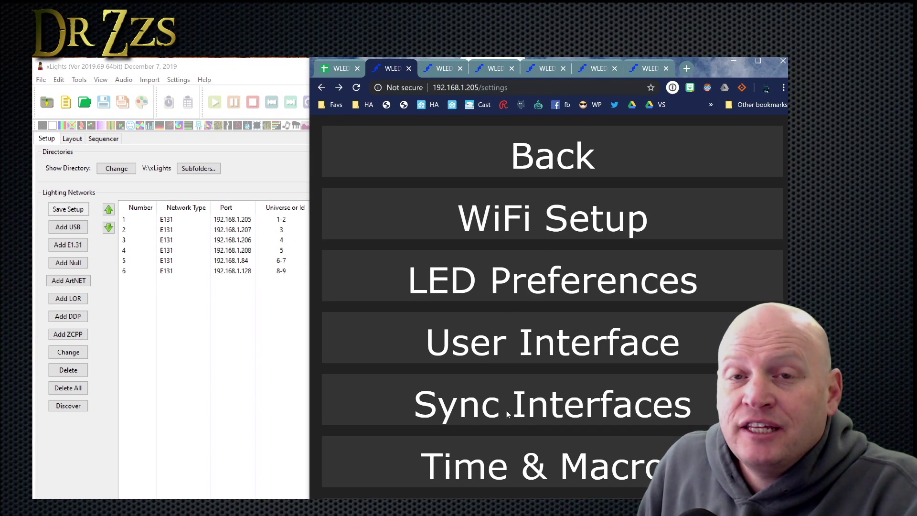
left_click(523, 413)
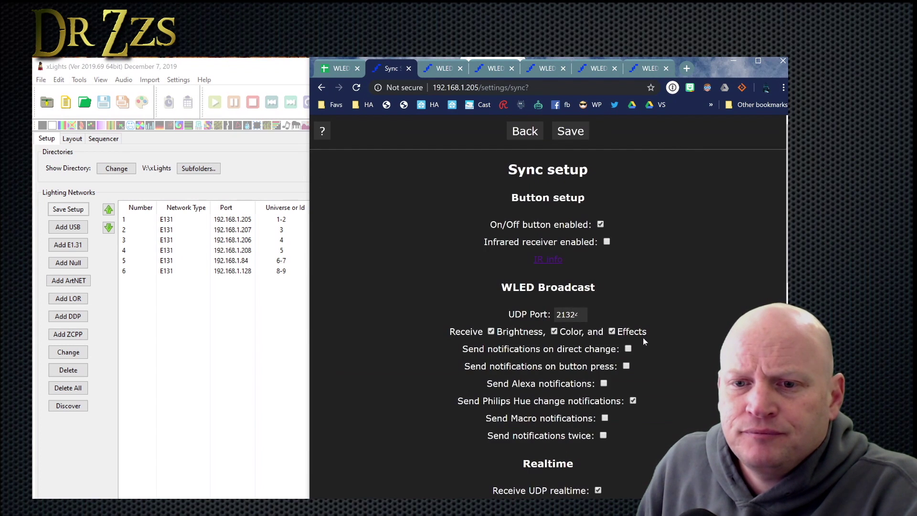
scroll(555, 266, "down", 6)
triple_click(555, 266)
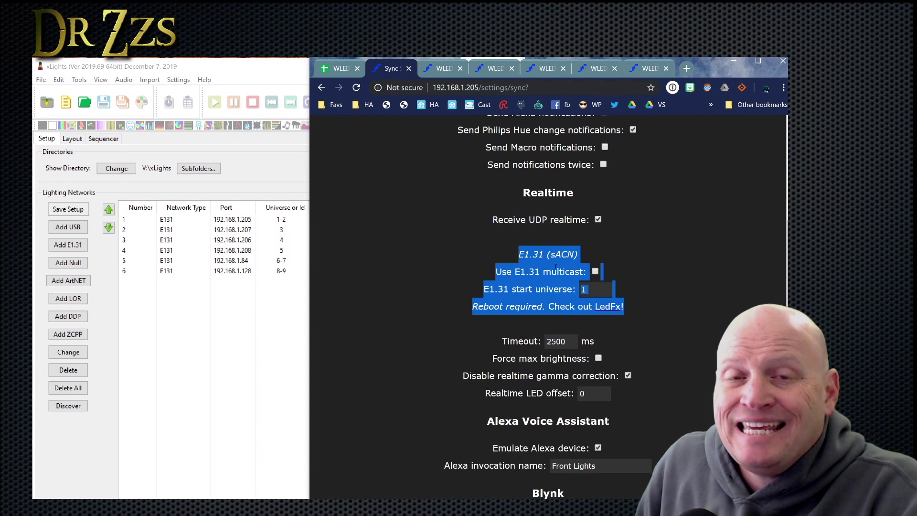
triple_click(591, 289)
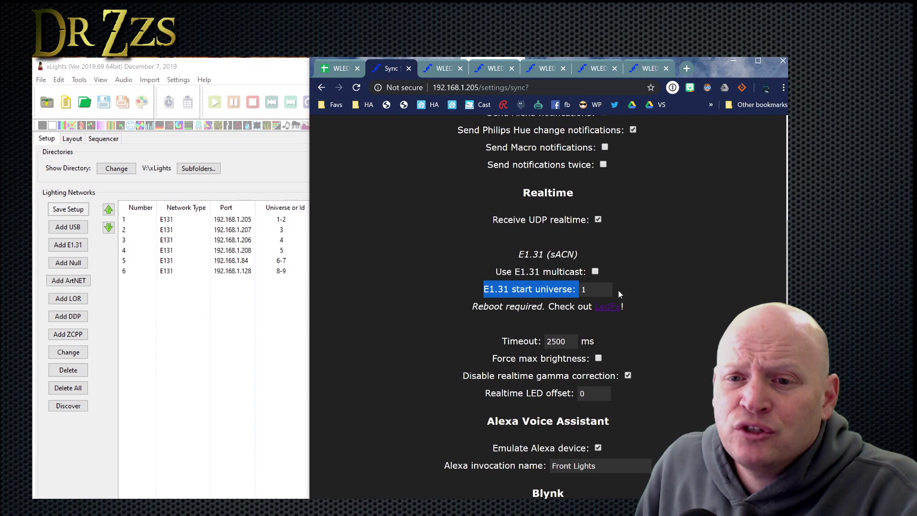
left_click(647, 269)
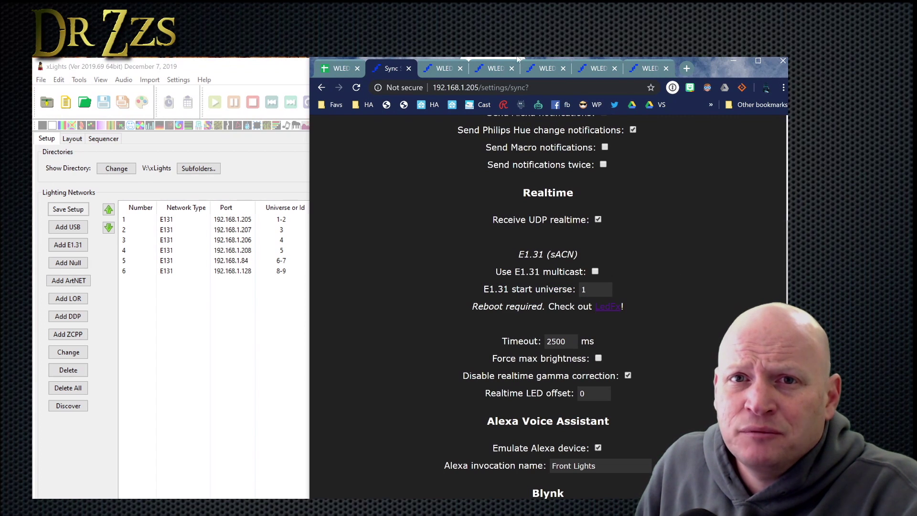
- Check the E1.31 start universe in the Entry controller's sync settings at 192.168.1.207 against the spreadsheet's Univ column
left_click(504, 67)
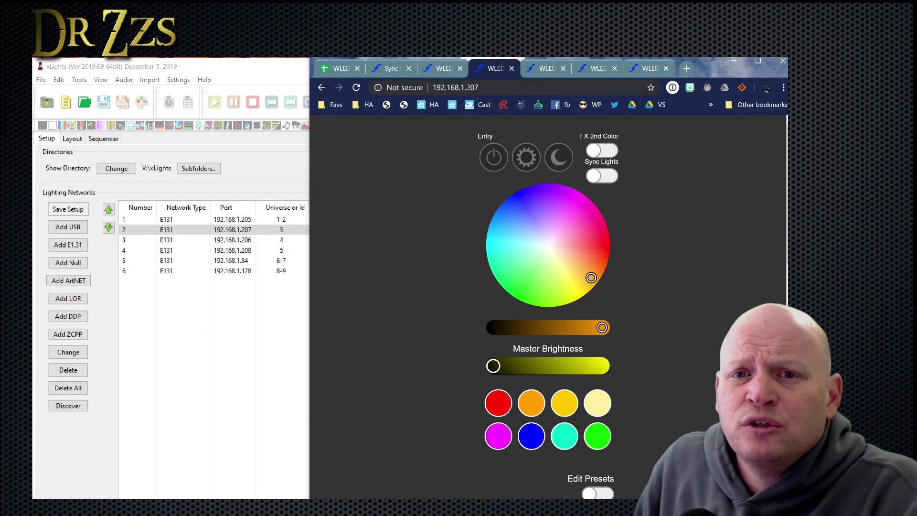
left_click_drag(456, 88, 537, 85)
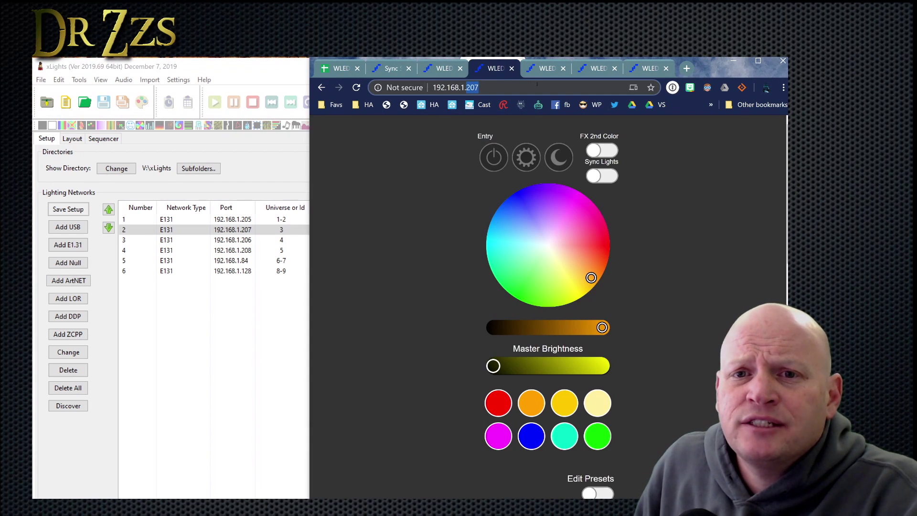
left_click(526, 158)
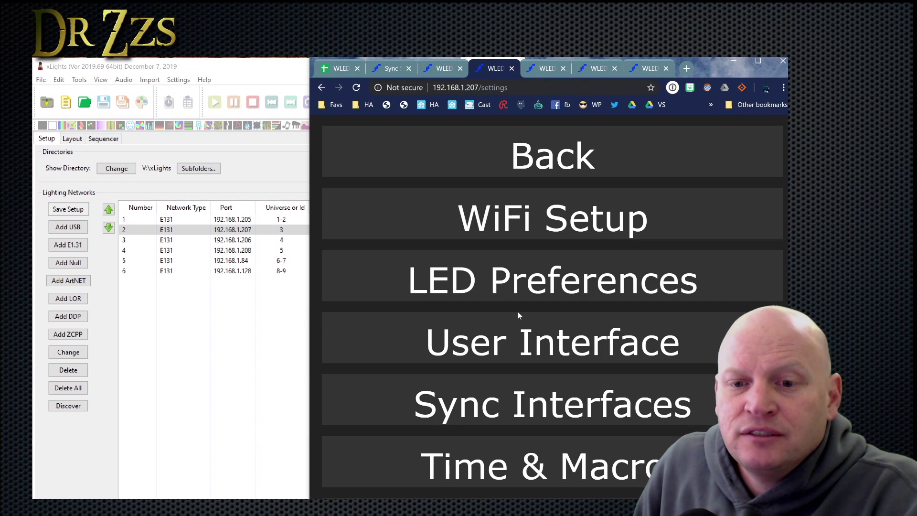
left_click(516, 405)
scroll(642, 333, "down", 7)
left_click_drag(626, 260, 518, 196)
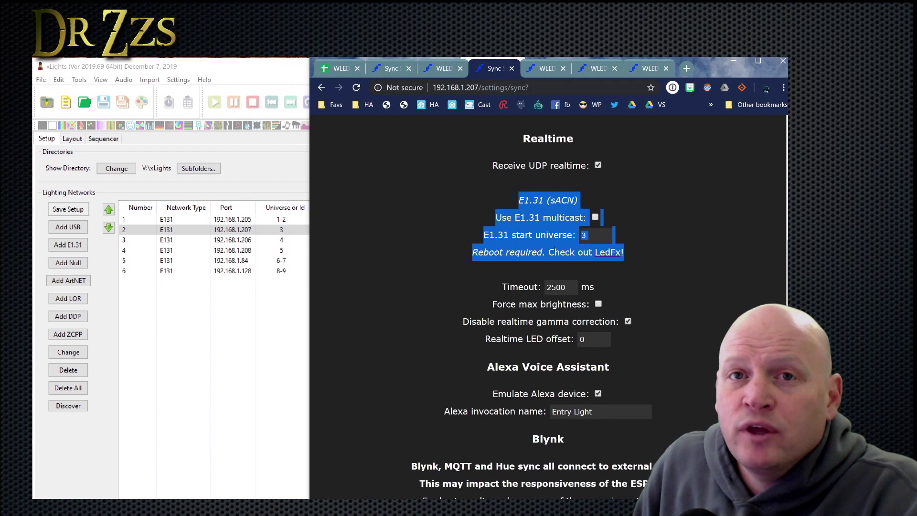
left_click(592, 235)
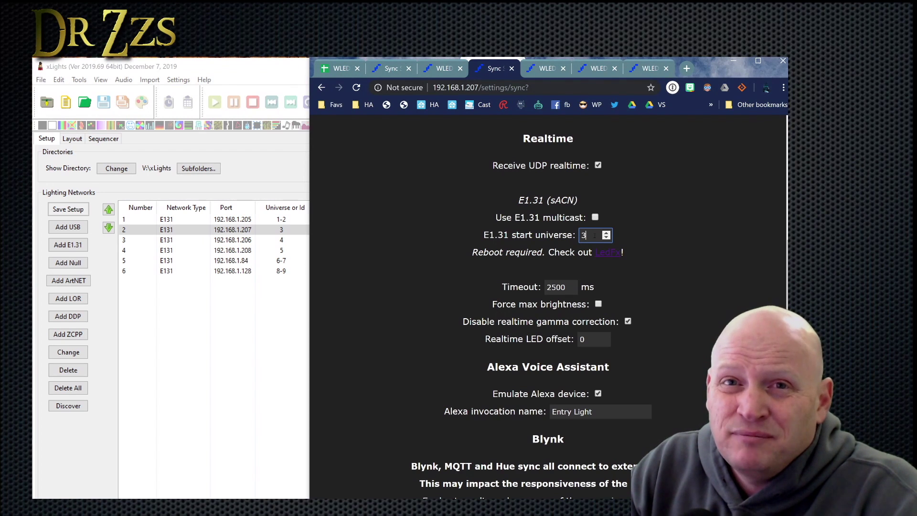
key("ctrl+1")
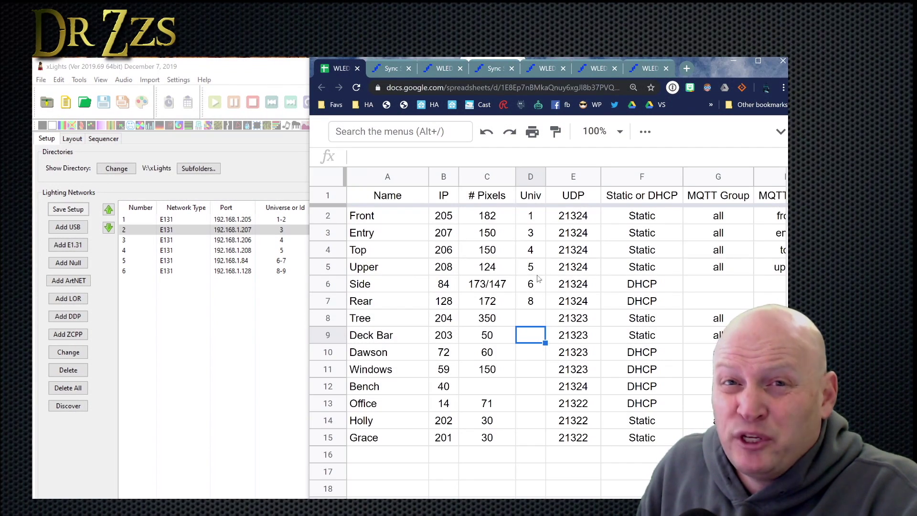
- Save the Entry controller's Security & Update settings and reboot it
key("ctrl+4")
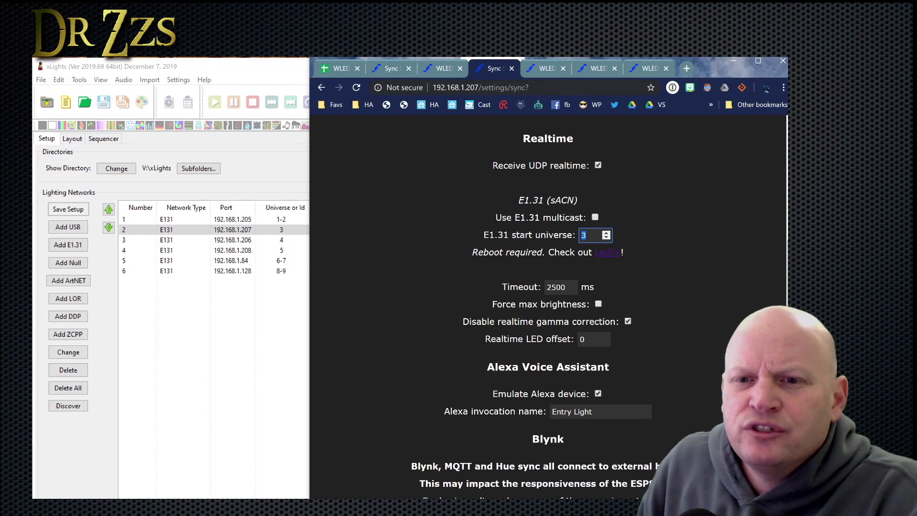
scroll(548, 306, "down", 8)
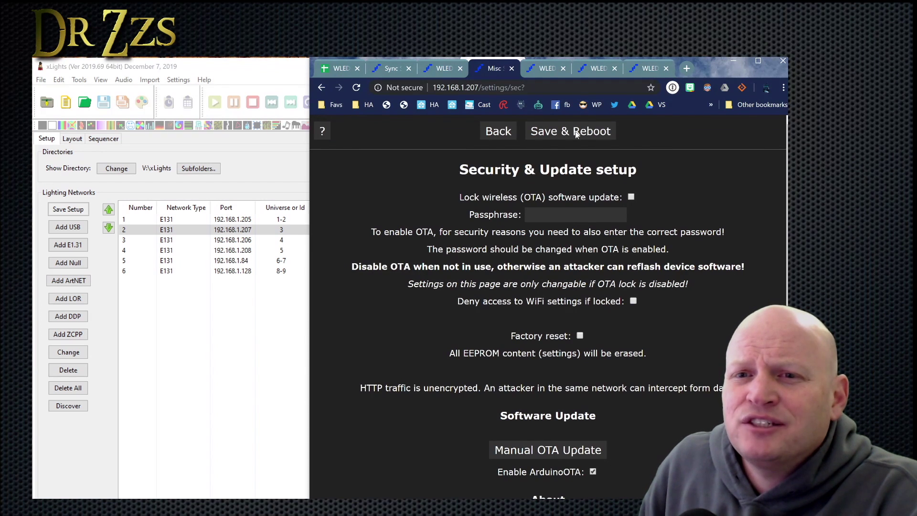
left_click(574, 133)
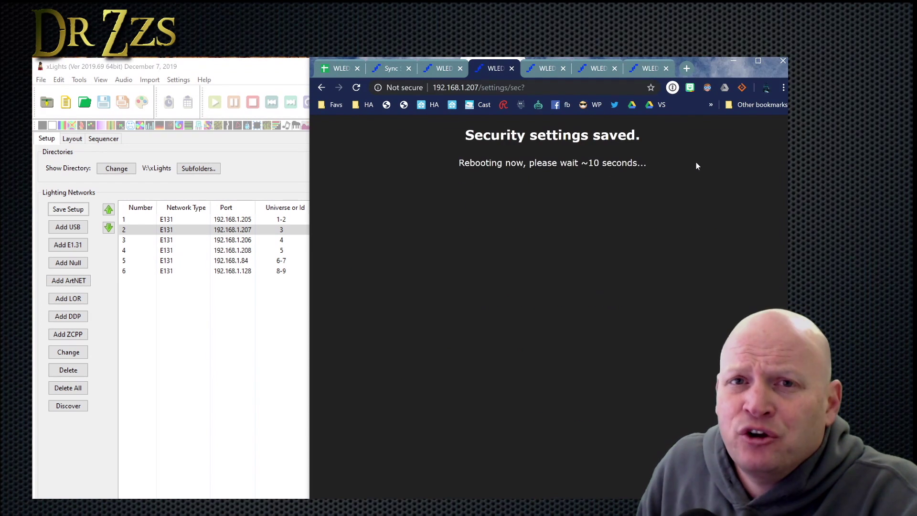
- Compare the E1.31 start universe in the Top controller's sync settings at 192.168.1.206 with its xLights connection
left_click(143, 239)
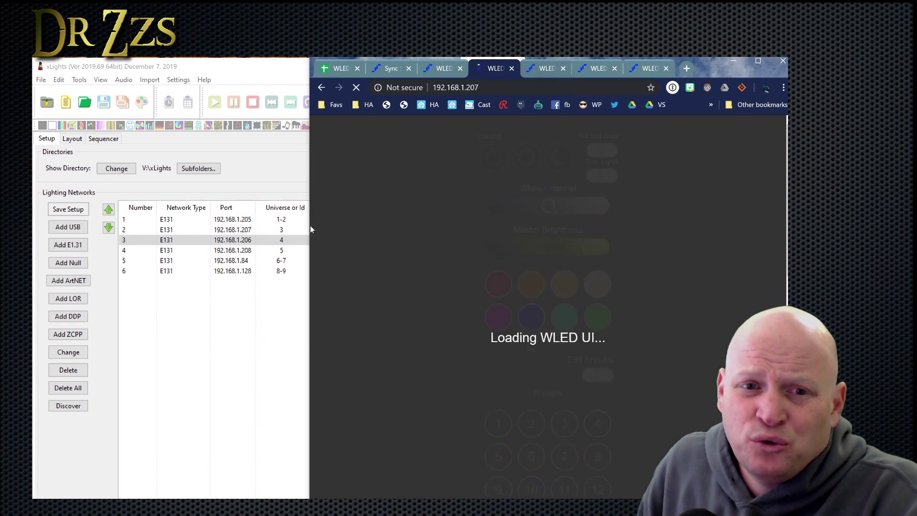
left_click(440, 69)
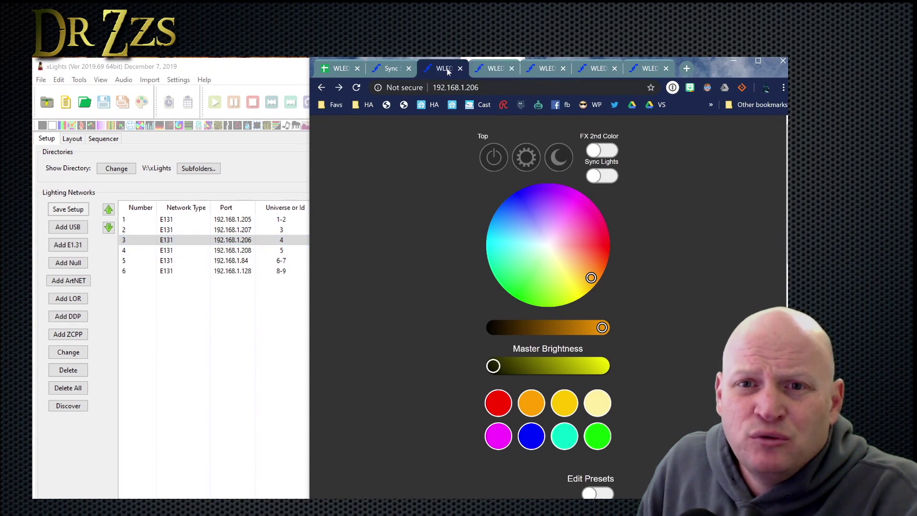
left_click(526, 157)
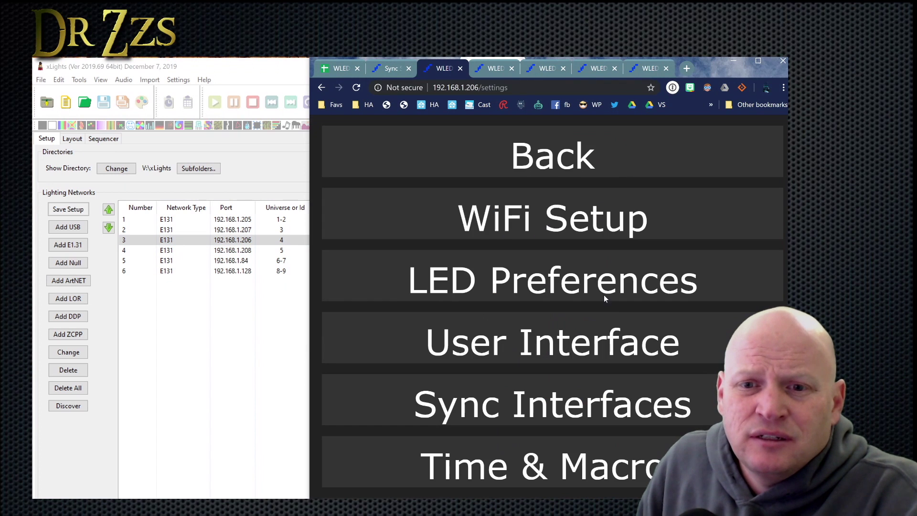
left_click(546, 403)
scroll(649, 332, "down", 6)
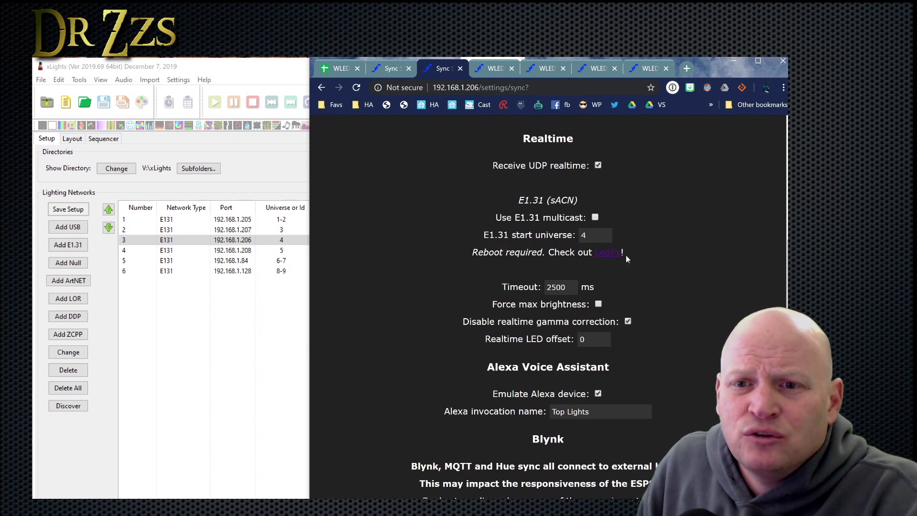
left_click_drag(626, 255, 448, 206)
left_click(286, 242)
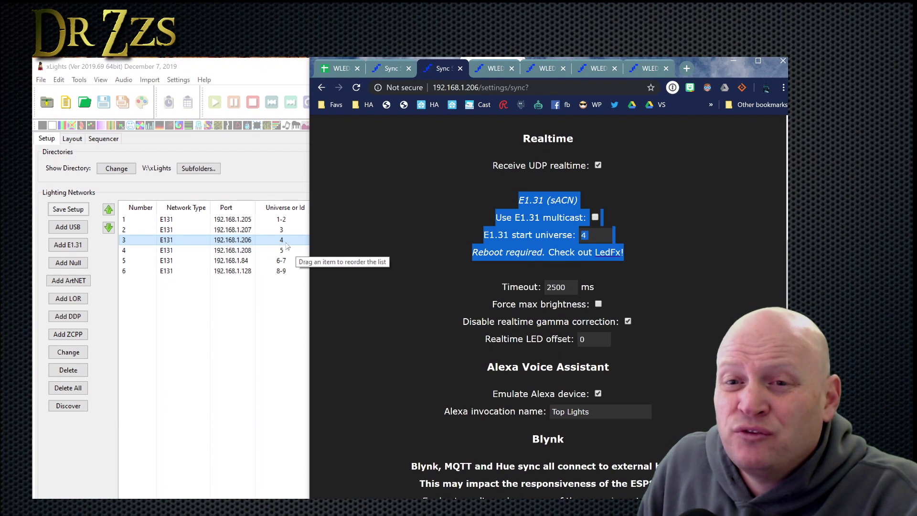
left_click(745, 334)
double_click(583, 235)
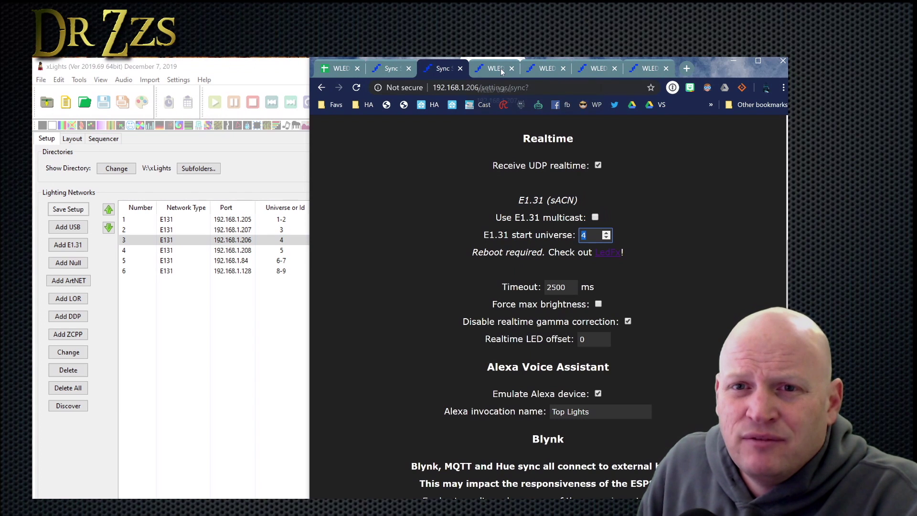
- Check the E1.31 start universe and the MQTT section in the Upper controller's sync settings at 192.168.1.208
left_click(544, 68)
left_click_drag(455, 87, 513, 97)
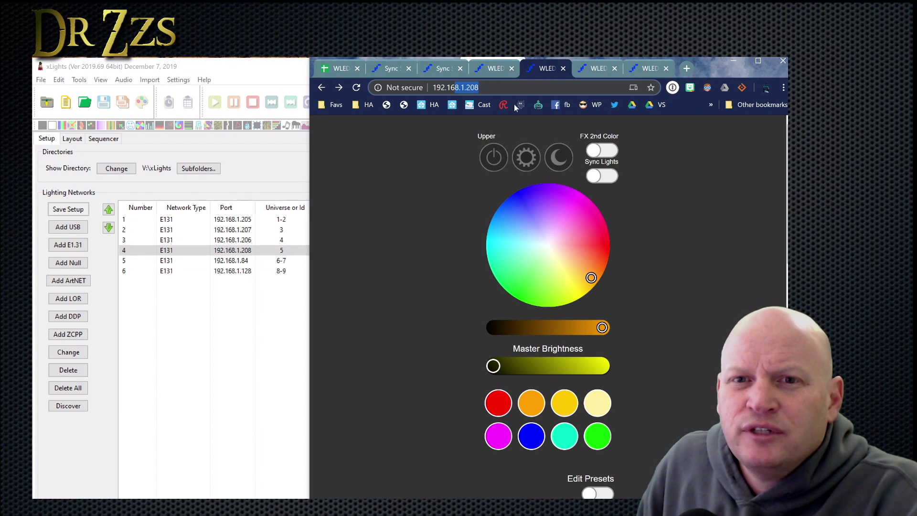
type("8.1.208/settings/sync")
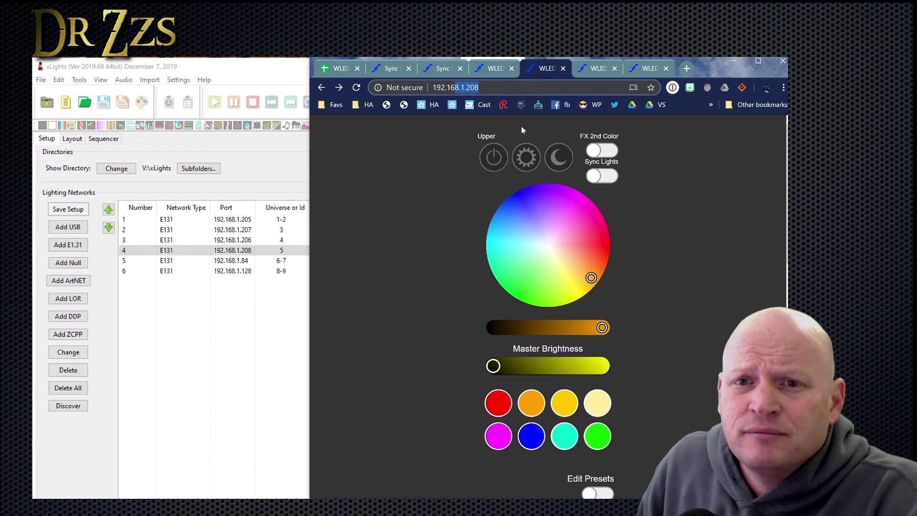
key("Return")
scroll(474, 289, "down", 6)
scroll(474, 289, "up", 2)
triple_click(474, 289)
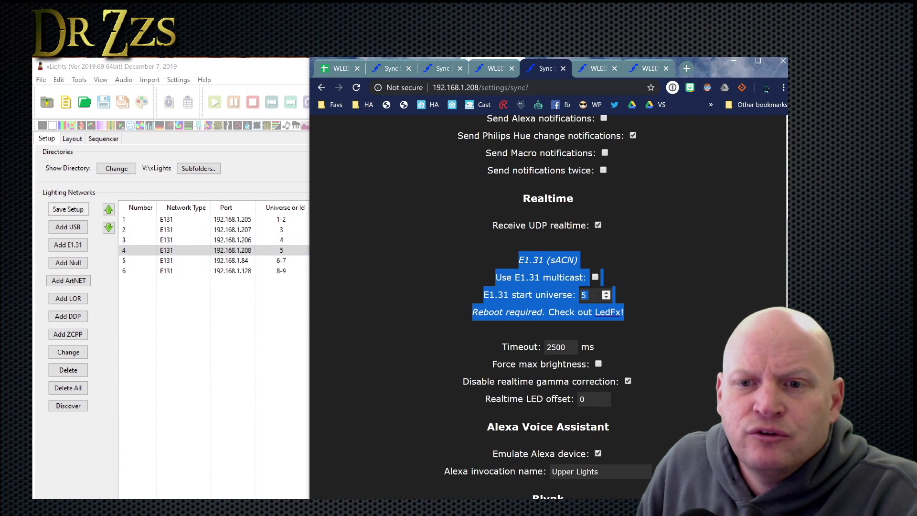
left_click(592, 294)
double_click(592, 294)
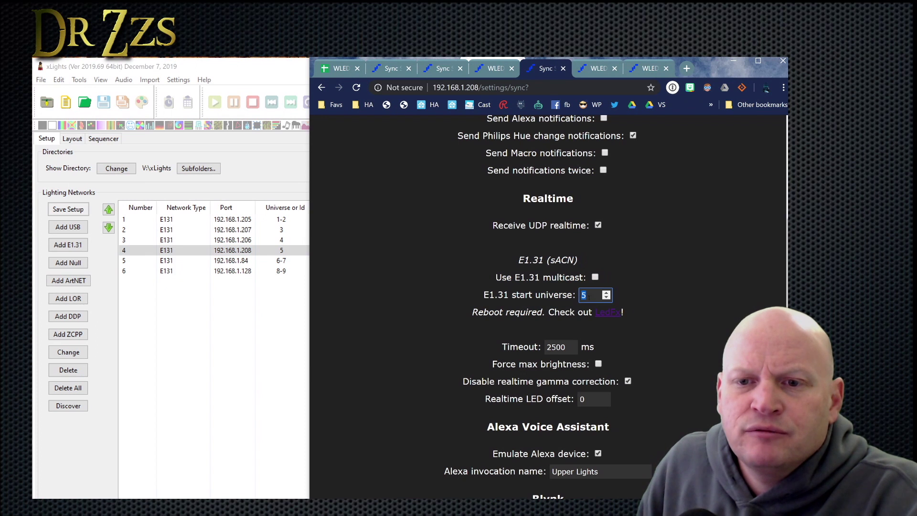
scroll(666, 280, "down", 12)
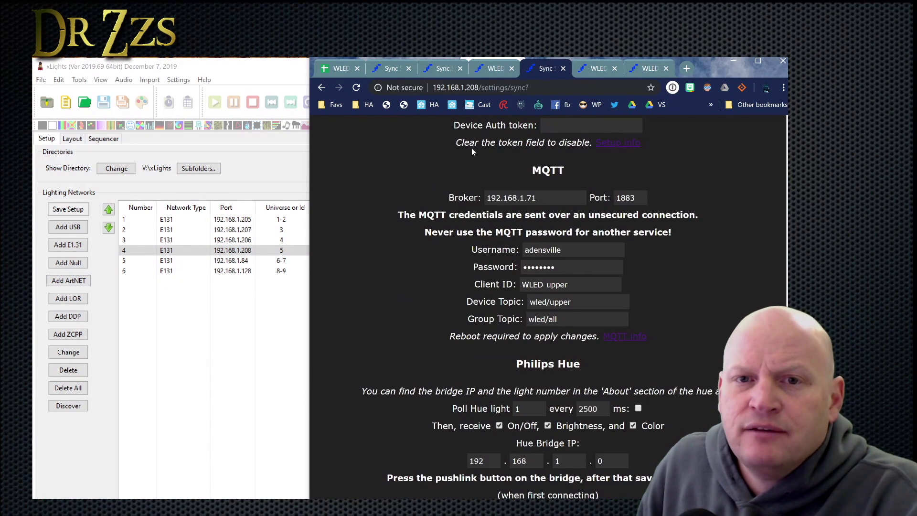
- Compare the Side controller's E1.31 start universe at 192.168.1.84 with its xLights connection
left_click(597, 68)
left_click(244, 261)
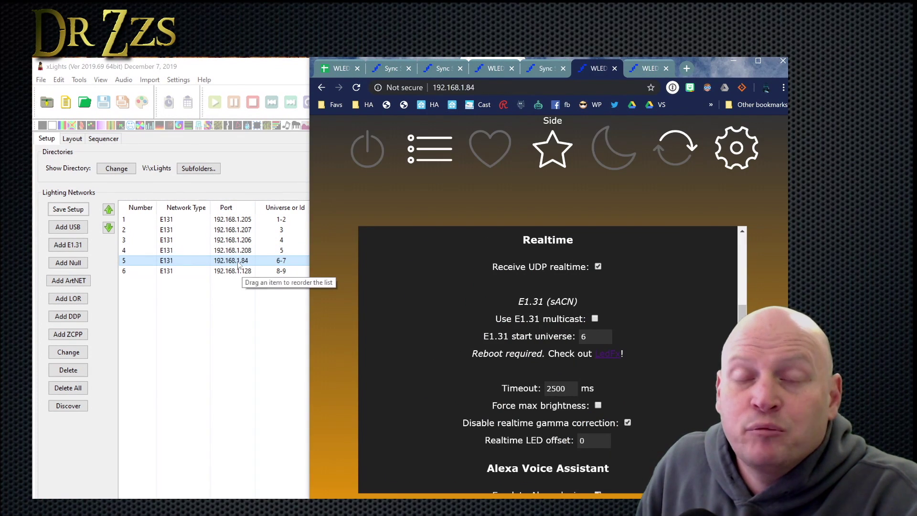
left_click(594, 336)
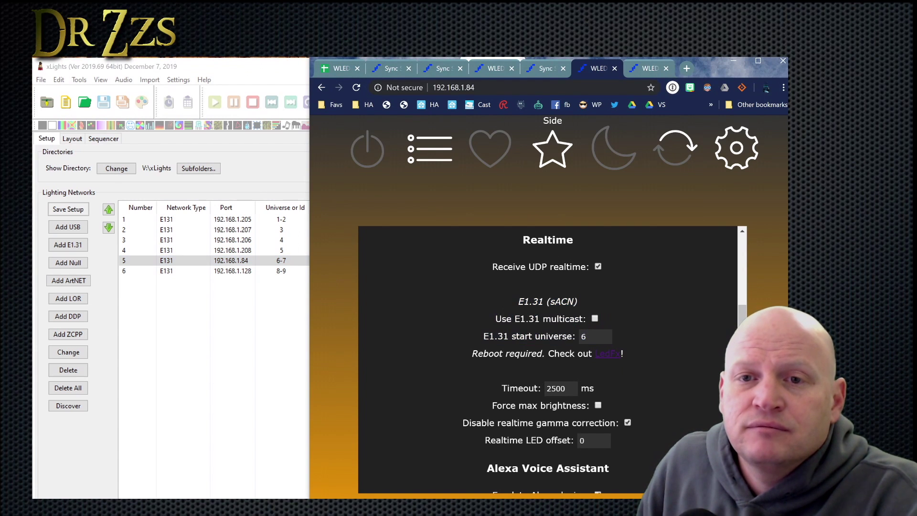
- Open the Rear controller's sync settings at 192.168.1.128 and check its E1.31 start universe
key("ctrl+Tab")
left_click(525, 157)
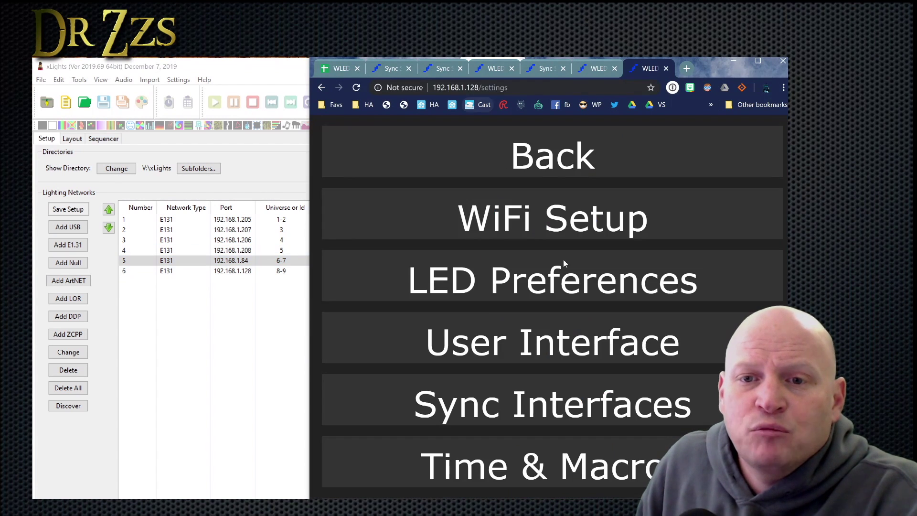
left_click(509, 412)
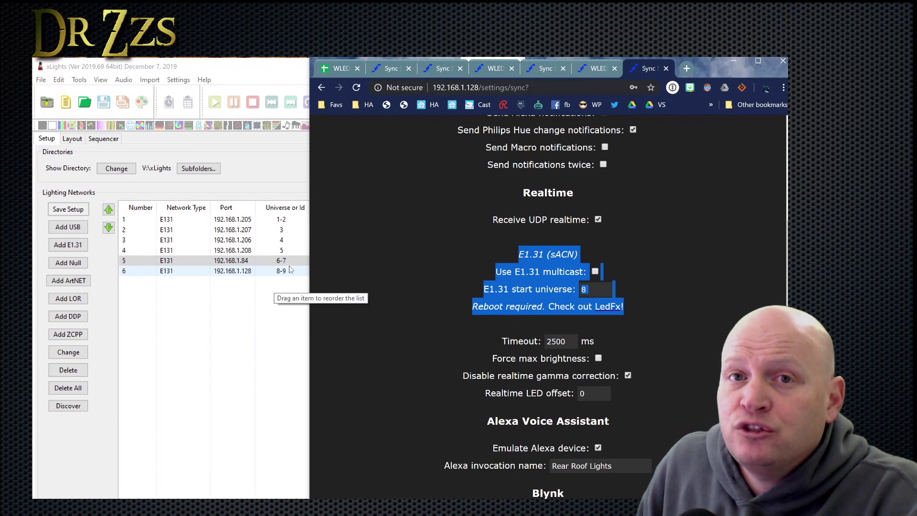
- Check the Rear controller's E1.31 start universe and the MQTT section in its sync settings at 192.168.1.128
double_click(585, 289)
scroll(682, 300, "down", 10)
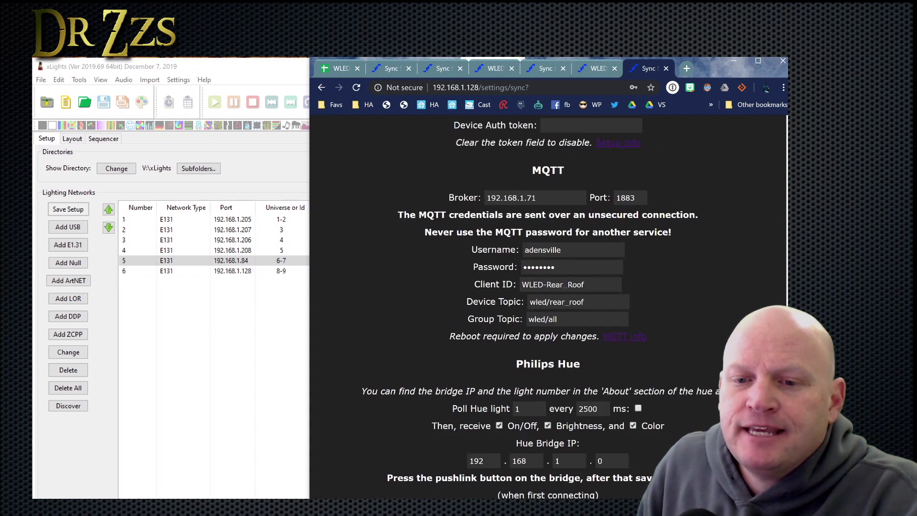
scroll(683, 300, "up", 15)
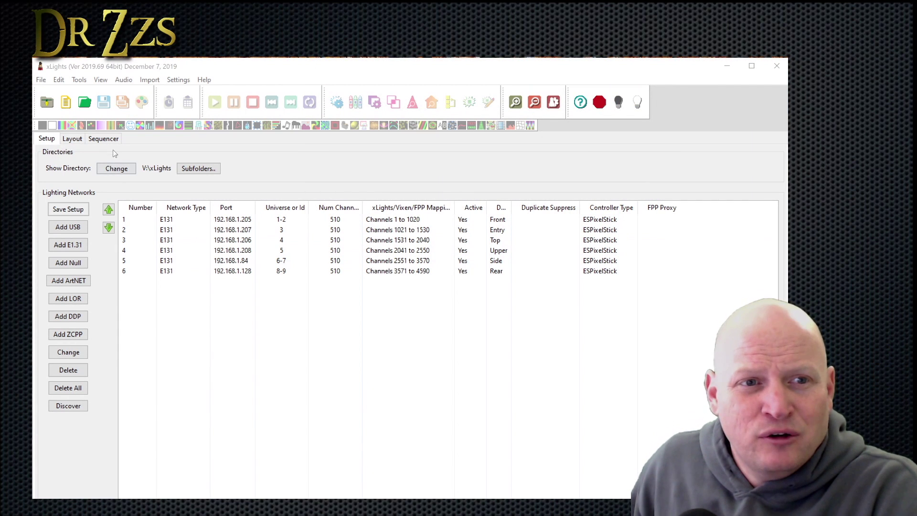
- Open the xLights layout and choose IMG_4653.jpg from the Pictures folder as the background image
left_click(71, 139)
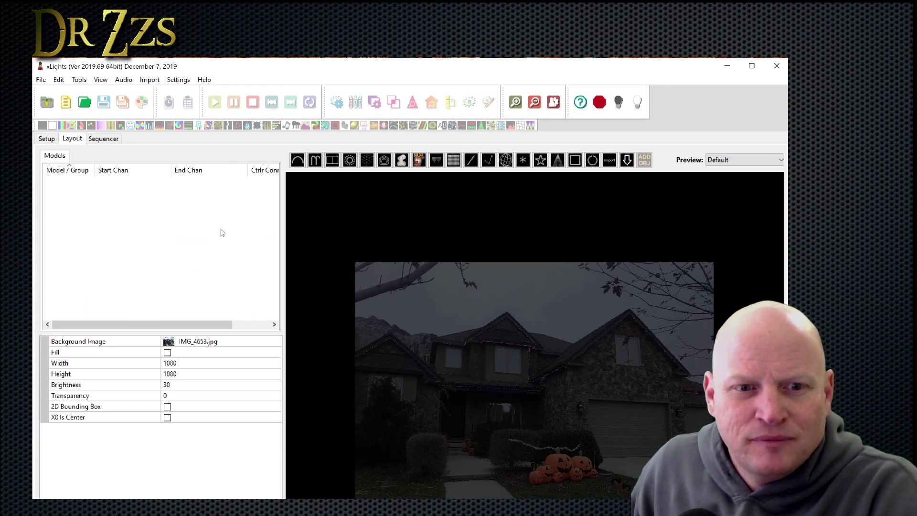
left_click(198, 341)
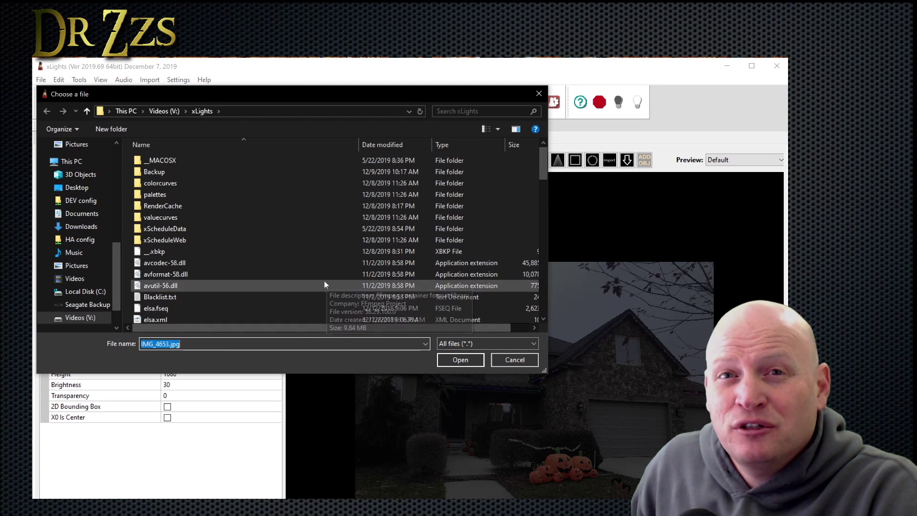
key("Escape")
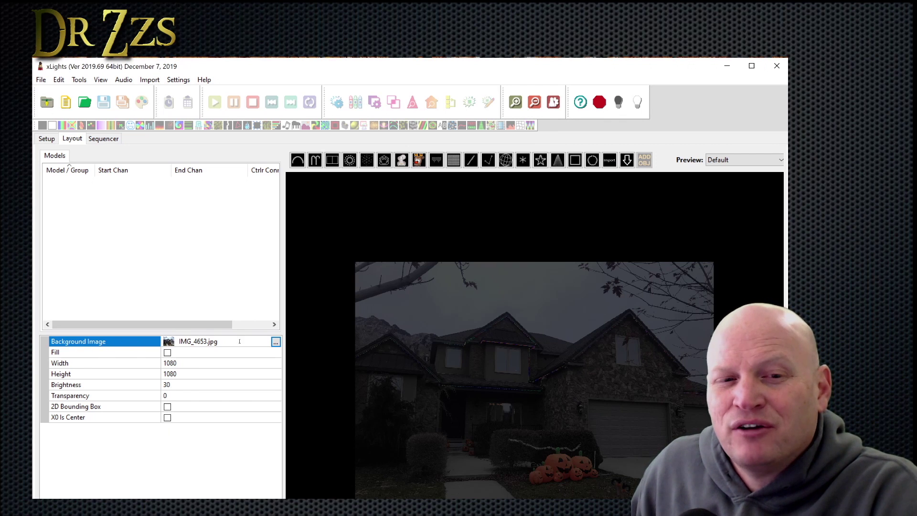
left_click(276, 341)
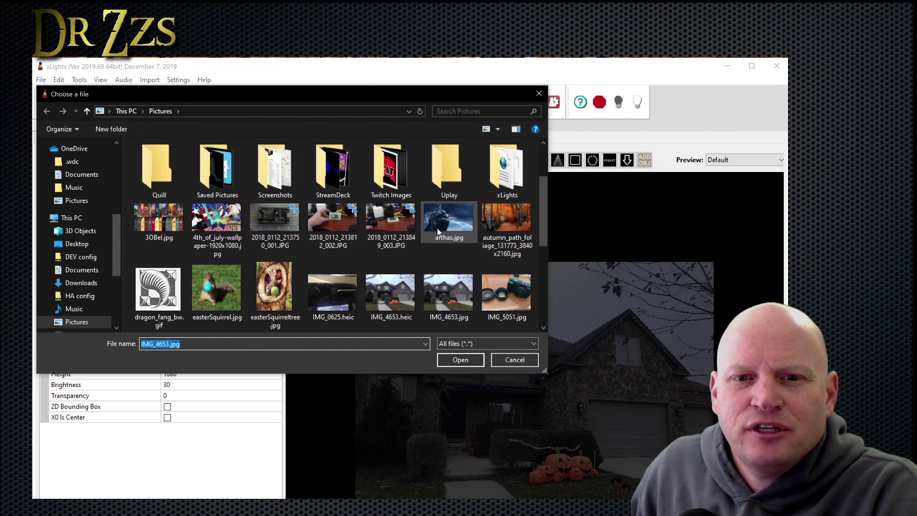
double_click(454, 294)
- Try a background image brightness of 90, and set it back to 30
left_click(181, 384)
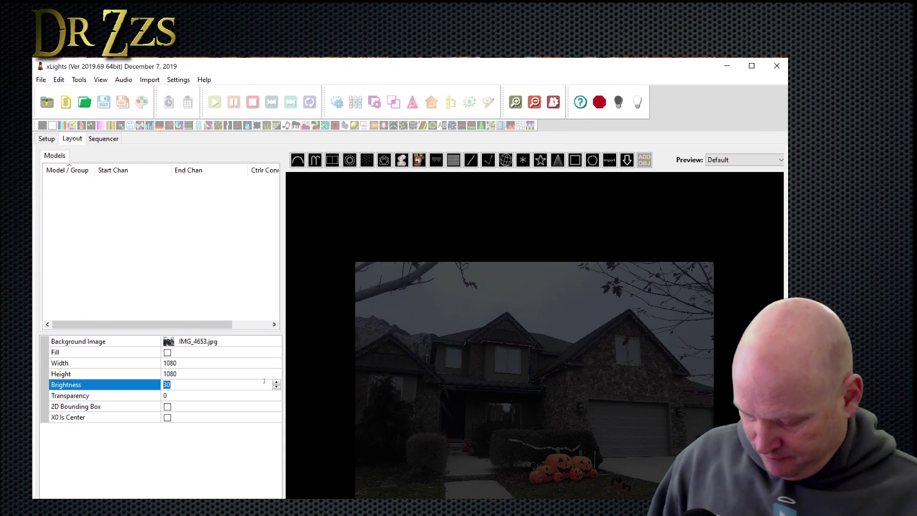
type("90")
key("Return")
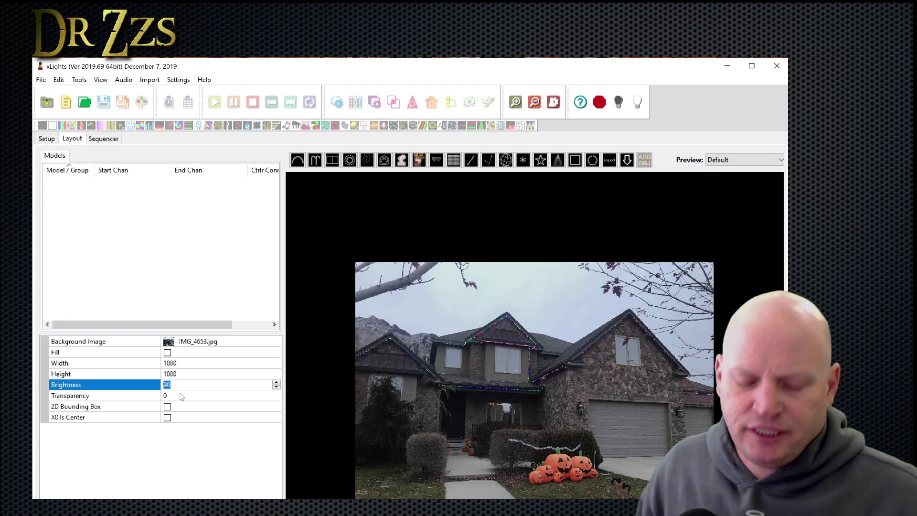
type("3")
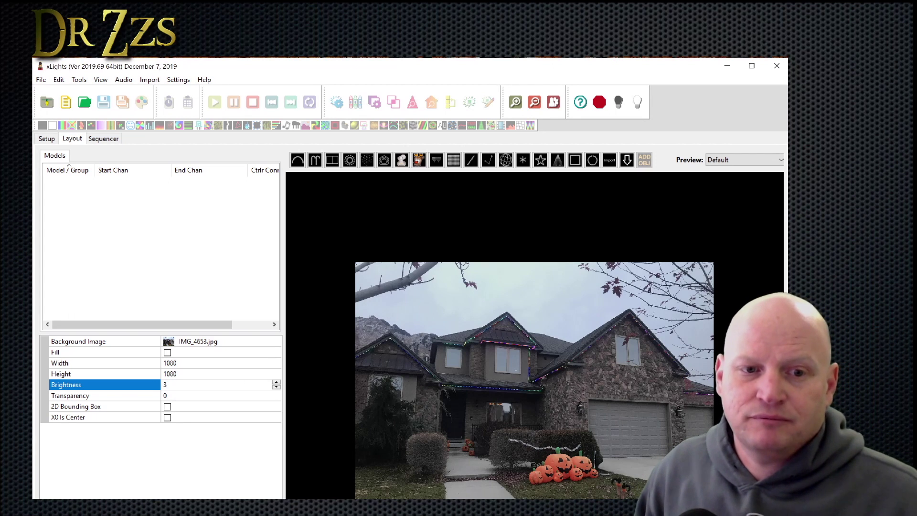
type("0")
key("Return")
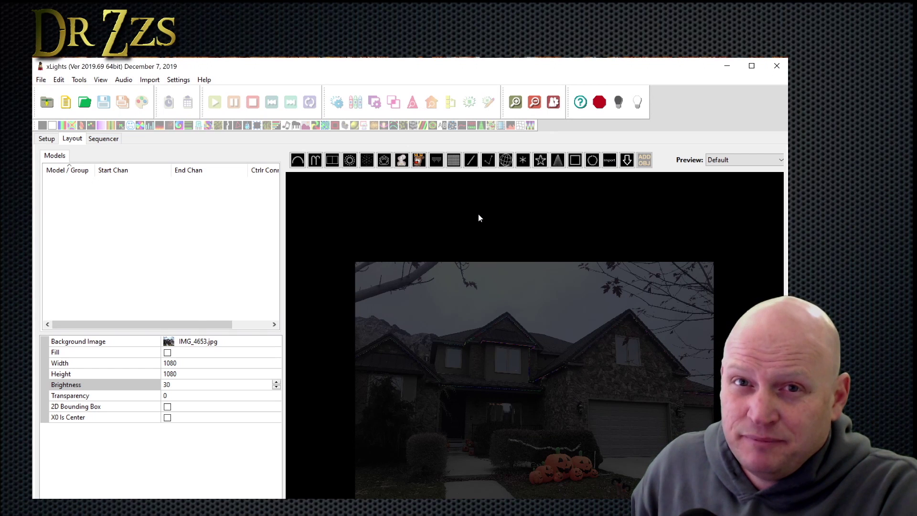
- Draw a poly line along the roofline of the large gable above the garage in the house photo
left_click(489, 160)
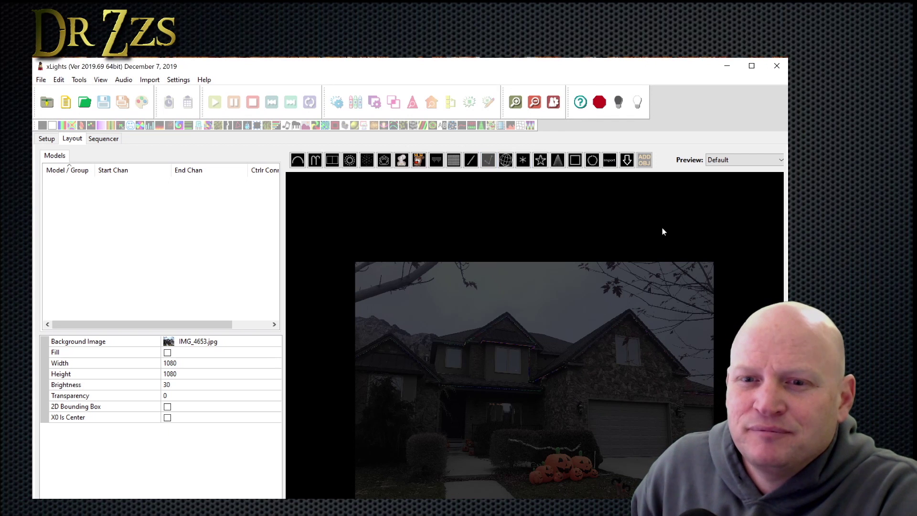
left_click(544, 378)
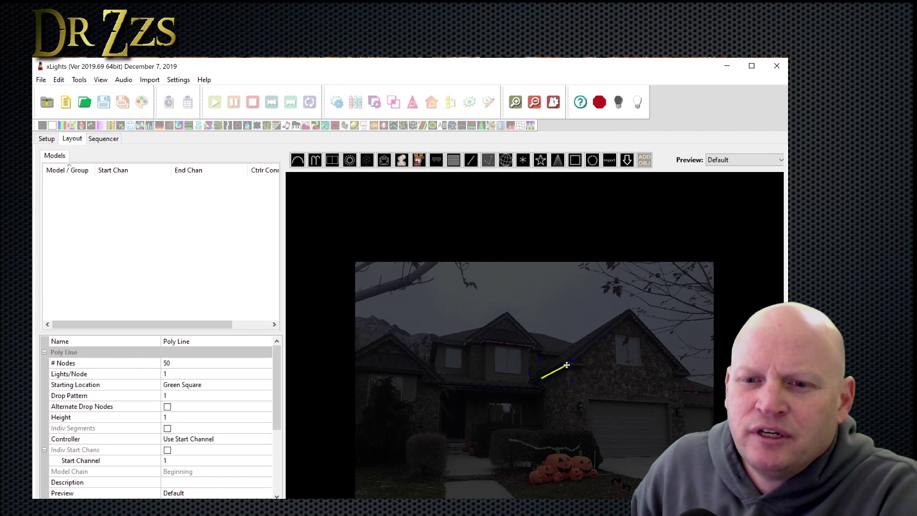
left_click(630, 313)
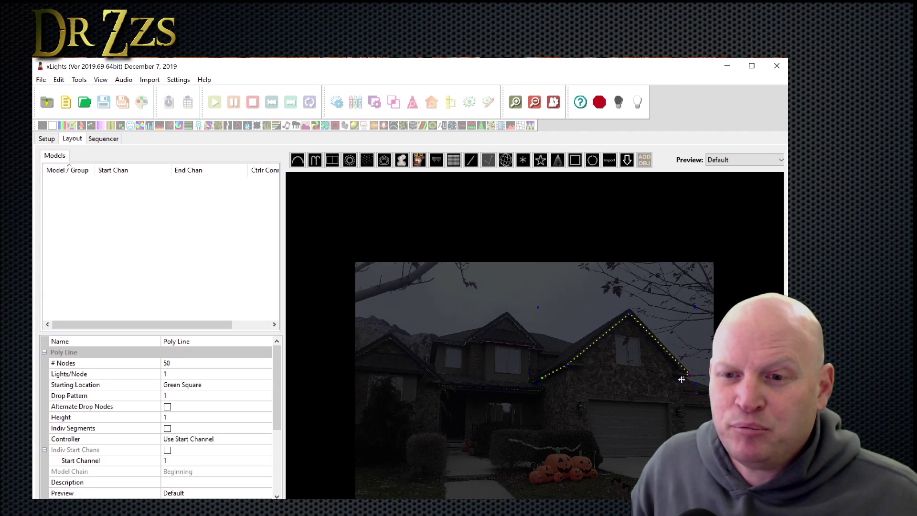
double_click(688, 374)
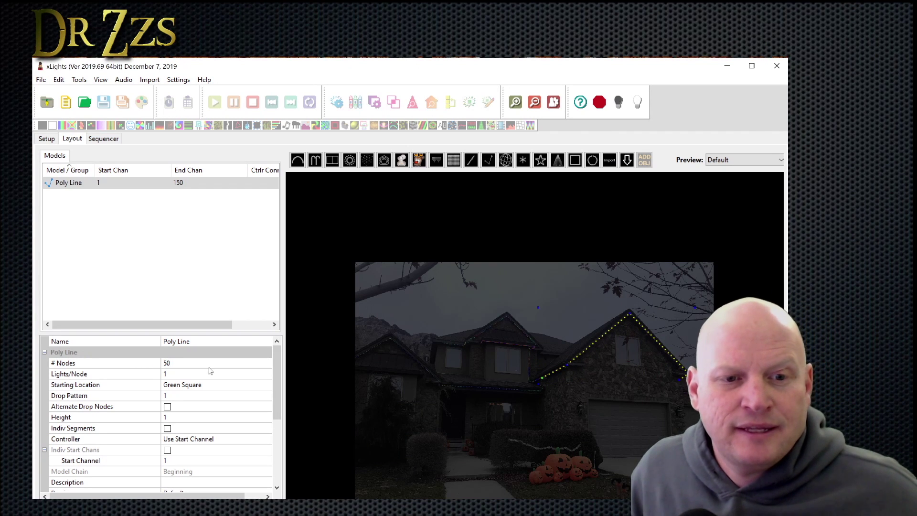
- Look up the Front pixel count in the spreadsheet and set the garage gable poly line's node count to 182
left_click(59, 364)
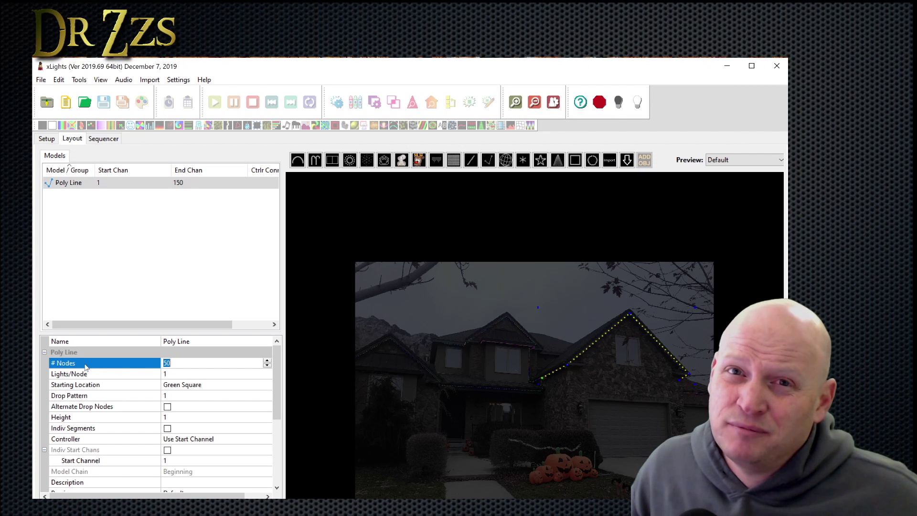
key("alt+Tab")
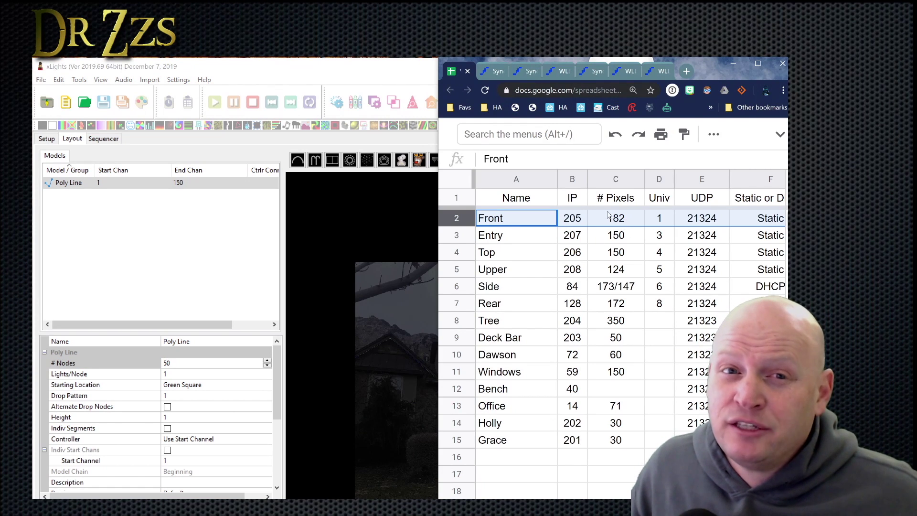
left_click(66, 366)
type("18")
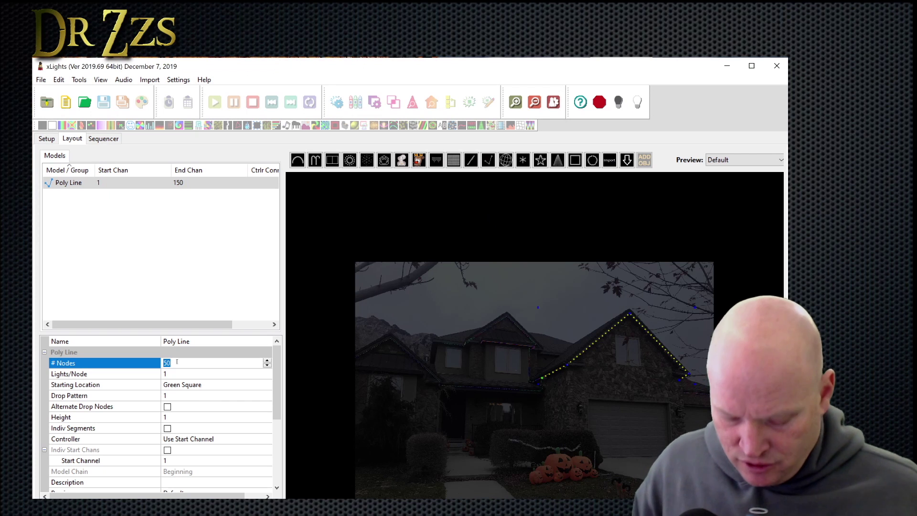
type("2")
left_click(201, 386)
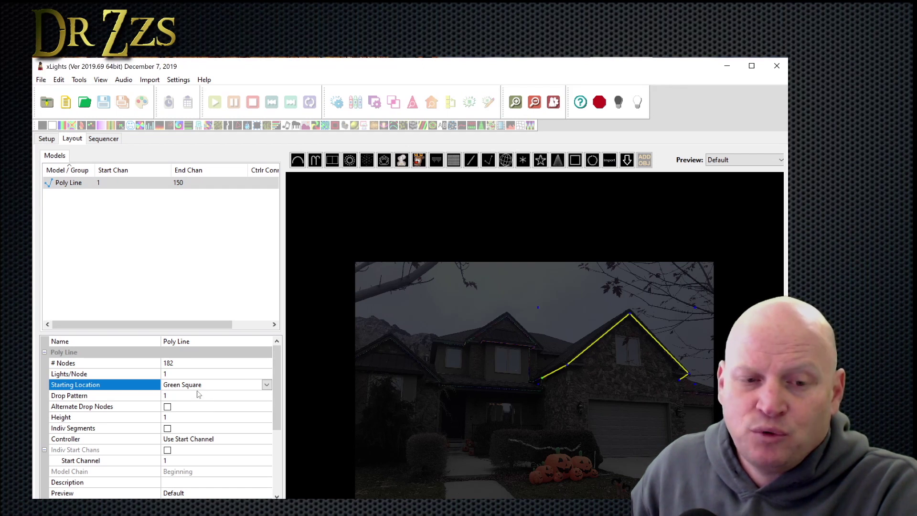
- Keep the garage gable poly line's start channel at 1 and name the model Front
scroll(196, 391, "down", 2)
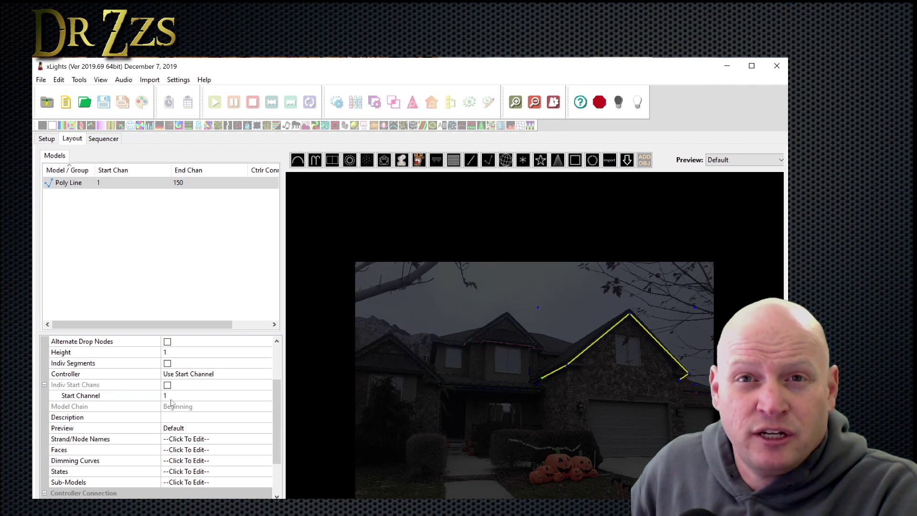
left_click(168, 396)
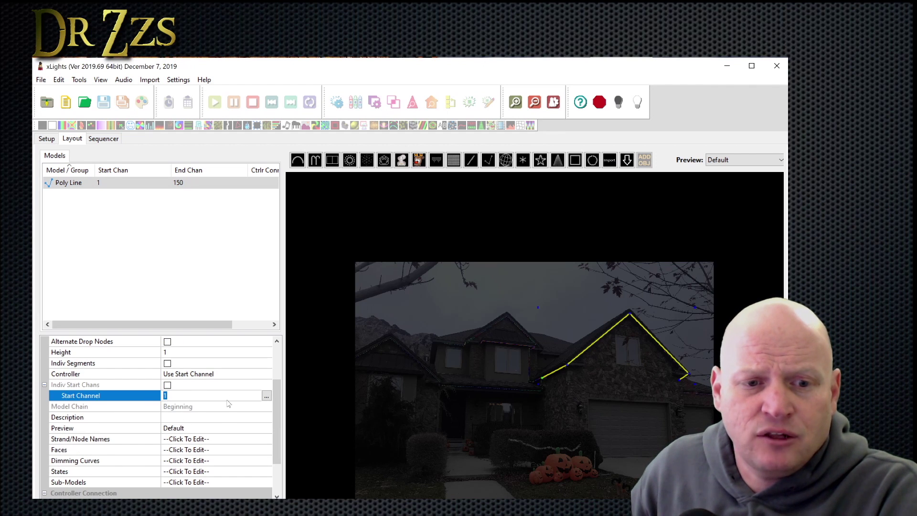
key("Return")
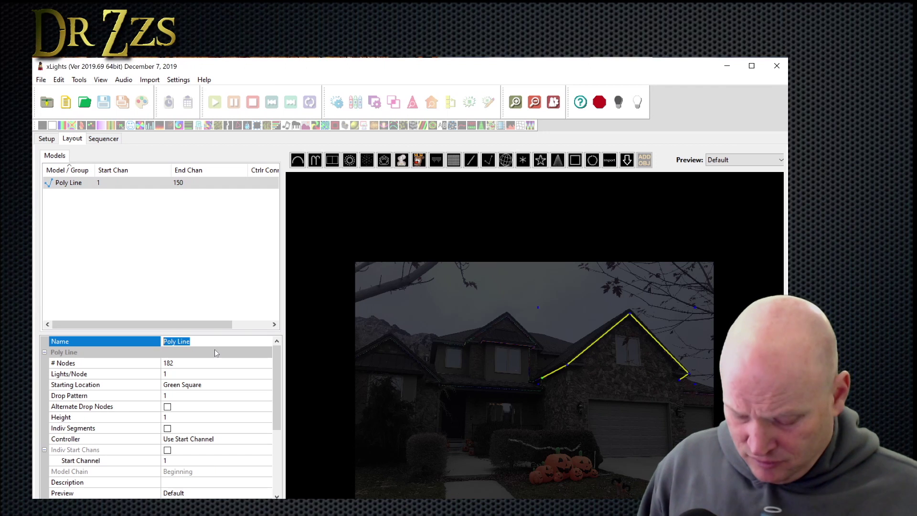
type("Front")
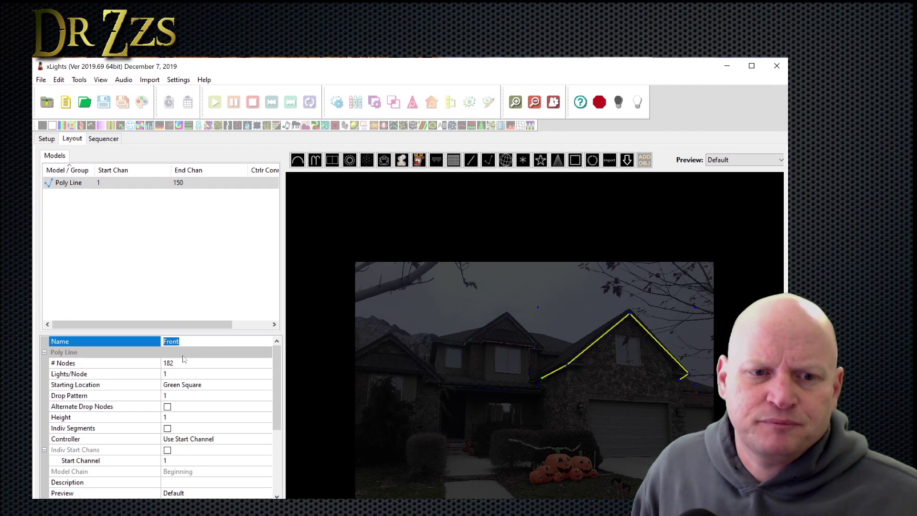
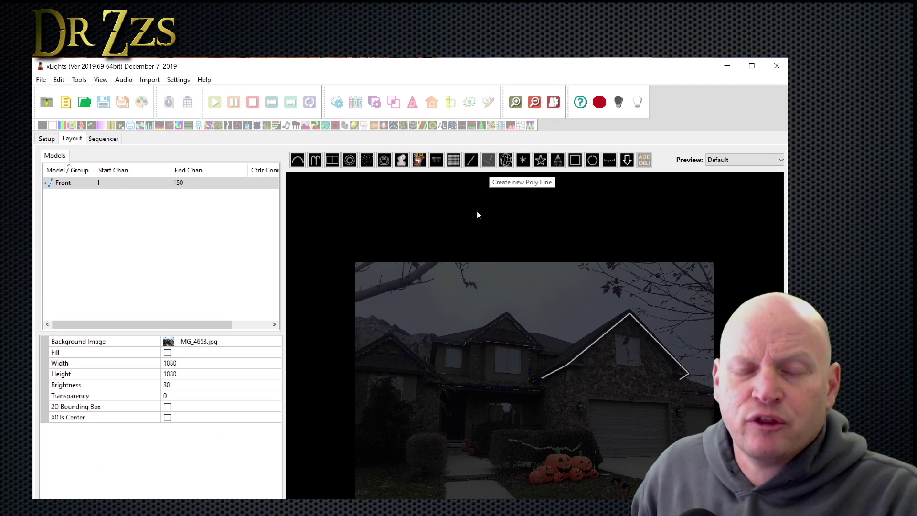
- Draw a second poly line over the small gable and along the entry porch roof up to the Front line
left_click(354, 357)
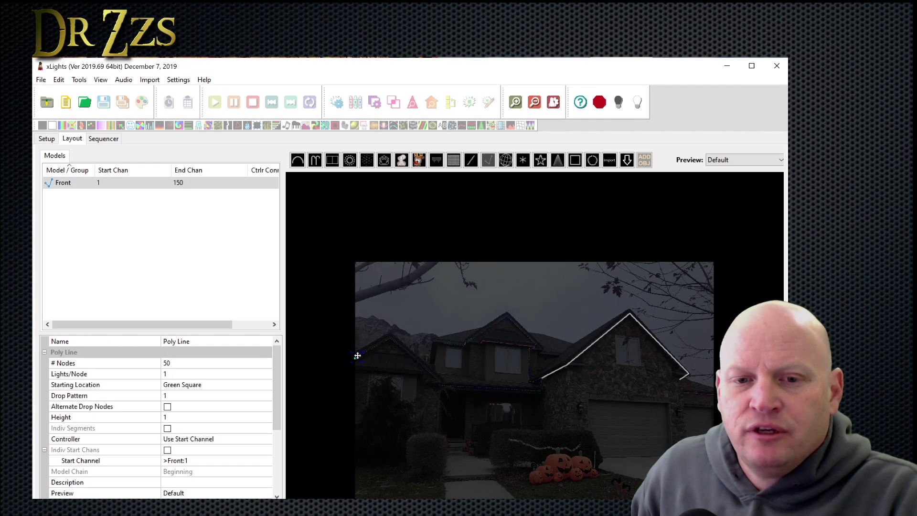
left_click(391, 338)
left_click(441, 383)
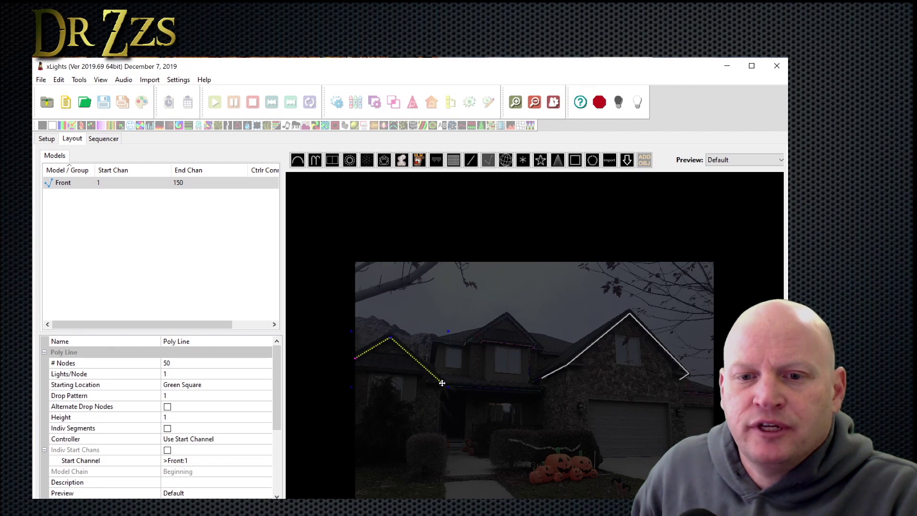
double_click(542, 391)
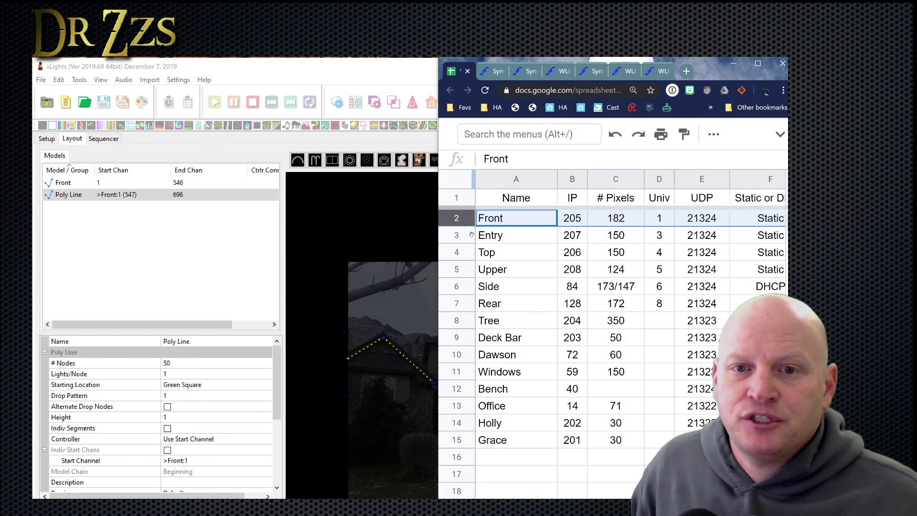
- Set the porch poly line's node count to 150, as in the spreadsheet's Entry row, and name the model Entry
left_click(507, 236)
left_click(180, 363)
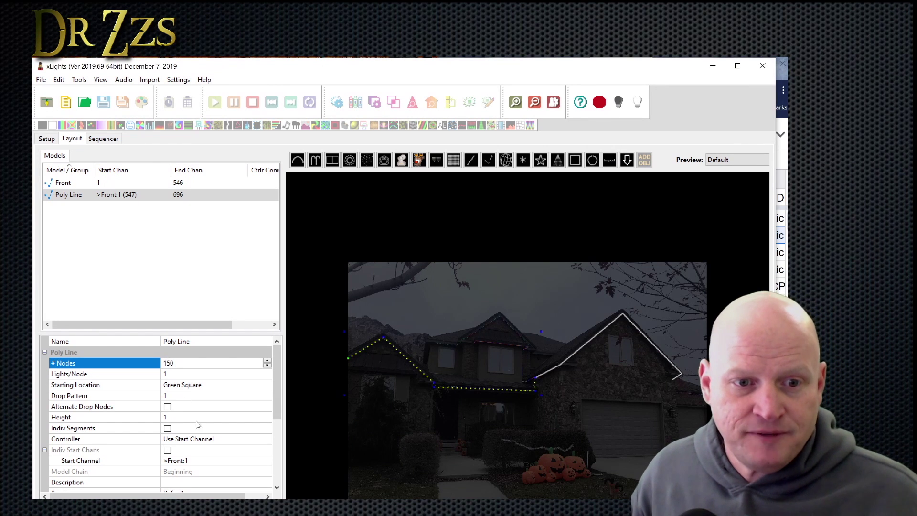
double_click(190, 341)
left_click(190, 341)
left_click(132, 345)
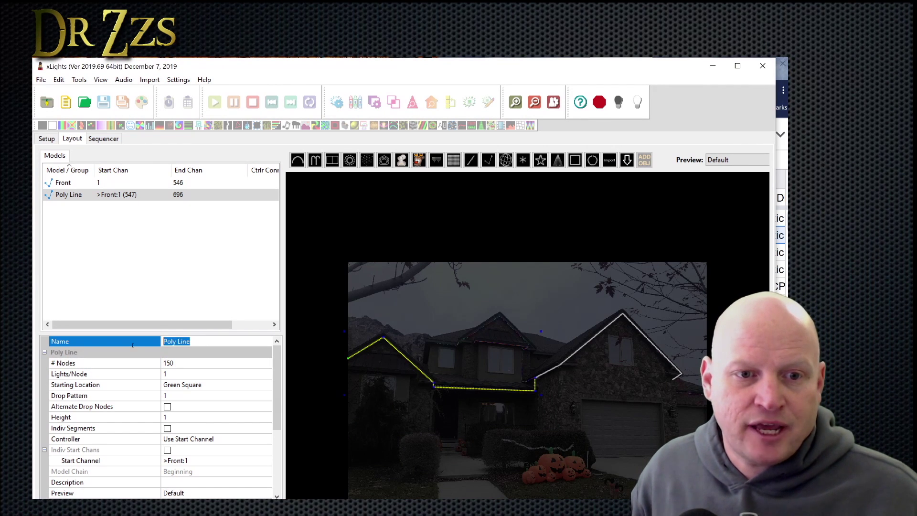
type("Entry")
- Set the Entry model's starting location to Blue Square
left_click(69, 386)
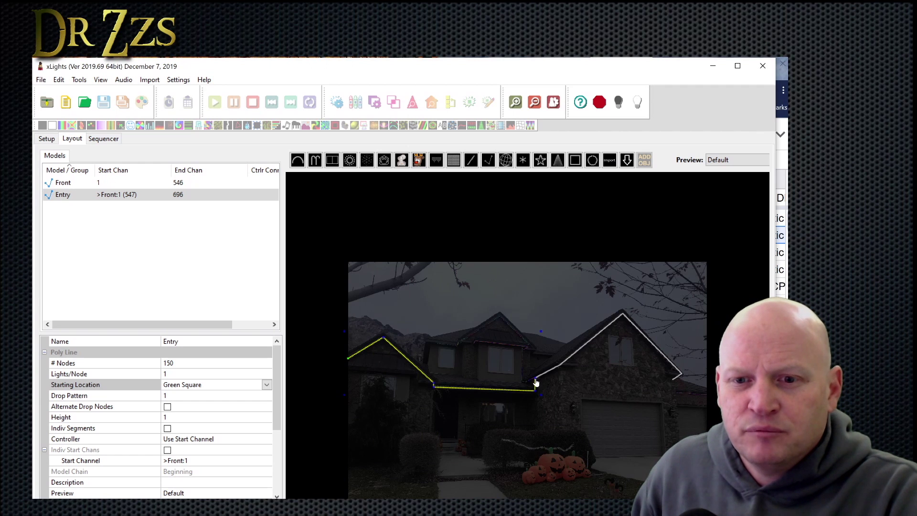
left_click(266, 385)
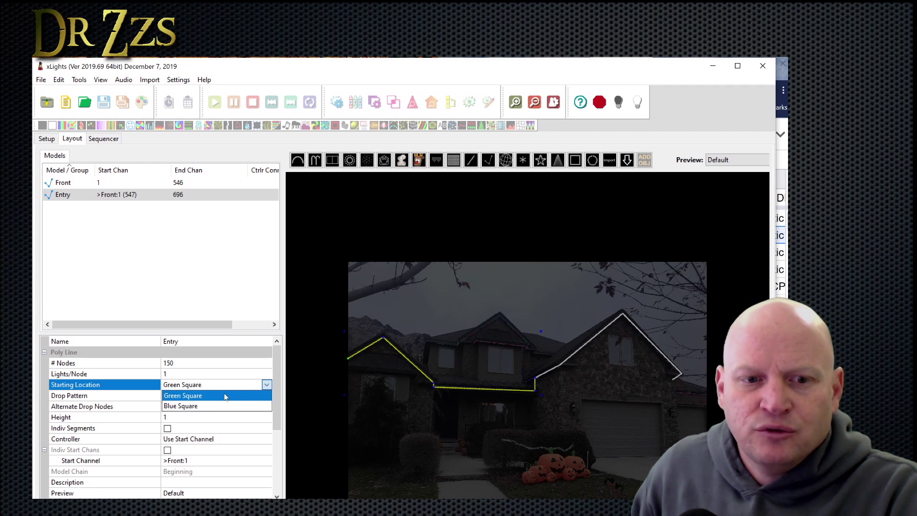
left_click(179, 406)
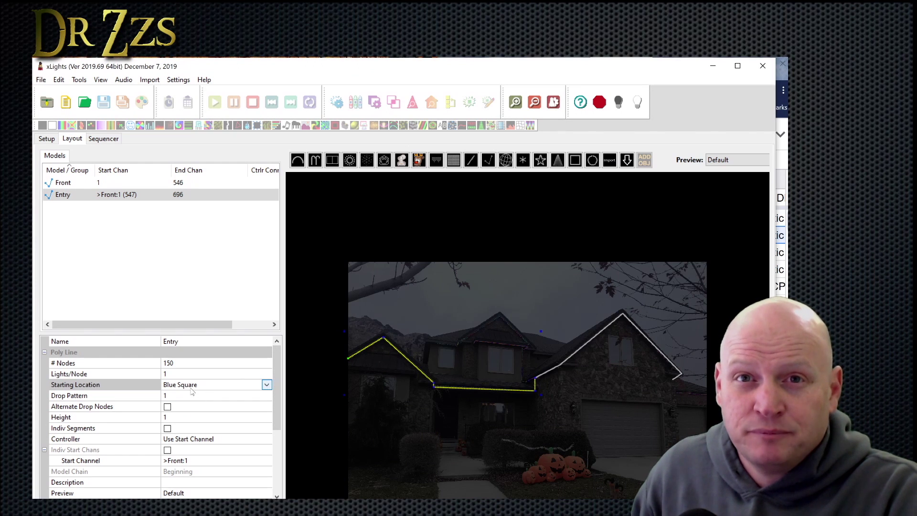
- Offset the Entry model's start channel from universe 3 at 192.168.1.207, following the spreadsheet's Entry row, keeping start channel 1
scroll(192, 390, "down", 2)
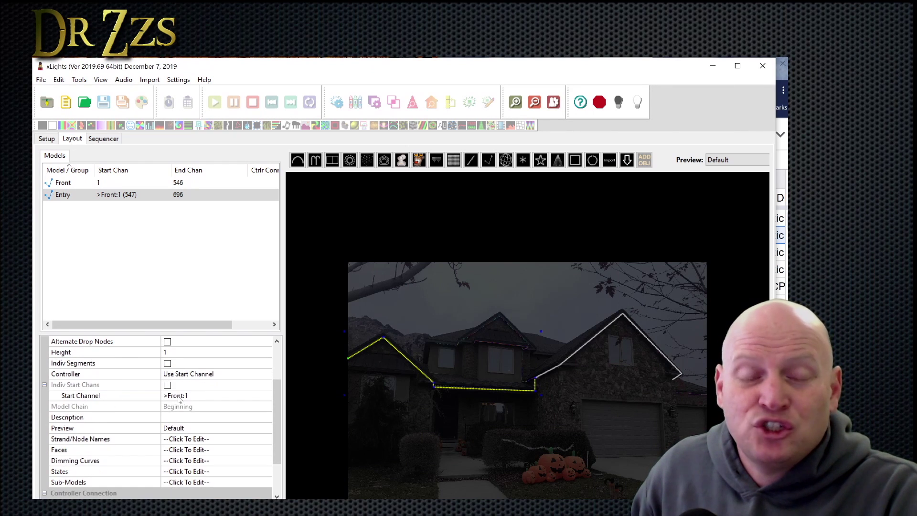
left_click(266, 396)
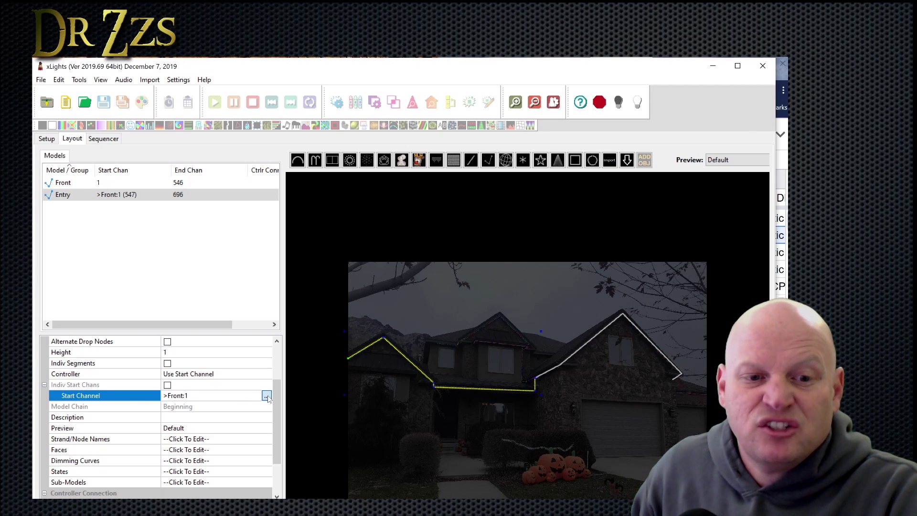
left_click(267, 396)
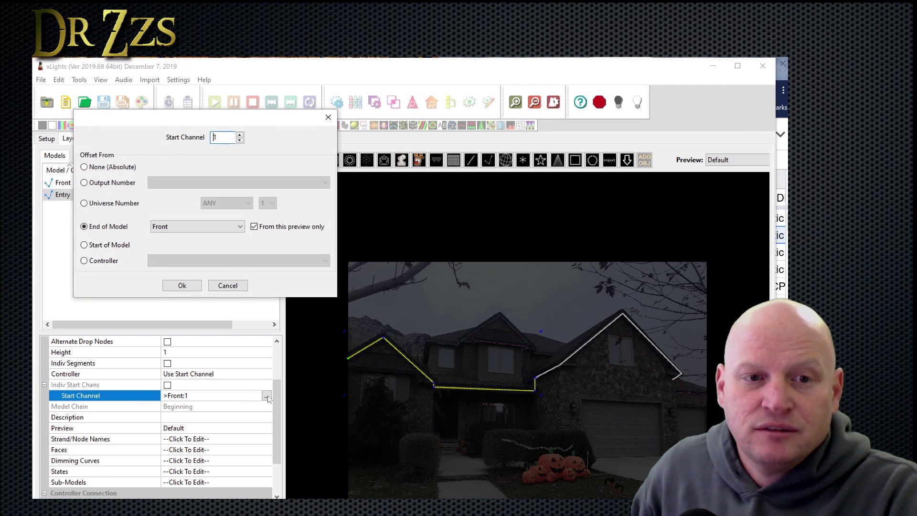
left_click(85, 203)
key("alt+Tab")
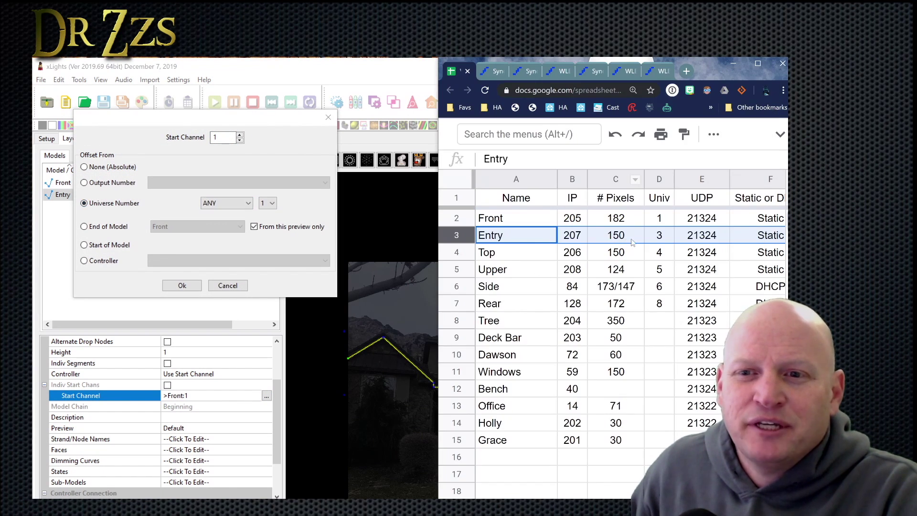
left_click(267, 203)
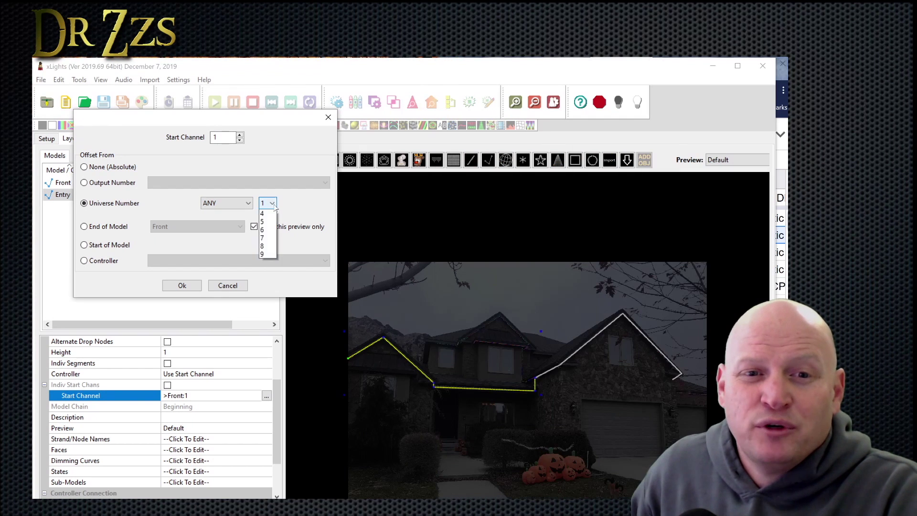
left_click(267, 231)
left_click(241, 203)
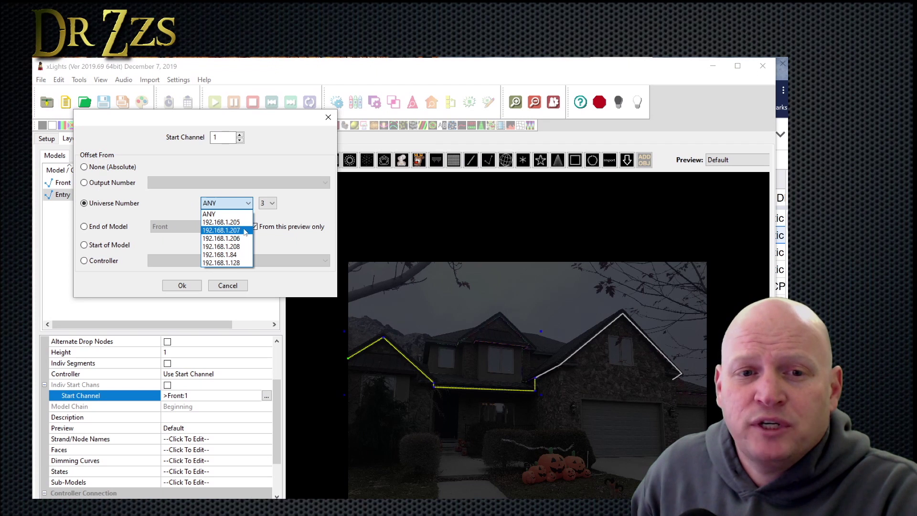
left_click(241, 231)
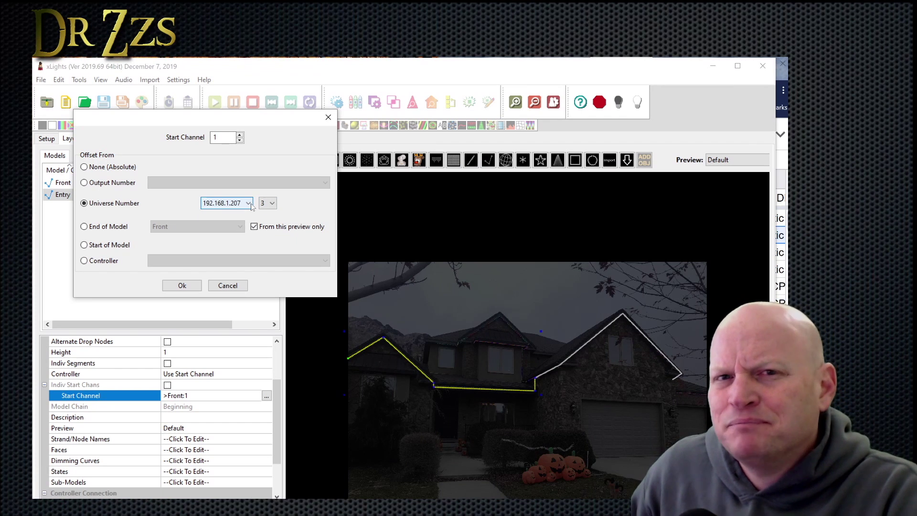
left_click(182, 285)
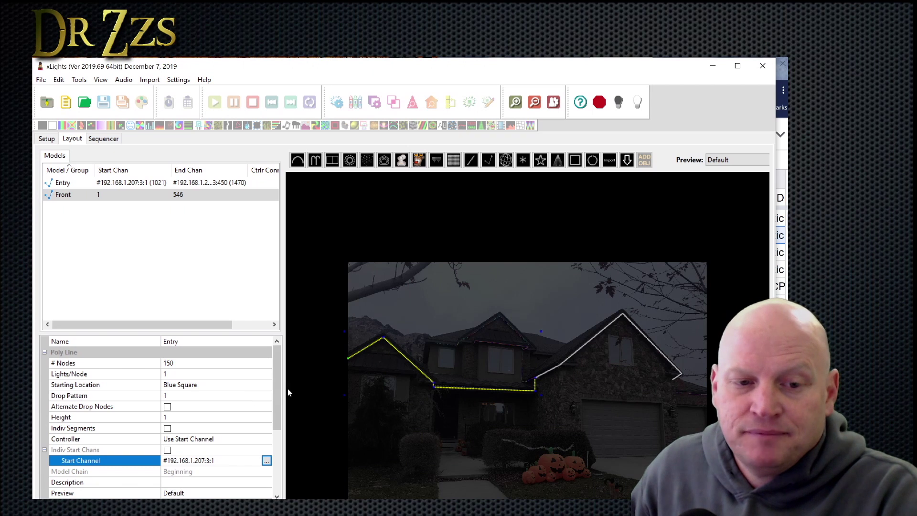
- Draw a third poly line along the upper-storey eave, over the central gable, and down the wall to the Front line
scroll(210, 386, "down", 2)
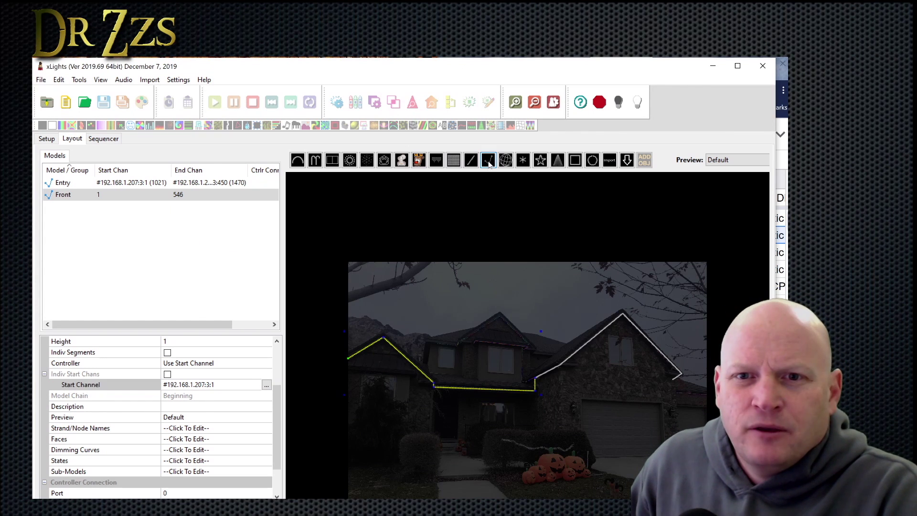
left_click(455, 373)
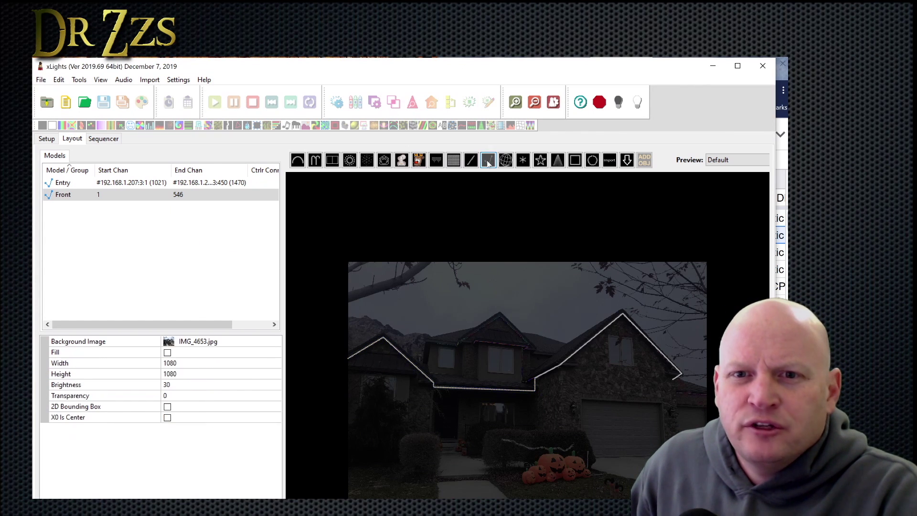
left_click(437, 342)
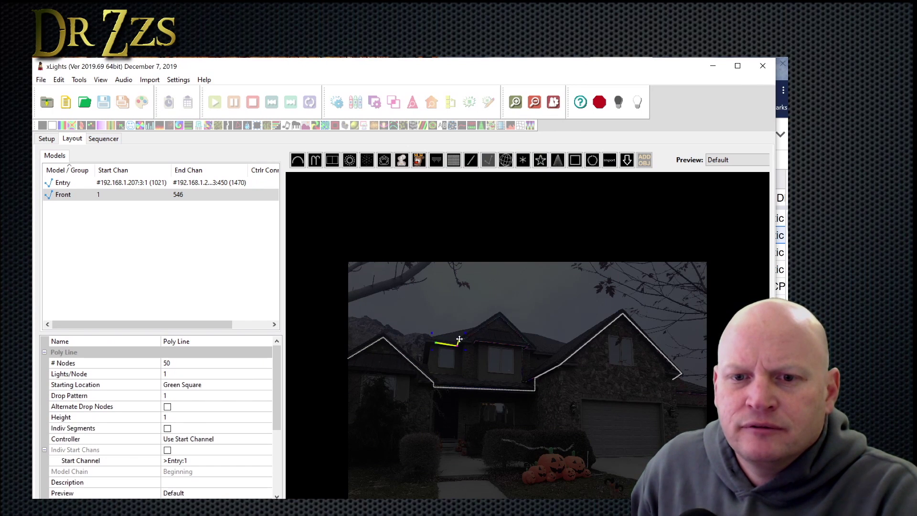
left_click(459, 339)
left_click(498, 315)
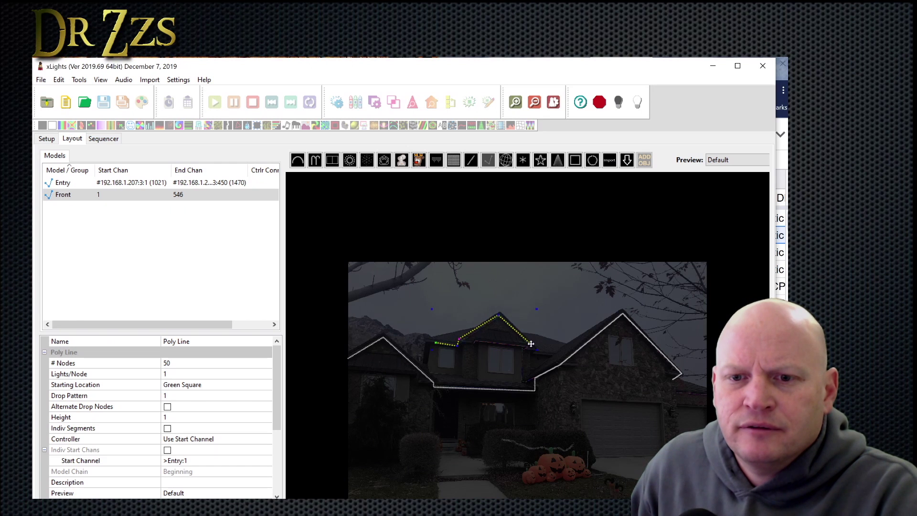
left_click(530, 344)
left_click(525, 352)
left_click(524, 381)
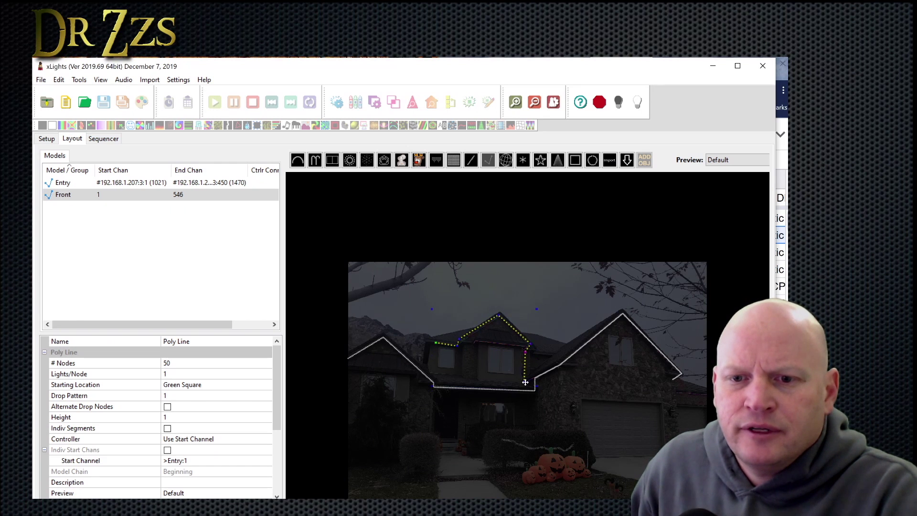
left_click(535, 377)
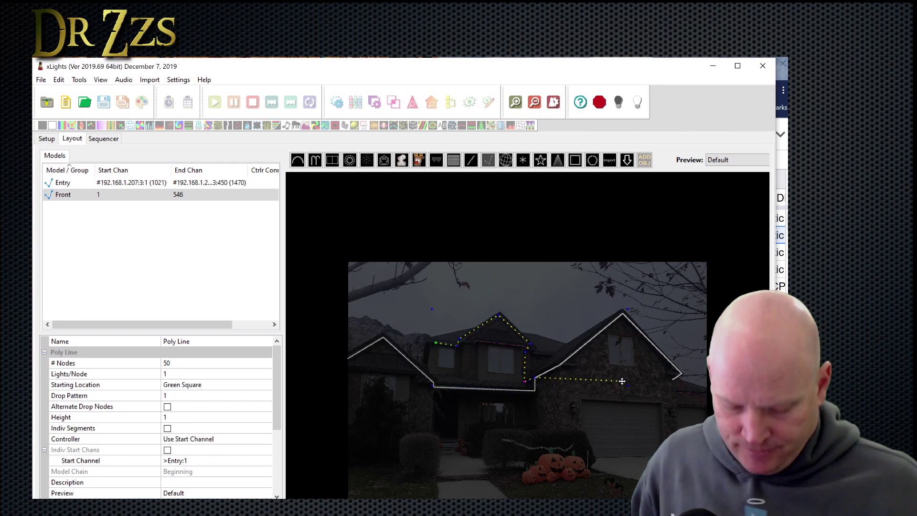
key("Escape")
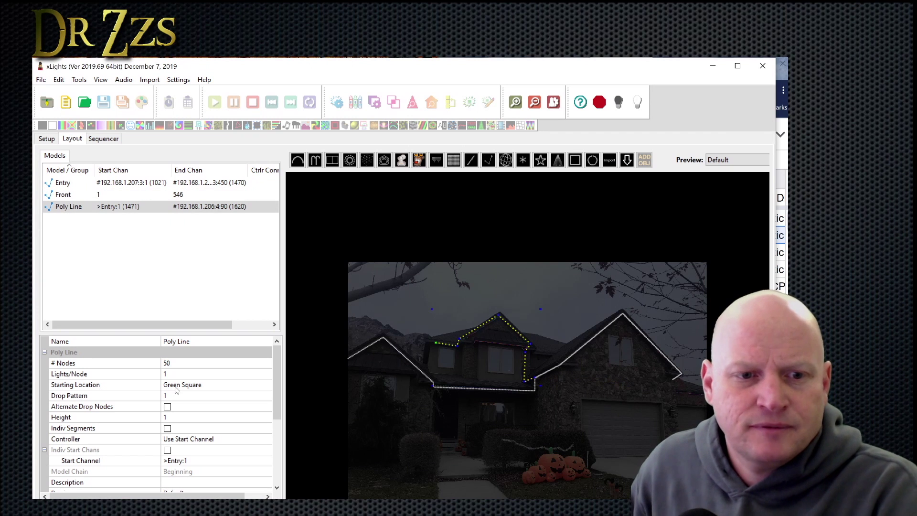
- Name the new upper-storey poly line Top and set its node count to 150, following the spreadsheet's Top row
left_click(785, 80)
key("Down")
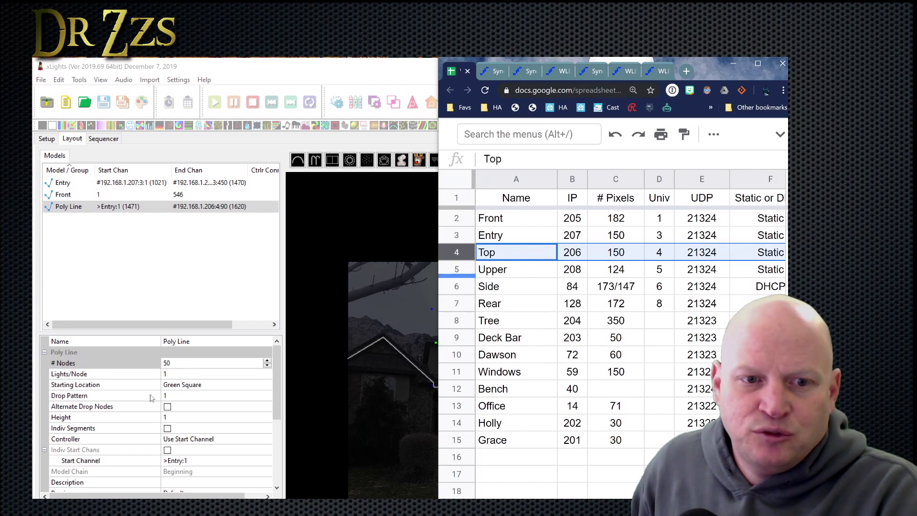
left_click(200, 341)
type("Top")
key("Return")
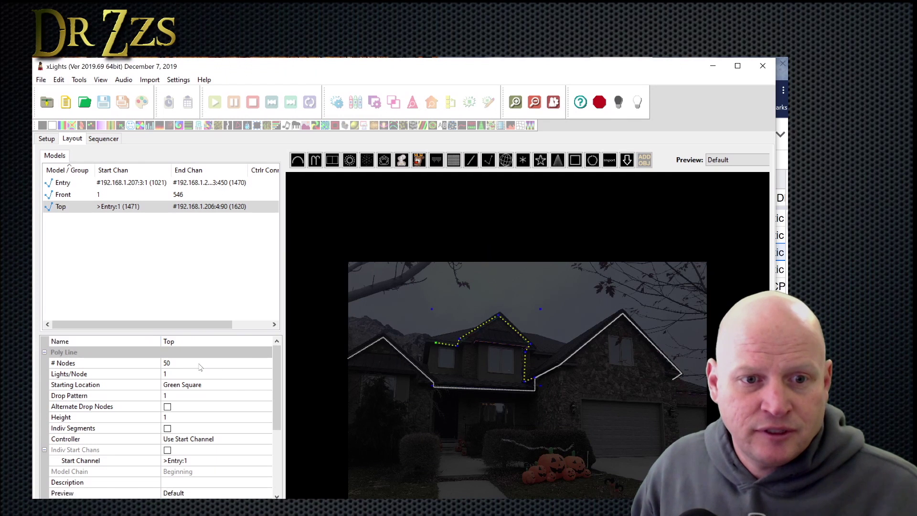
left_click(184, 362)
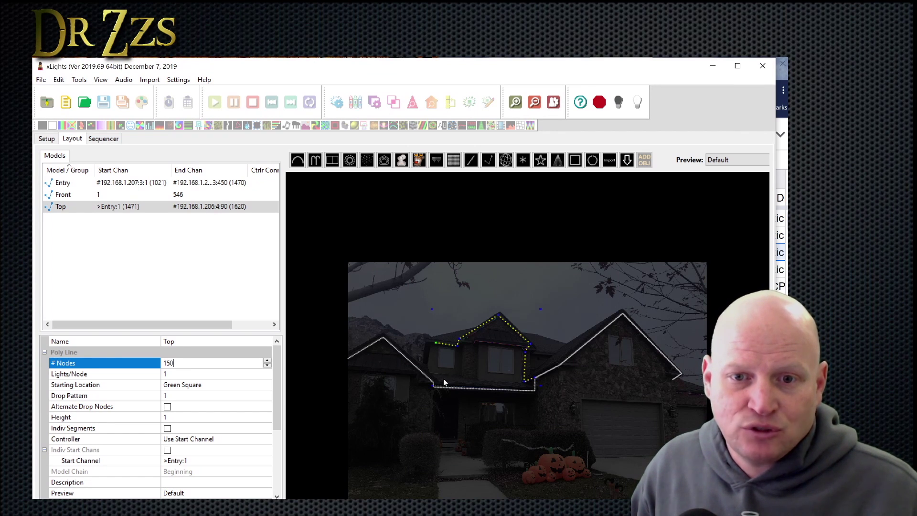
- Set the Top model's starting location to Blue Square
left_click(206, 386)
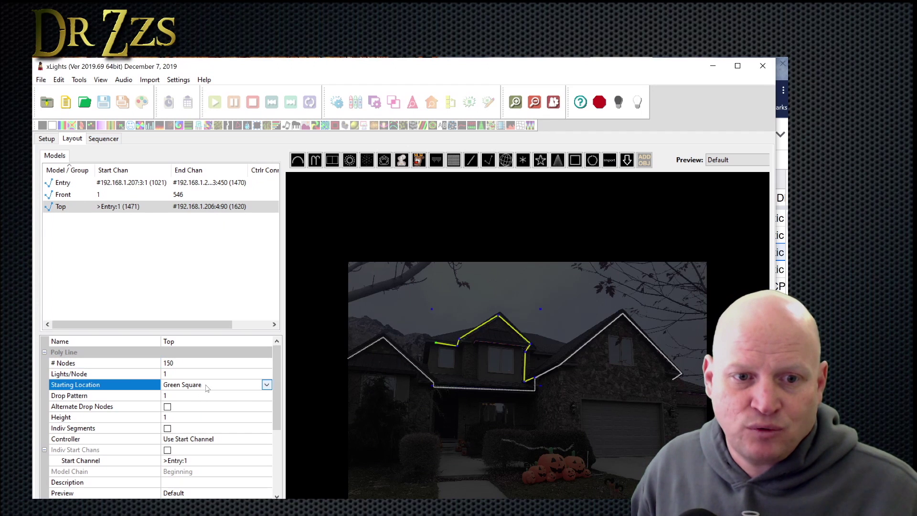
left_click(266, 385)
left_click(226, 412)
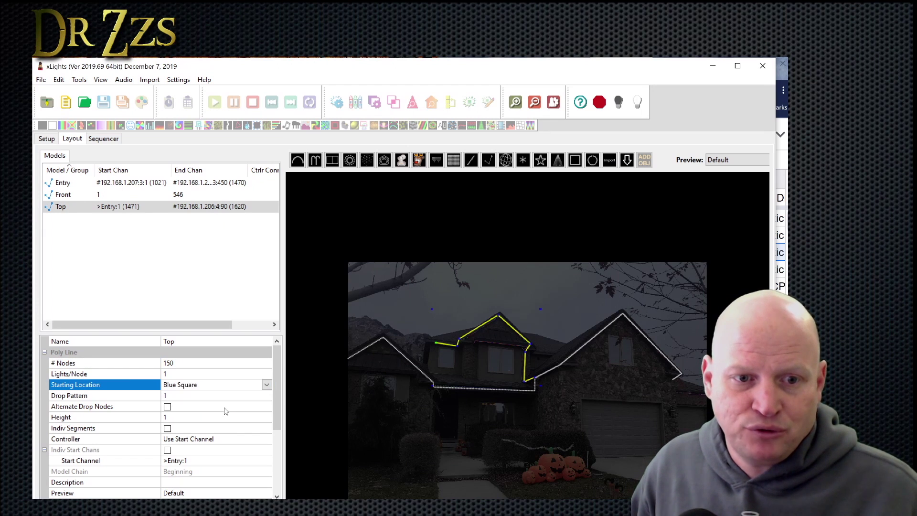
- Offset the Top model's start channel from universe 4 at 192.168.1.206, following the spreadsheet, keeping start channel 1
scroll(274, 409, "down", 1)
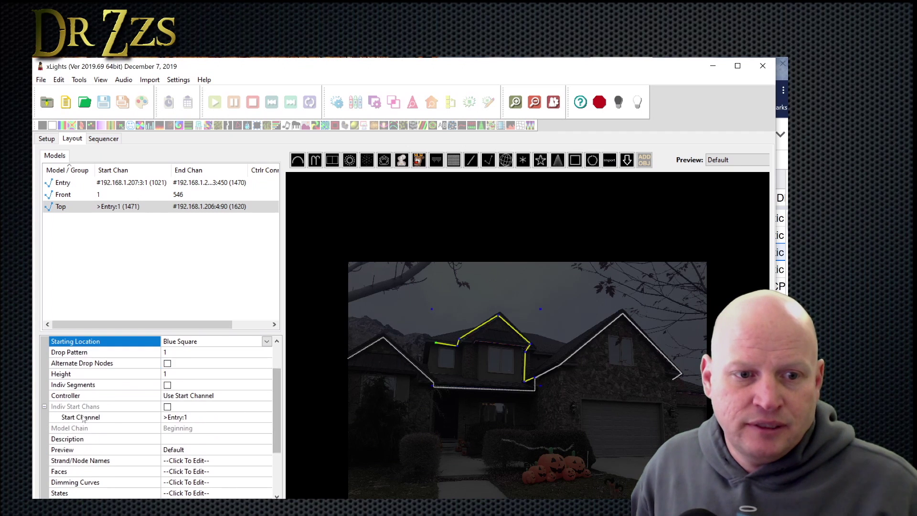
left_click(196, 418)
left_click(266, 417)
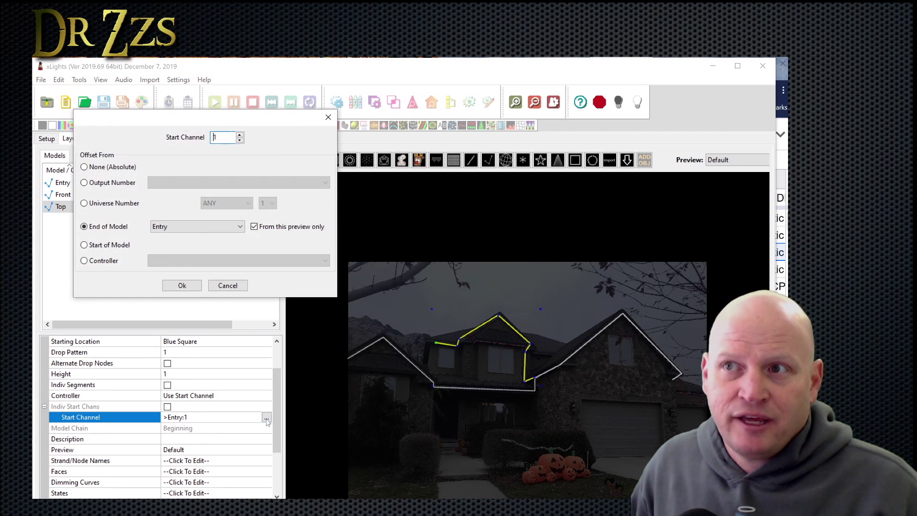
left_click(91, 205)
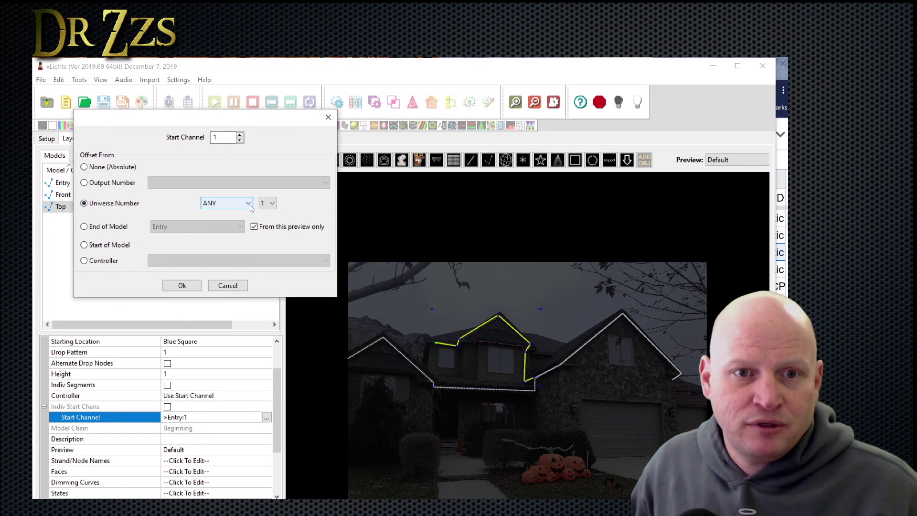
key("alt+Tab")
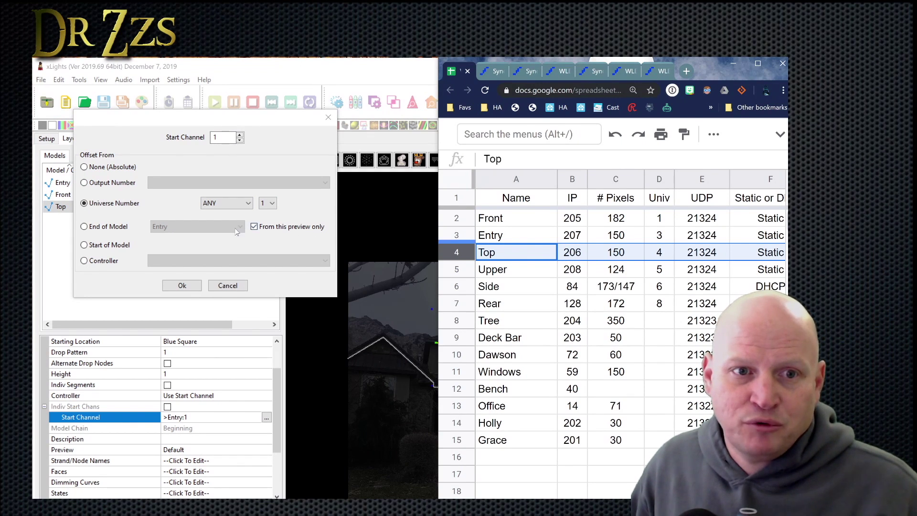
left_click(245, 204)
left_click(237, 239)
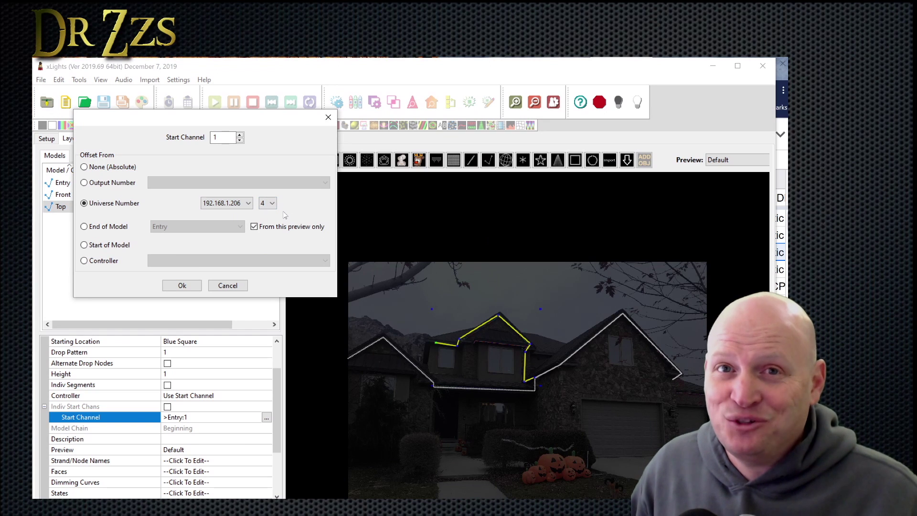
left_click(185, 285)
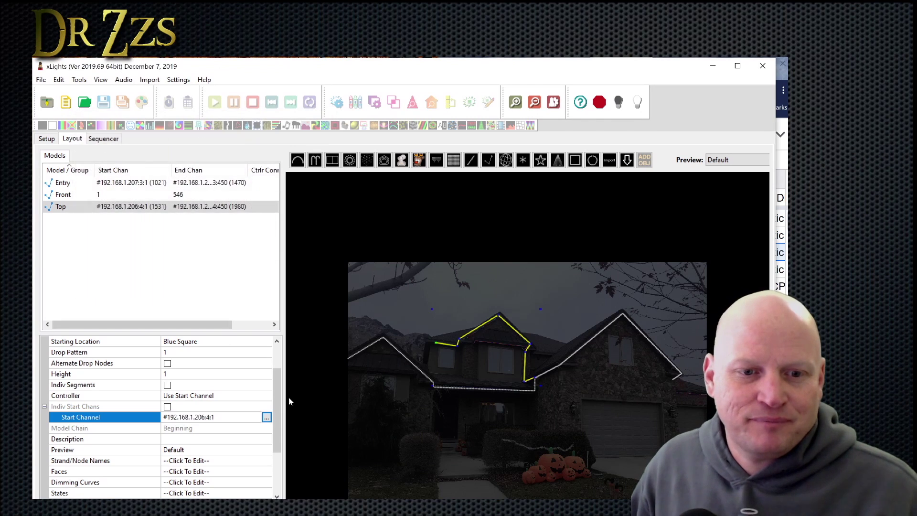
- Draw a poly line along the lower edge of the central gable, just above the upper-storey window
left_click(488, 160)
left_click(460, 357)
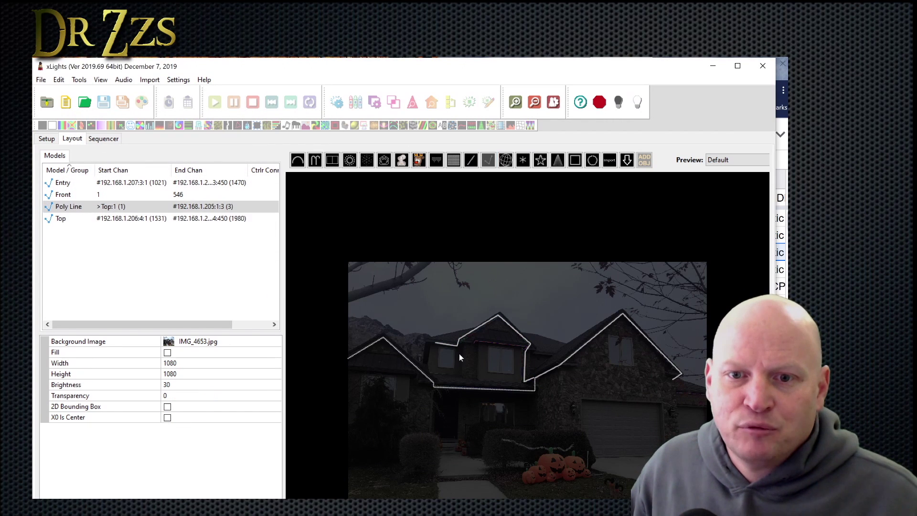
left_click(473, 344)
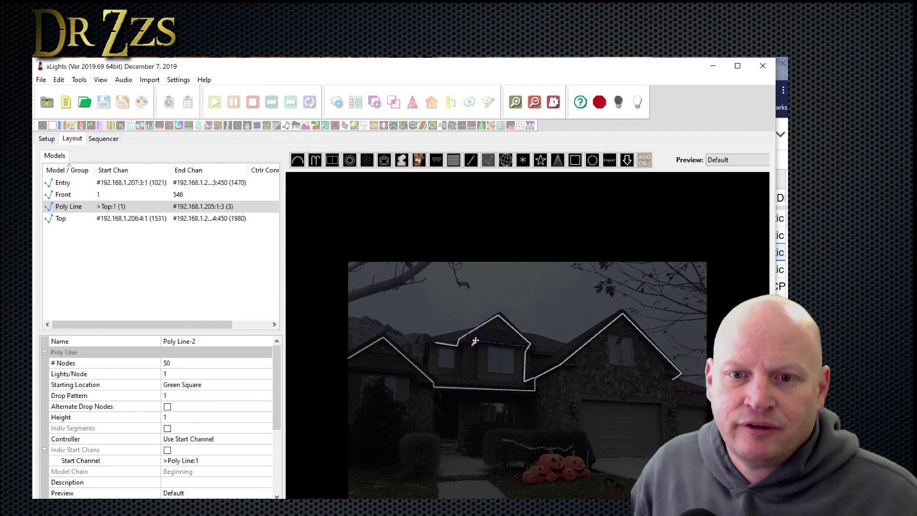
double_click(524, 344)
- Look up the next spreadsheet row and name the poly line under the central gable Upper
key("alt+Tab")
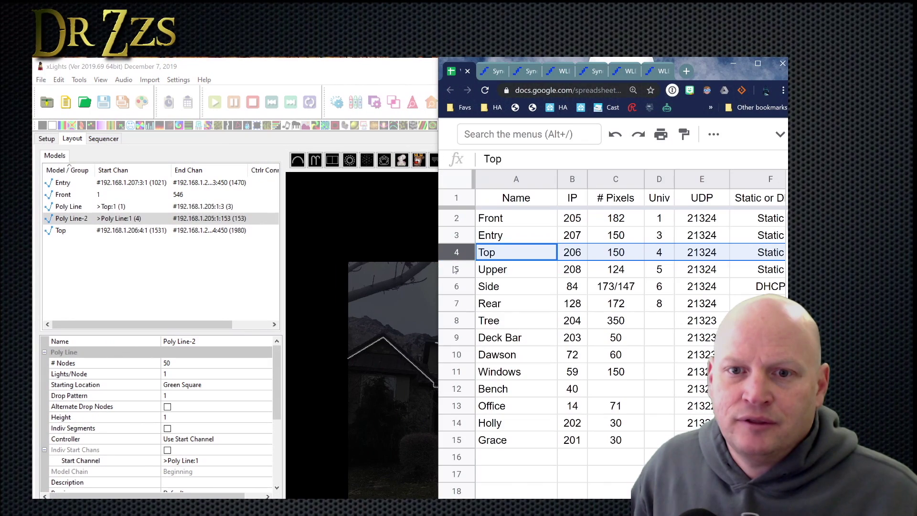
key("Down")
left_click(248, 359)
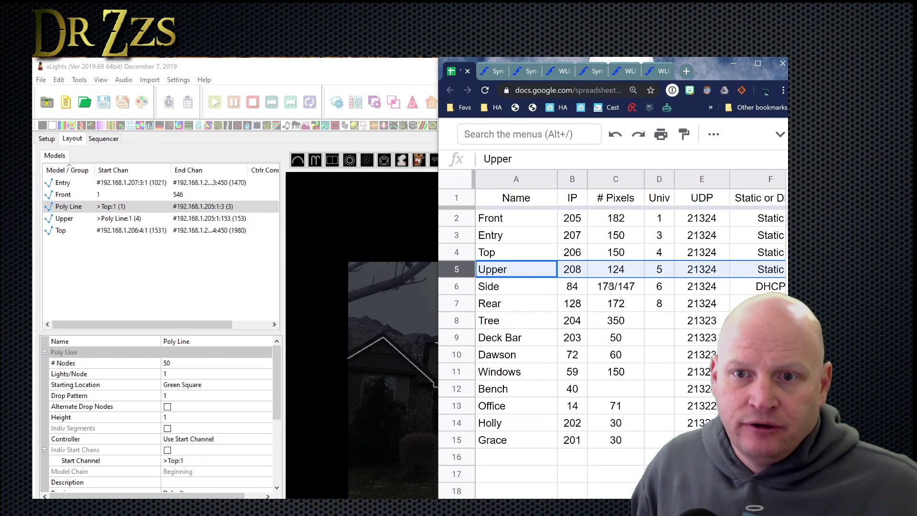
left_click(184, 362)
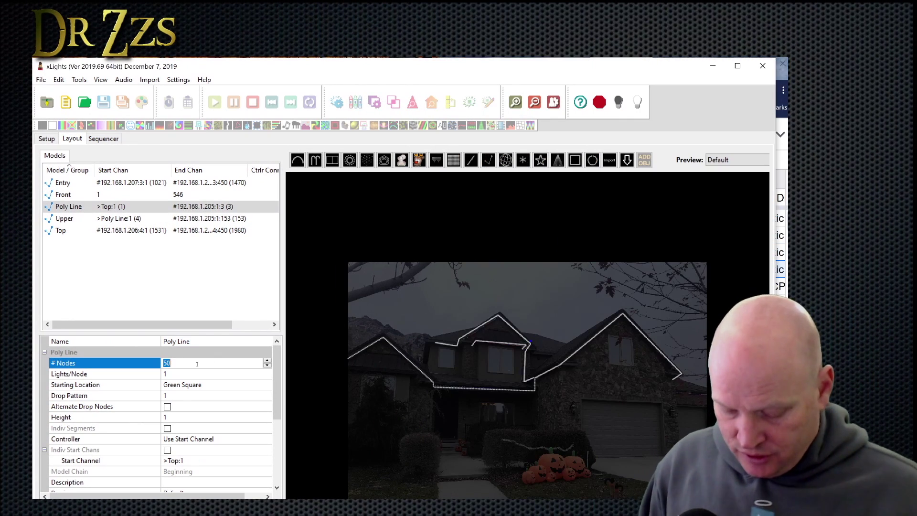
- Select the Upper model on the house photo and set its starting location to Blue Square
left_click(472, 350)
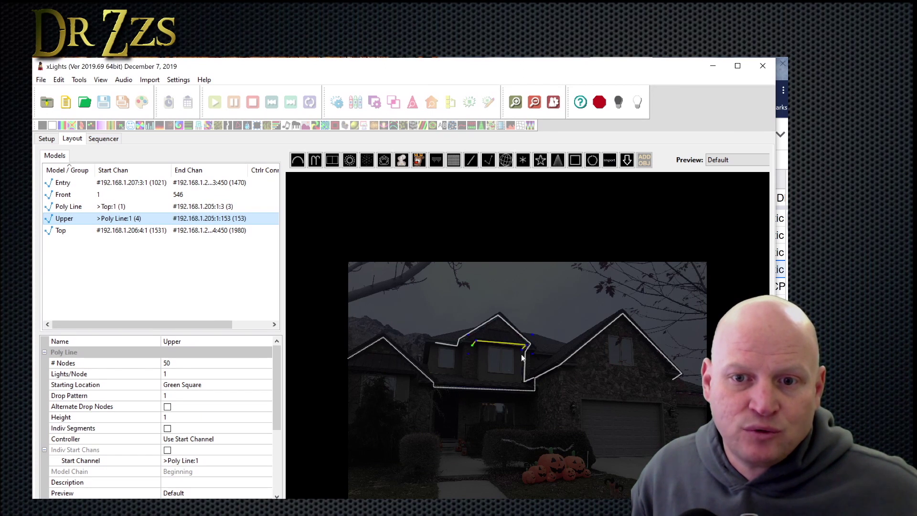
left_click(232, 382)
left_click(267, 384)
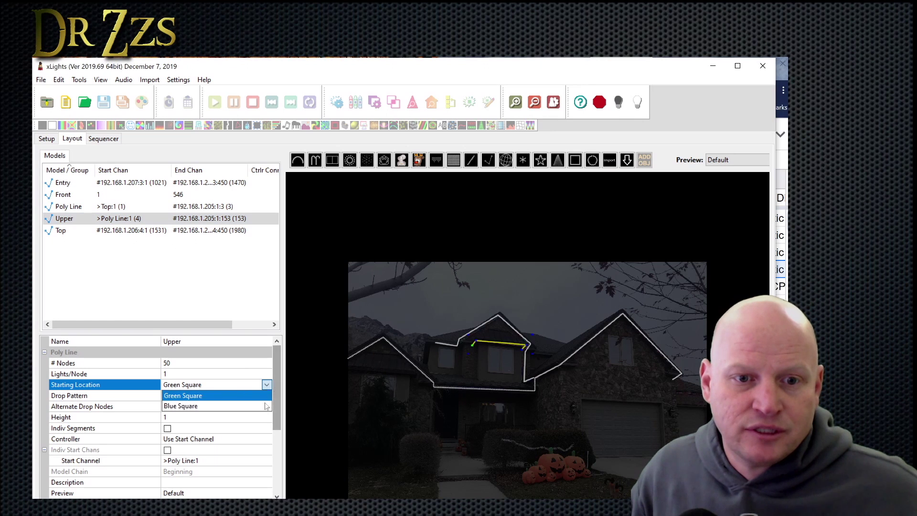
left_click(268, 405)
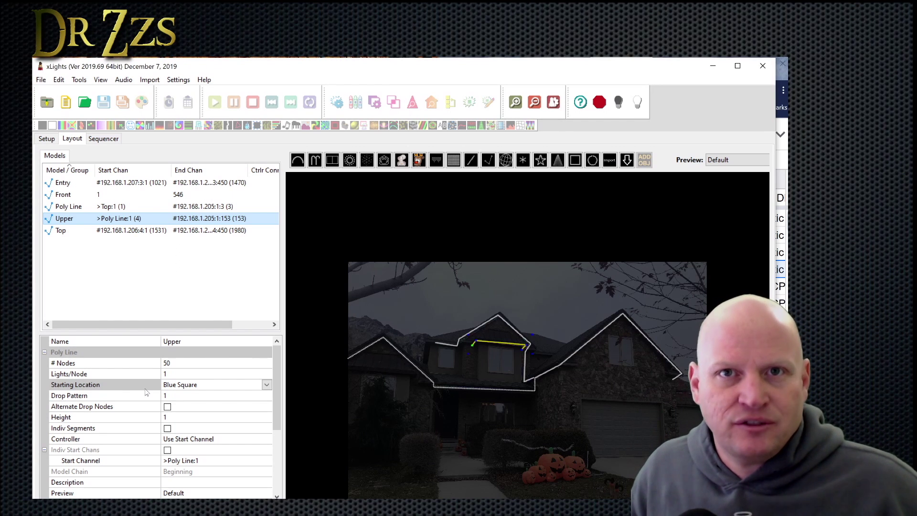
- Offset the Upper model's start channel from universe 5 at 192.168.1.208, following the spreadsheet, keeping start channel 1
scroll(147, 391, "down", 2)
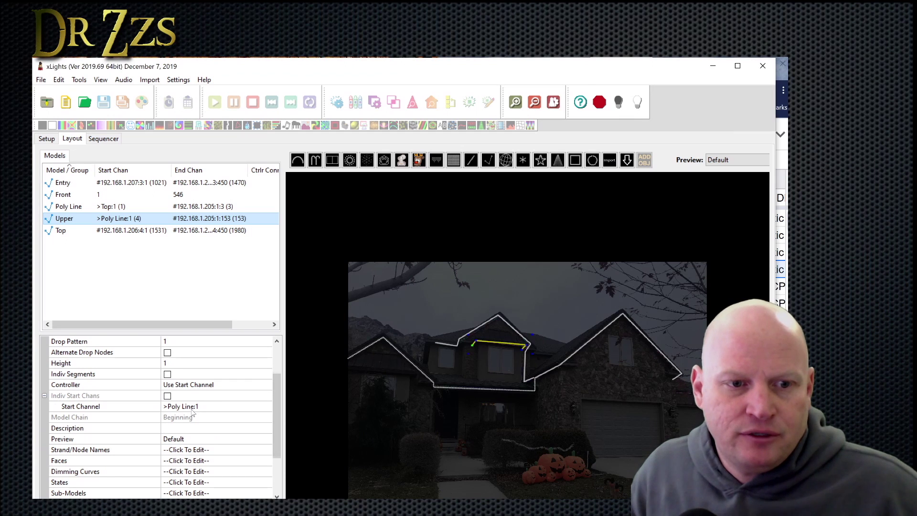
left_click(191, 407)
left_click(267, 406)
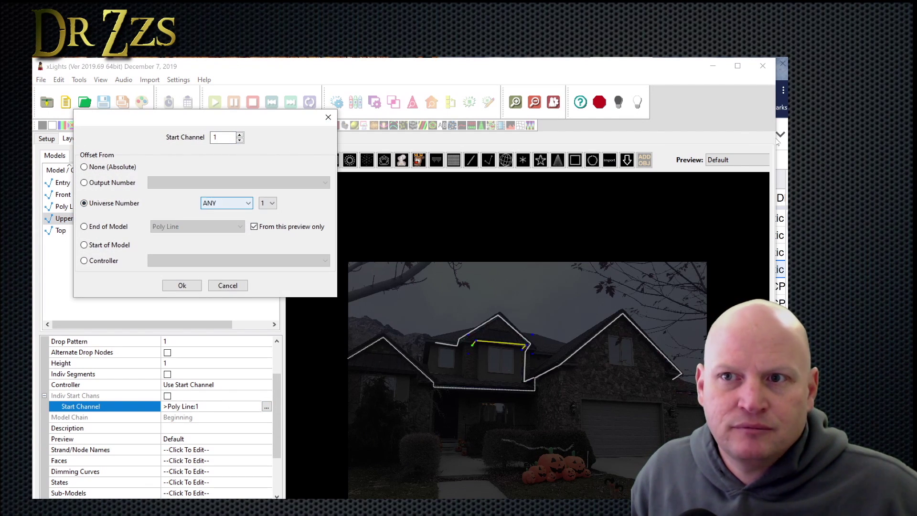
key("alt+Tab")
key("alt+Tab")
key("alt+Down")
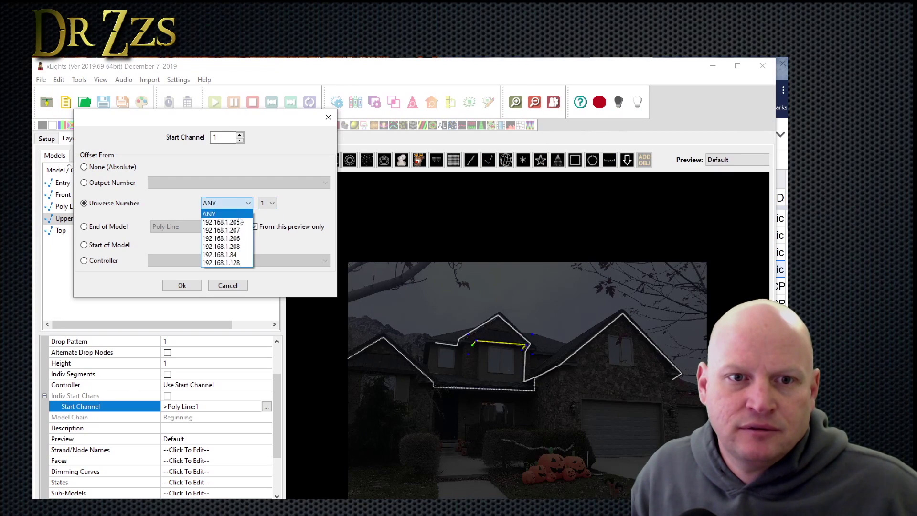
key("Down")
key("Down")
key("Down")
key("Down")
key("Return")
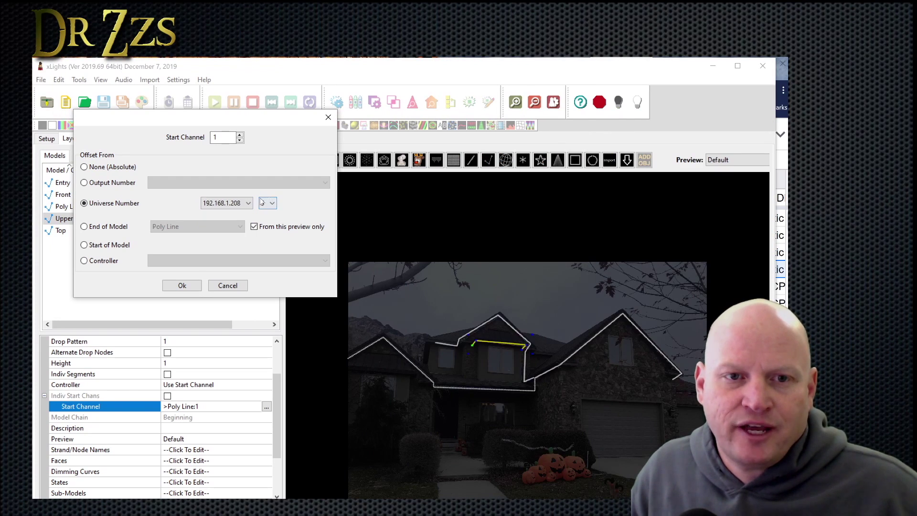
left_click(182, 285)
- Draw a poly line from the garage's outer eave to just past the photo's edge, and on up to the photo's upper corner
key("alt+Tab")
left_click(324, 72)
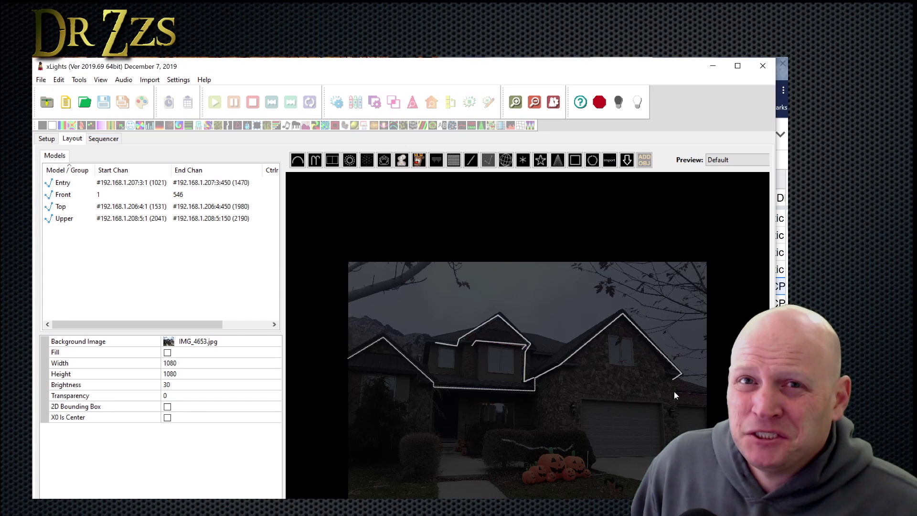
left_click(674, 392)
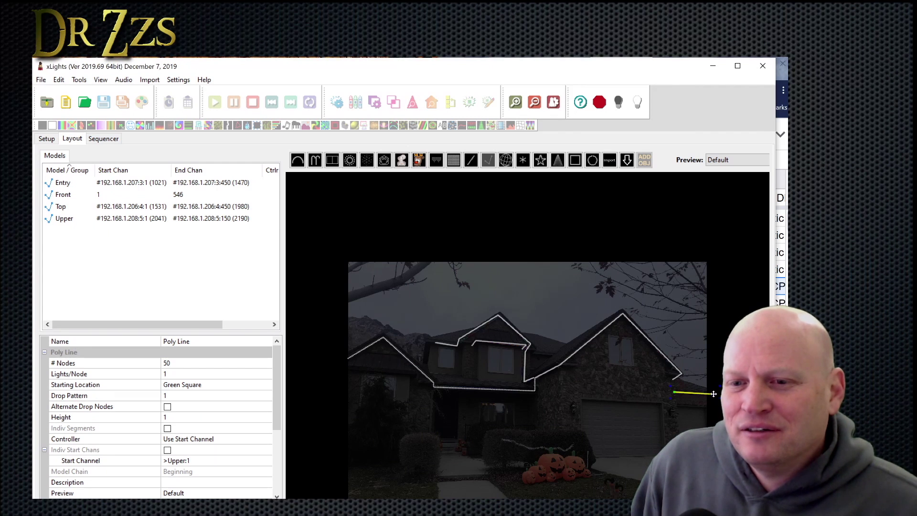
left_click(712, 393)
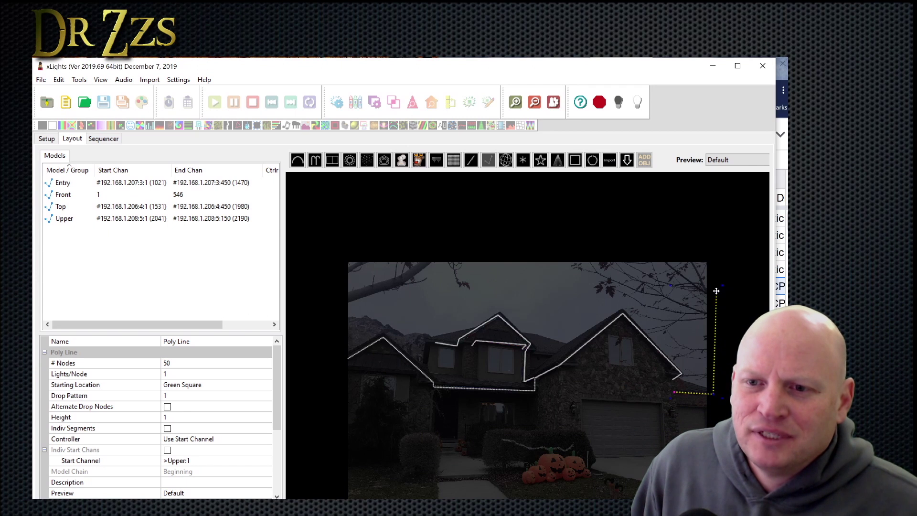
double_click(710, 280)
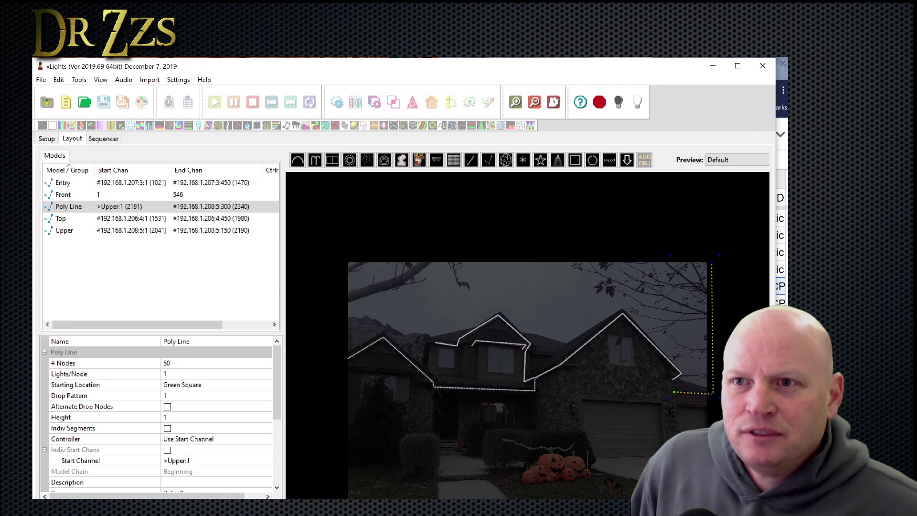
- Look up the next spreadsheet row, name the new poly line Side and set its number of nodes to 173
key("alt+Tab")
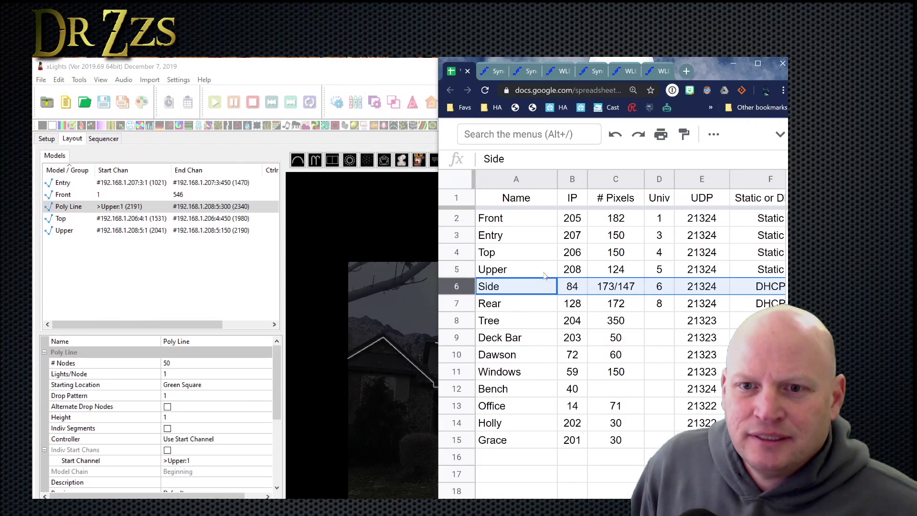
left_click(193, 343)
type("Side")
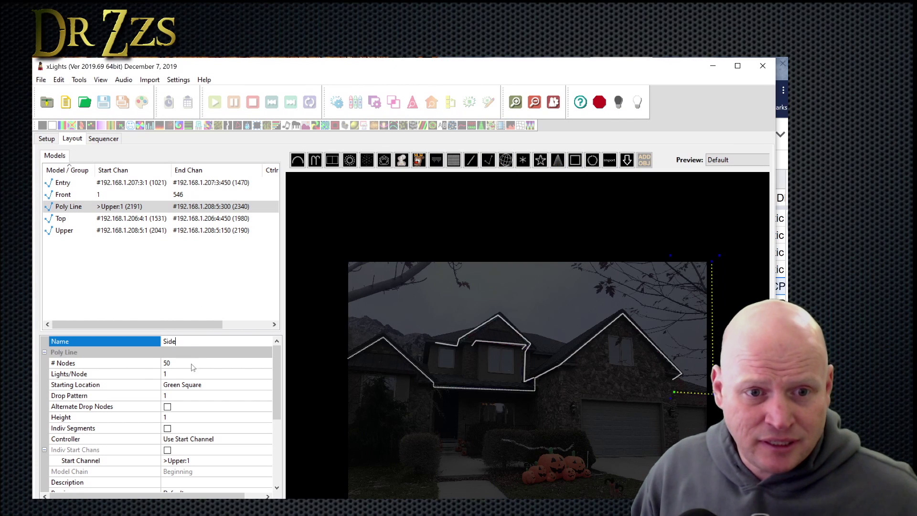
key("Tab")
key("alt+Tab")
key("alt+Tab")
type("1")
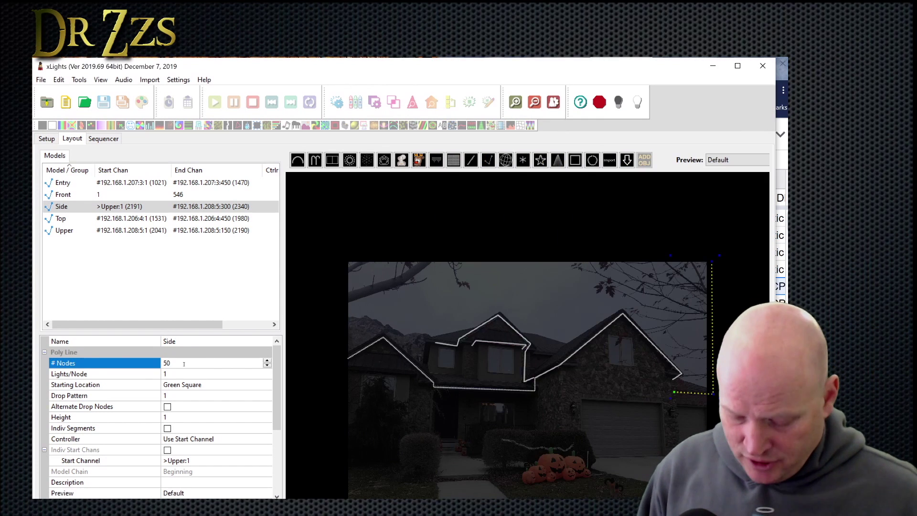
type("73")
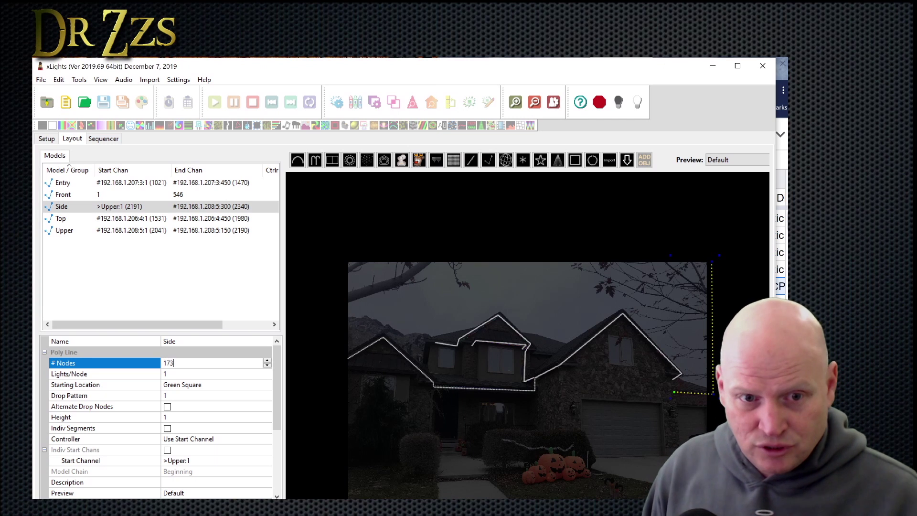
- Set the Side model's starting location to Blue Square
left_click(214, 385)
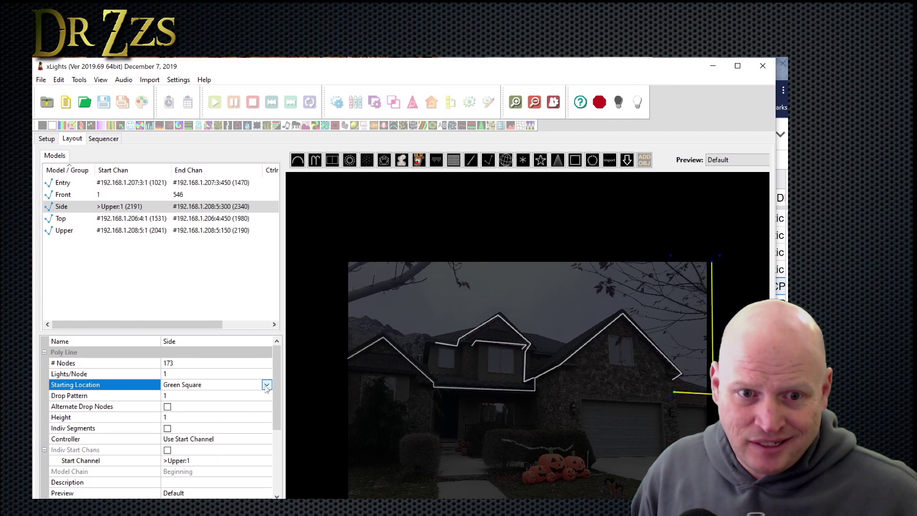
left_click(266, 384)
left_click(191, 406)
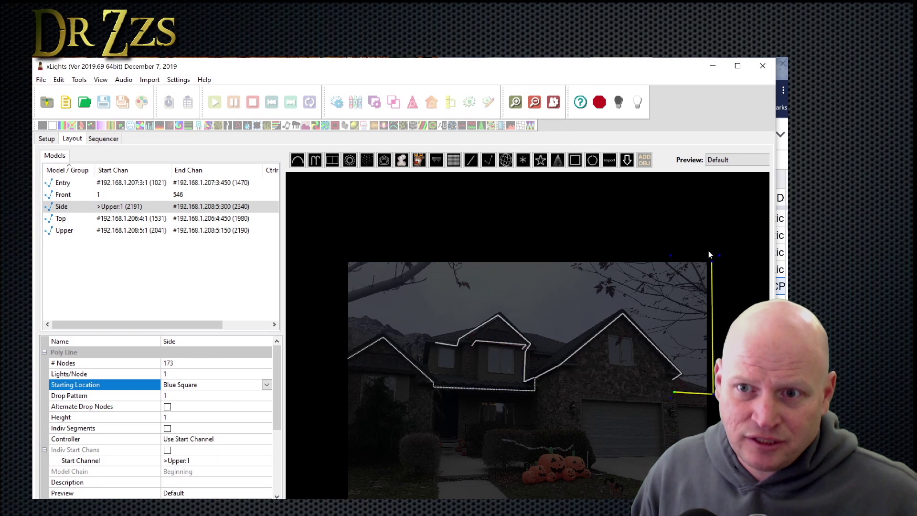
- Offset the Side model's start channel from universe 6 at 192.168.1.84, keeping start channel 1
scroll(131, 411, "down", 2)
left_click(120, 417)
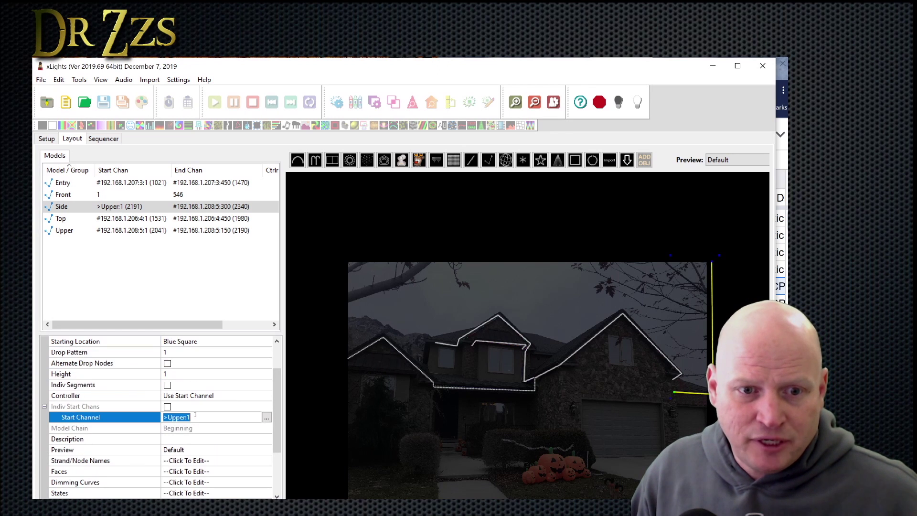
left_click(266, 417)
left_click(84, 203)
left_click(226, 203)
left_click(243, 254)
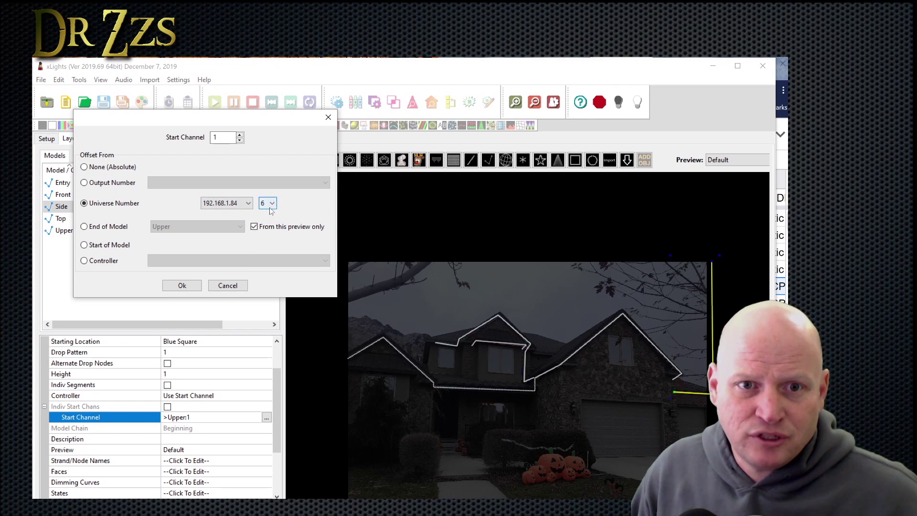
key("Return")
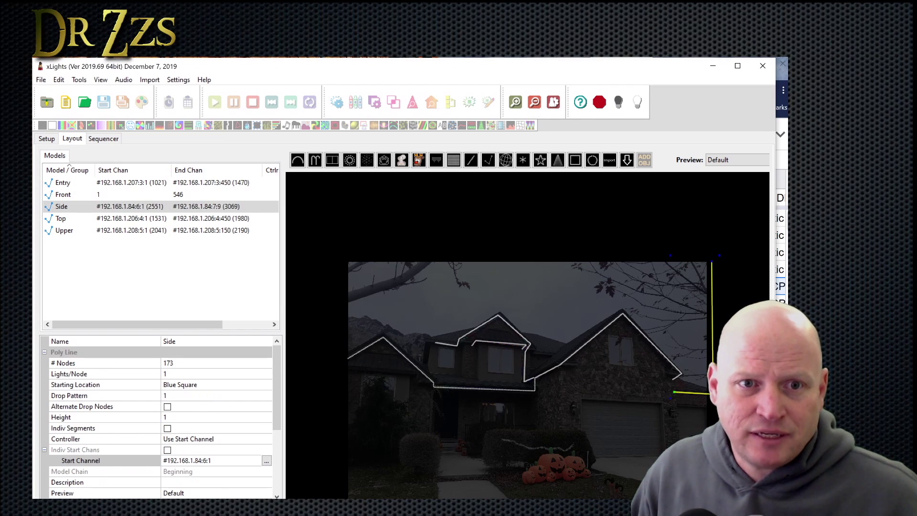
- Draw a horizontal single line along the upper edge of the house photo and name it Rear, following the spreadsheet
left_click(321, 440)
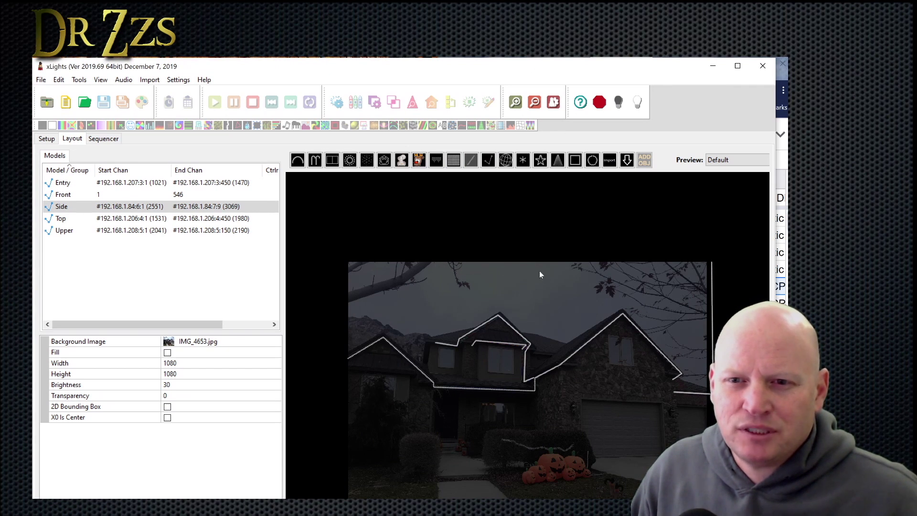
left_click_drag(448, 260, 660, 261)
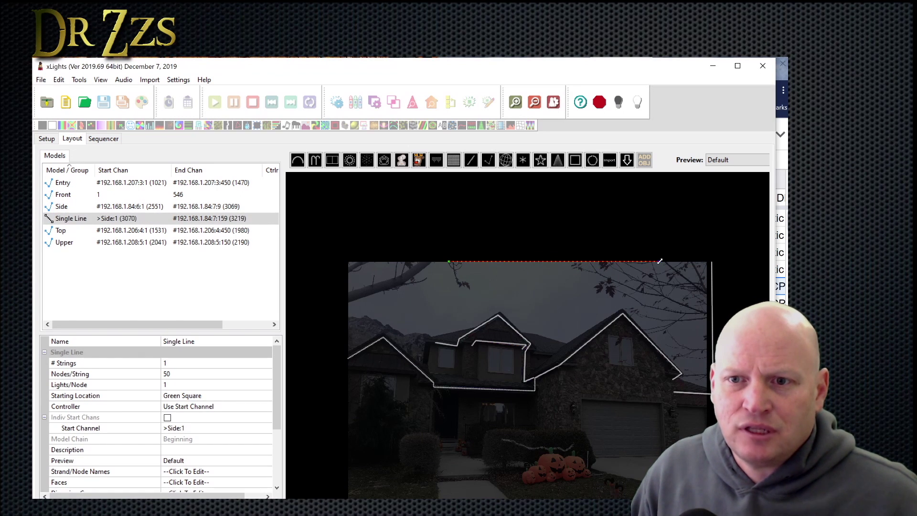
key("alt+Tab")
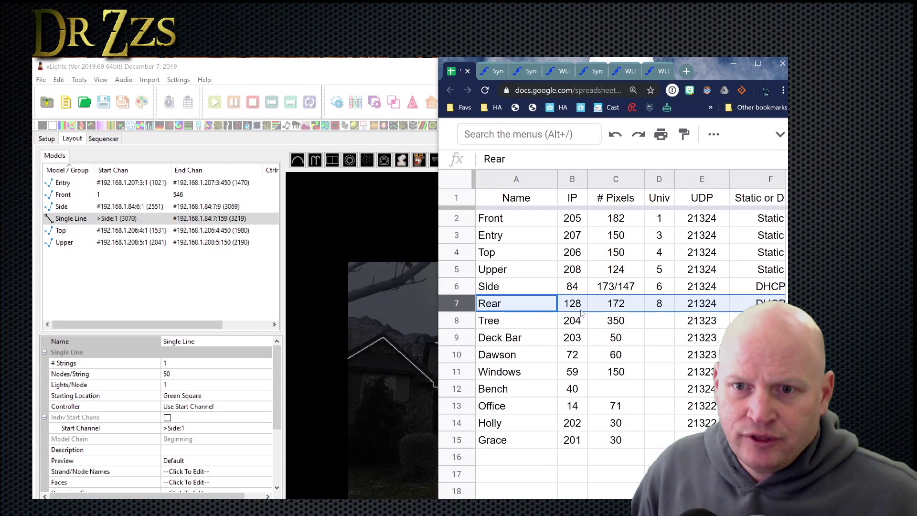
left_click_drag(206, 342, 161, 341)
type("Rear")
- Set the Rear model to 172 nodes per string, following the spreadsheet, with its starting location at Blue Square
key("alt+Tab")
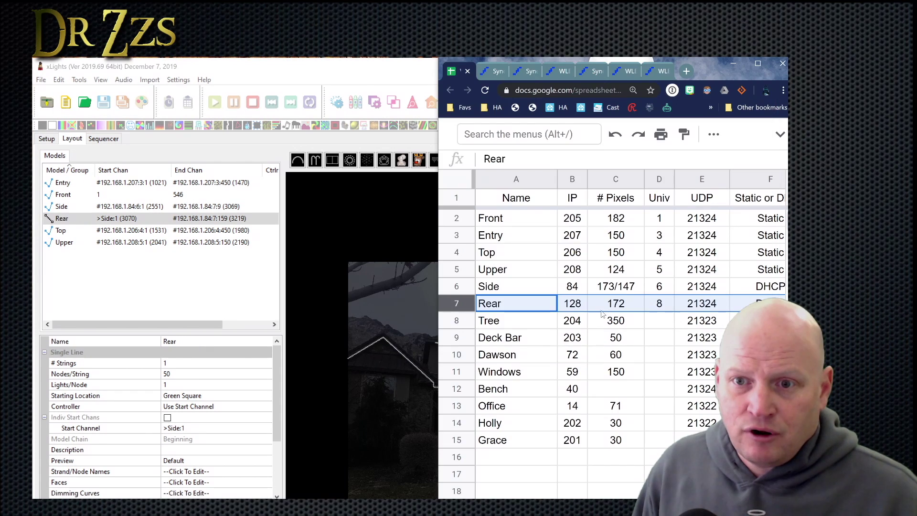
left_click(178, 372)
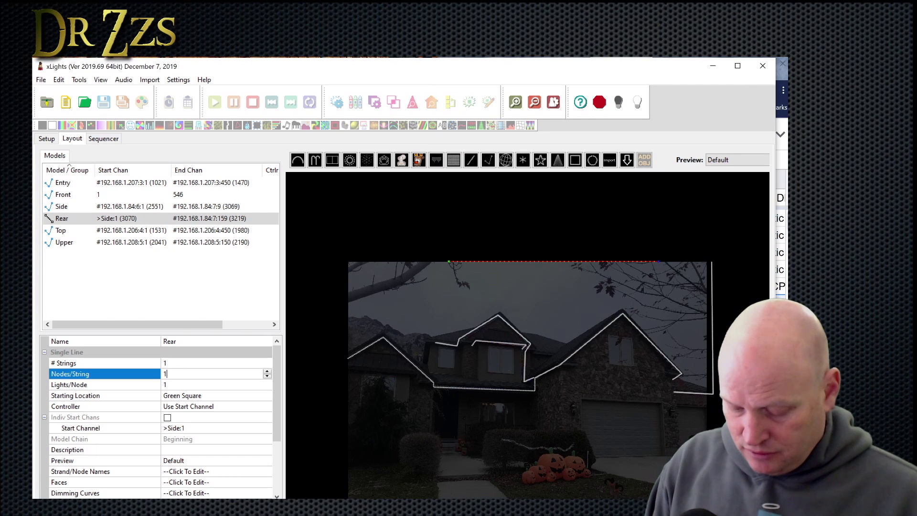
type("172")
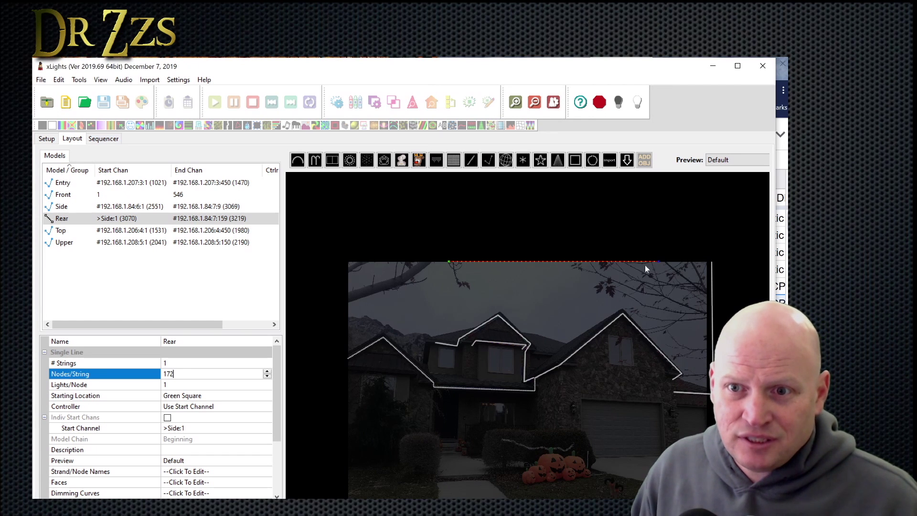
left_click(251, 397)
left_click(269, 395)
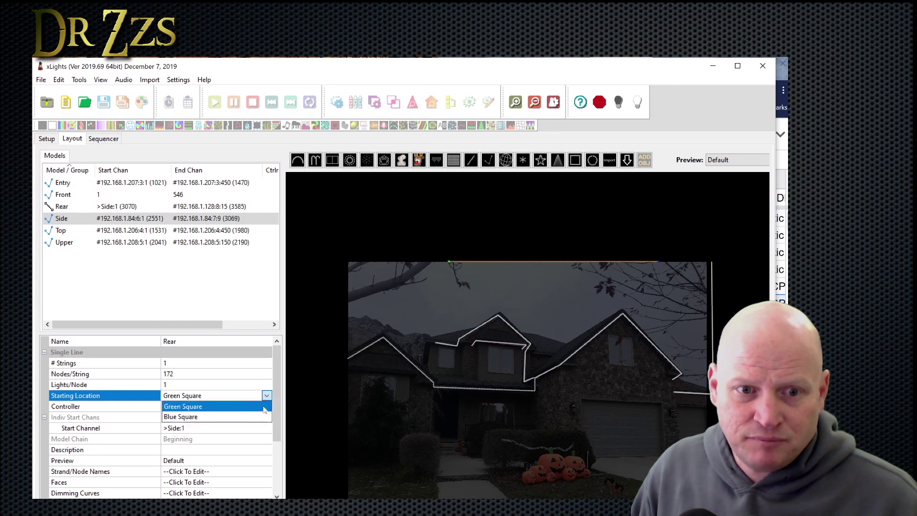
left_click(191, 416)
- Offset the Rear model's start channel from universe 8 at 192.168.1.128, keeping start channel 1
left_click(270, 428)
left_click(266, 428)
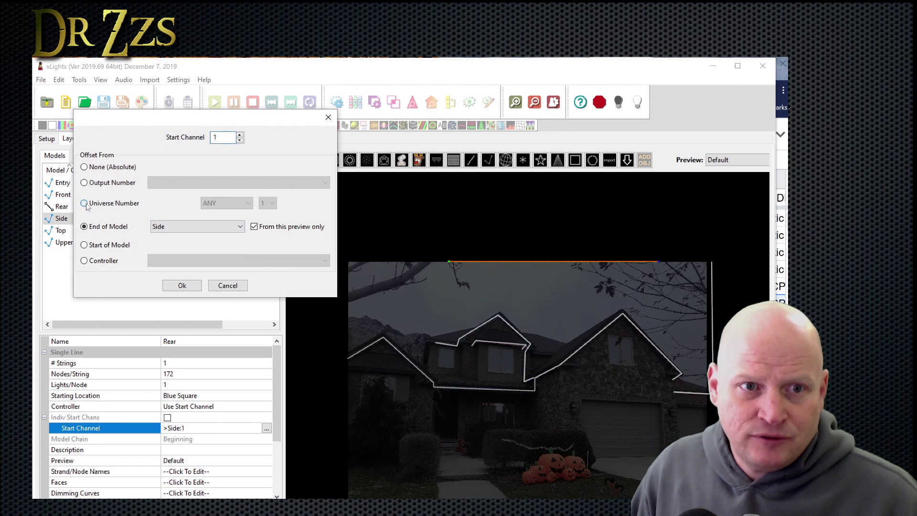
left_click(84, 203)
left_click(238, 203)
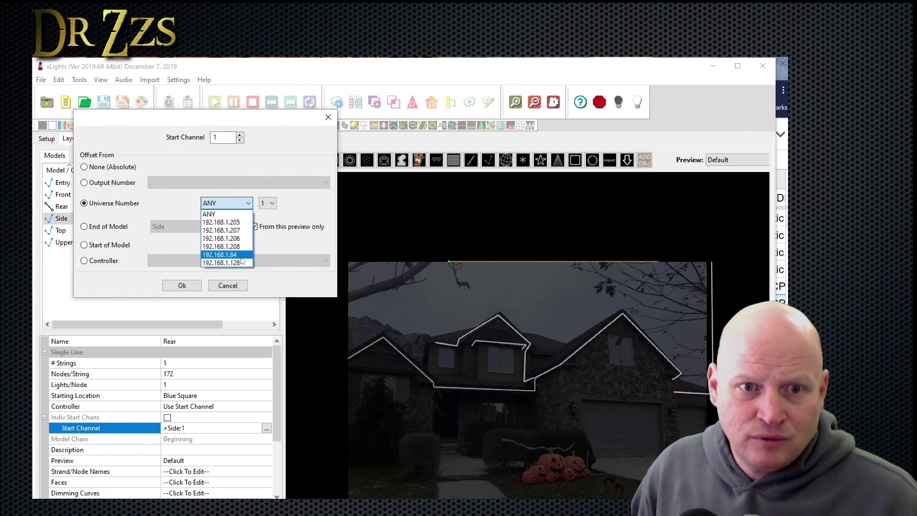
left_click(246, 257)
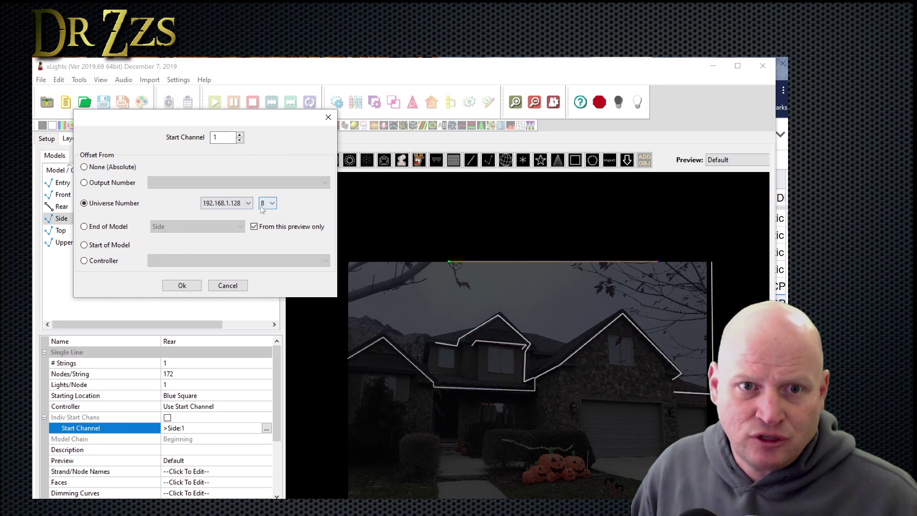
left_click(182, 285)
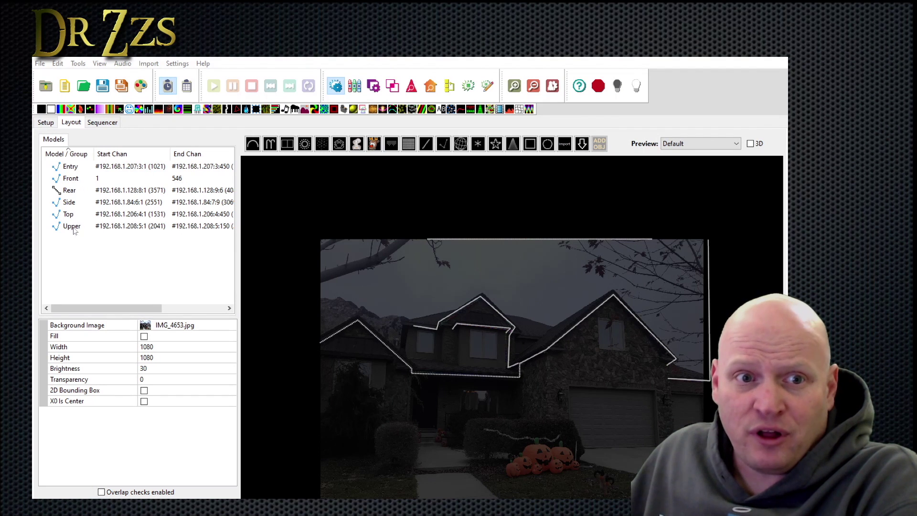
- Add a new model group named ALL
right_click(155, 253)
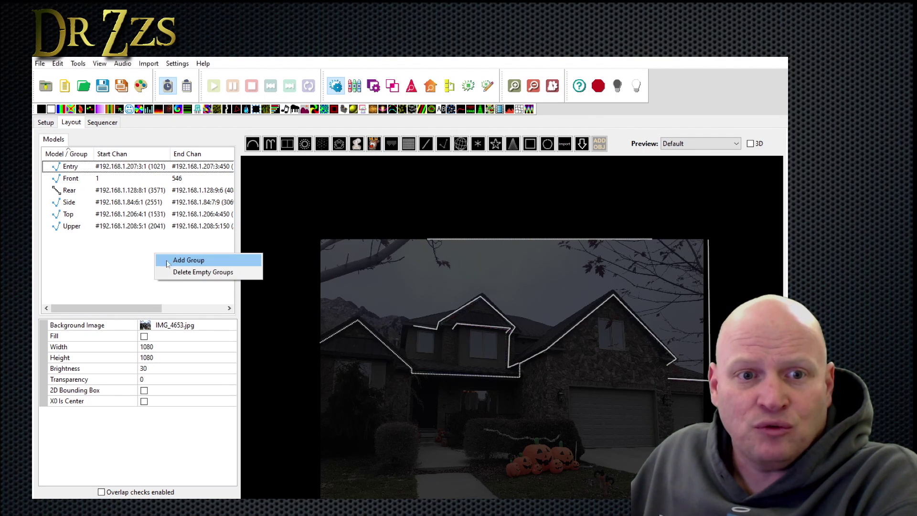
left_click(180, 262)
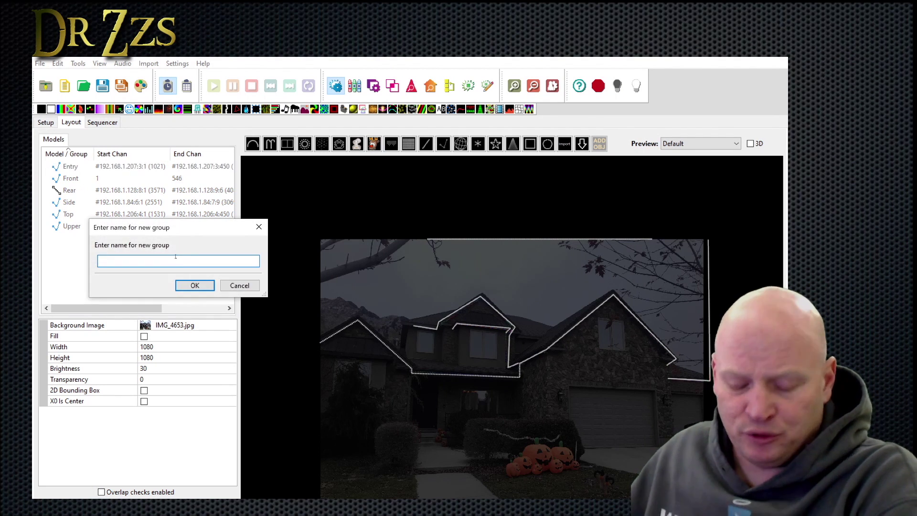
type("A")
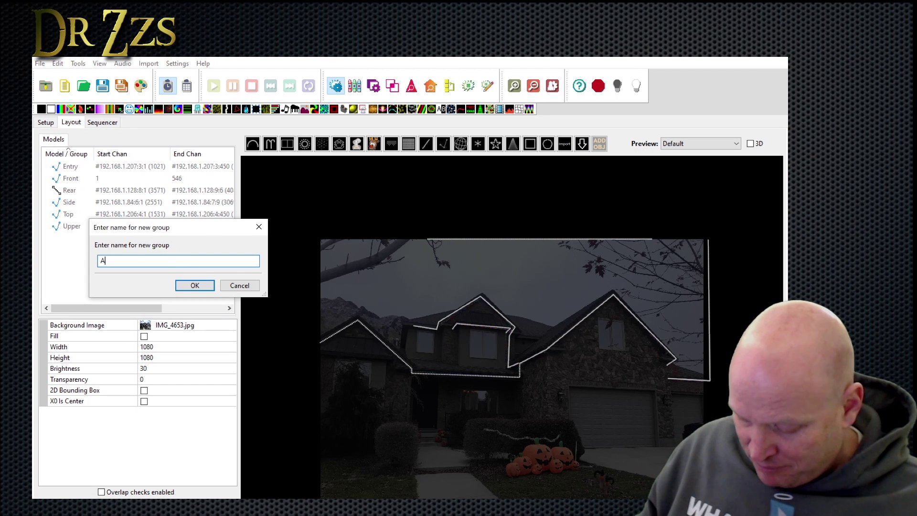
type("LL")
left_click(195, 285)
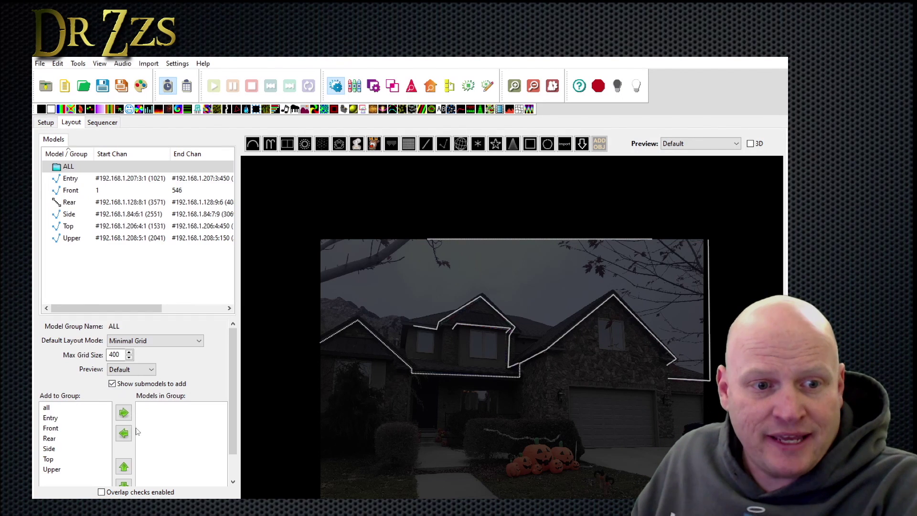
- Add the Entry, Front, Rear, Side, Top and Upper models to the ALL group
left_click(58, 419)
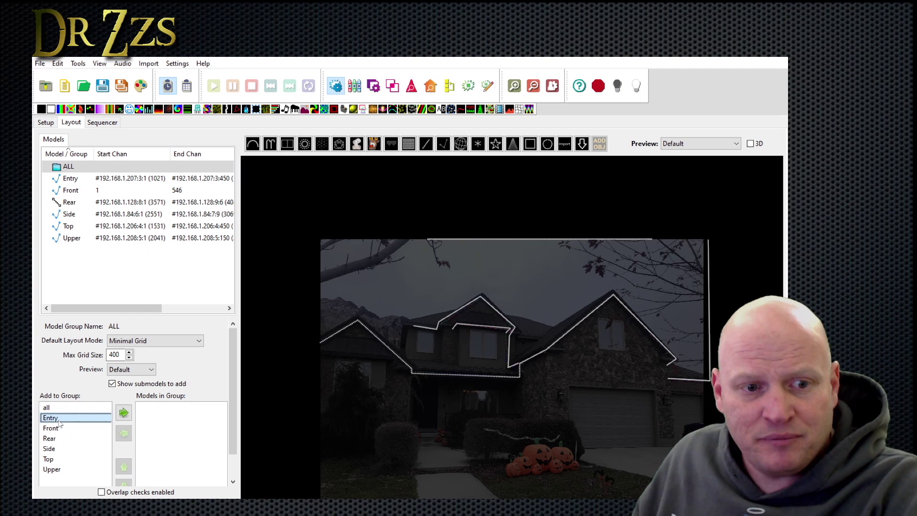
left_click(66, 471, "shift")
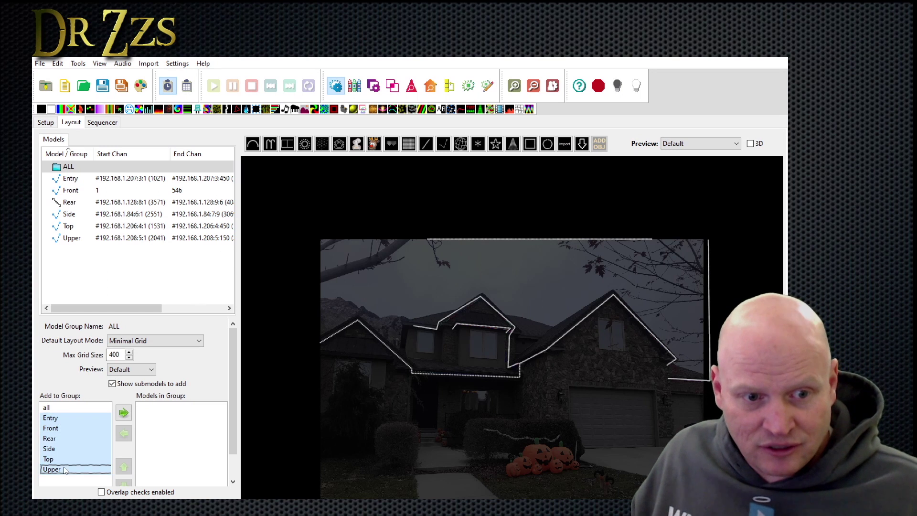
left_click(124, 413)
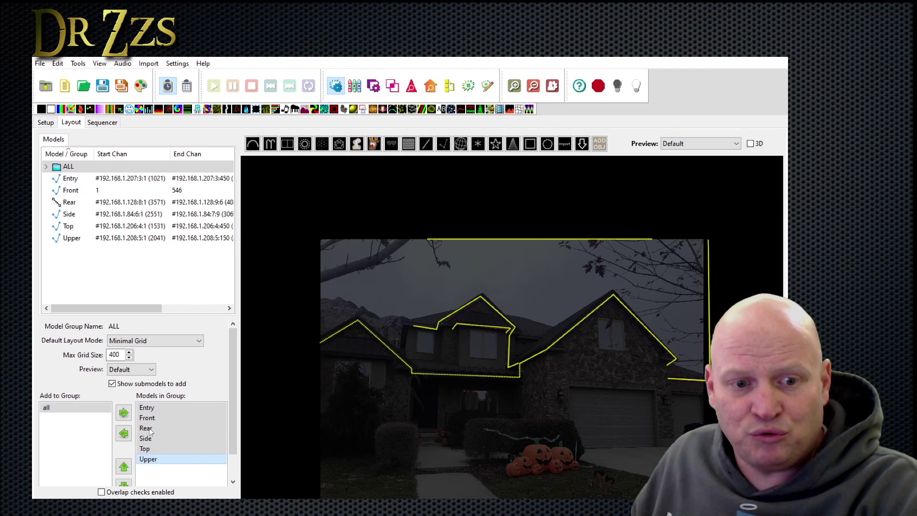
- Check which models the ALL group contains
left_click(47, 166)
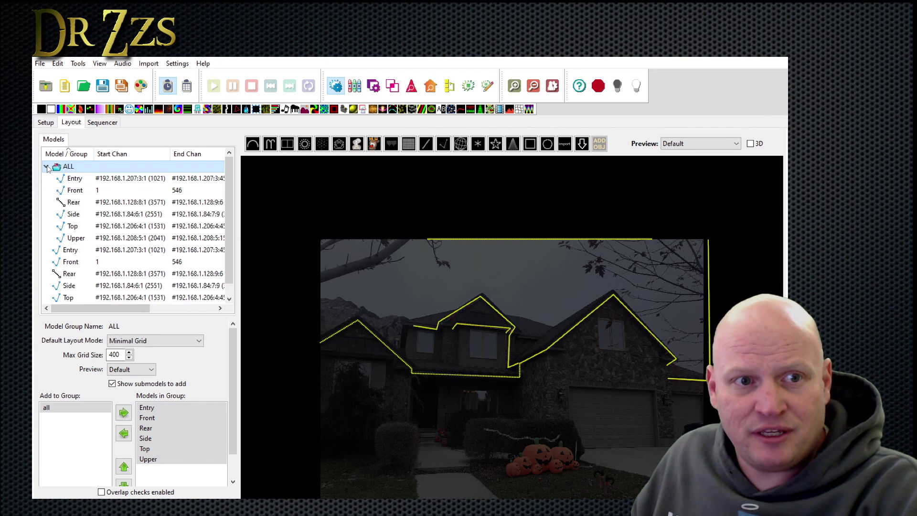
left_click(46, 166)
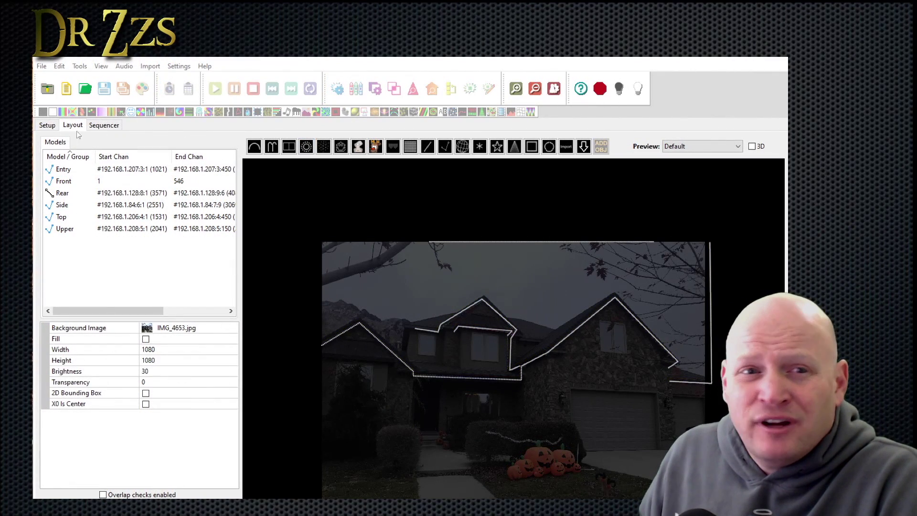
- Create a 20fps (50ms) musical sequence from University_of_Michigan_Fight_Song-The_Victors.mp3 using the All Models view and Quick Start
left_click(108, 127)
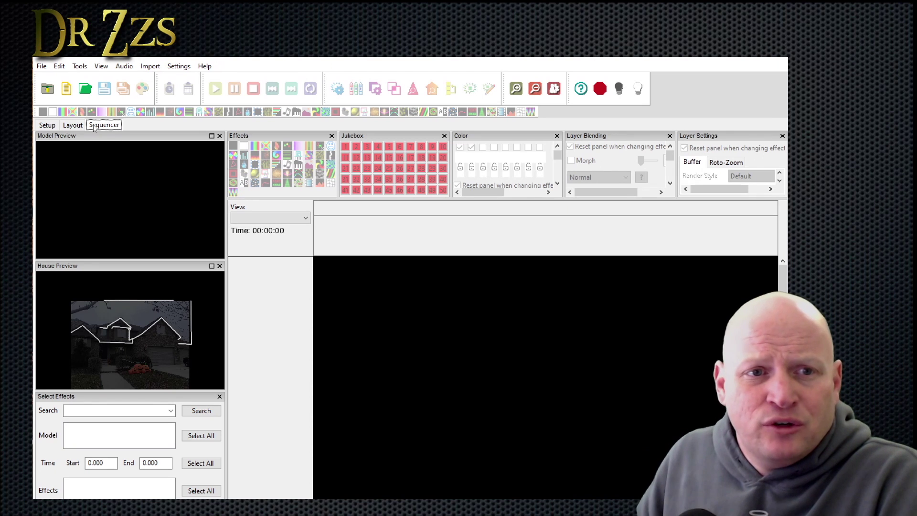
left_click(67, 91)
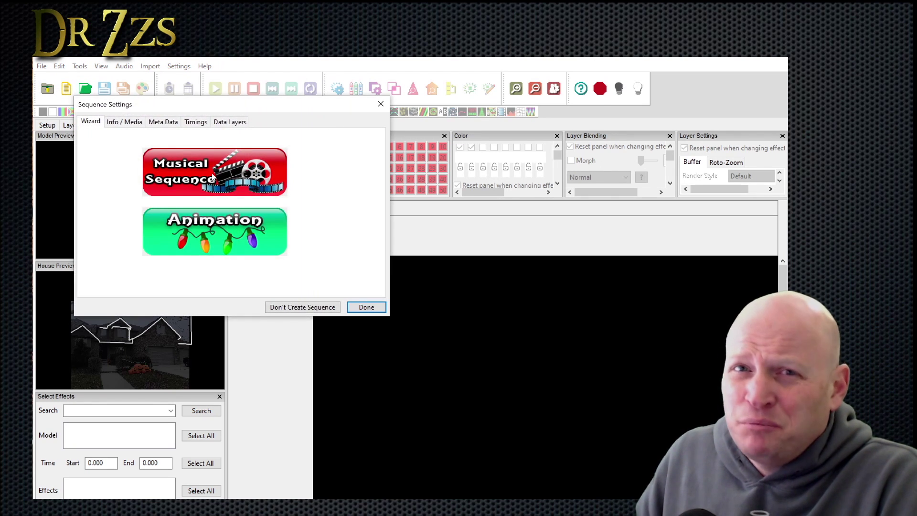
left_click(245, 177)
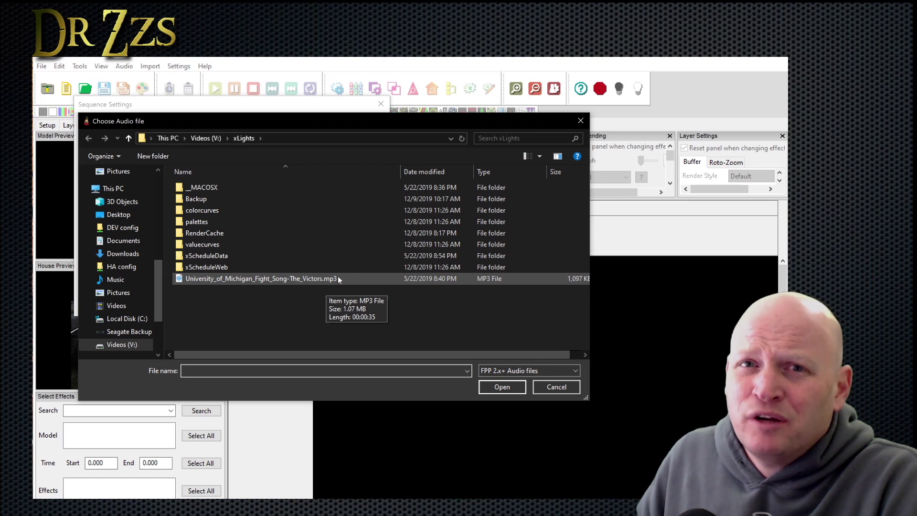
left_click(357, 278)
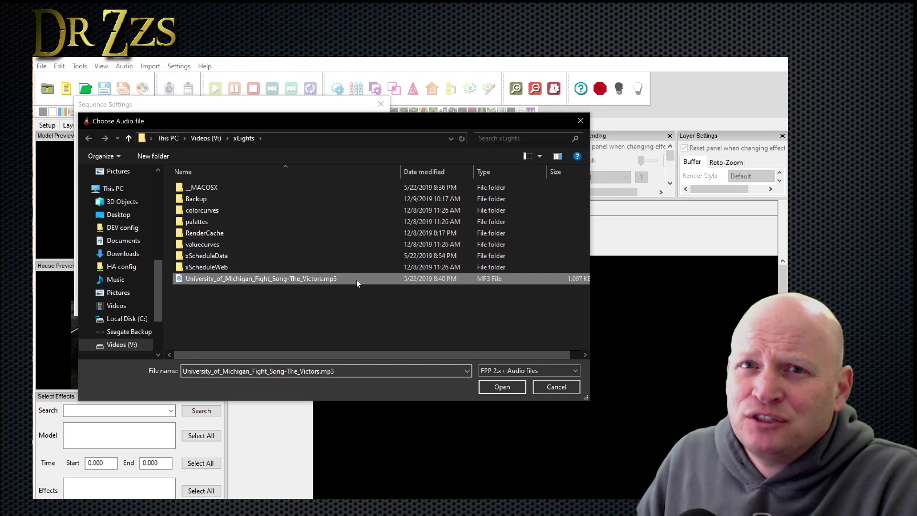
left_click(499, 389)
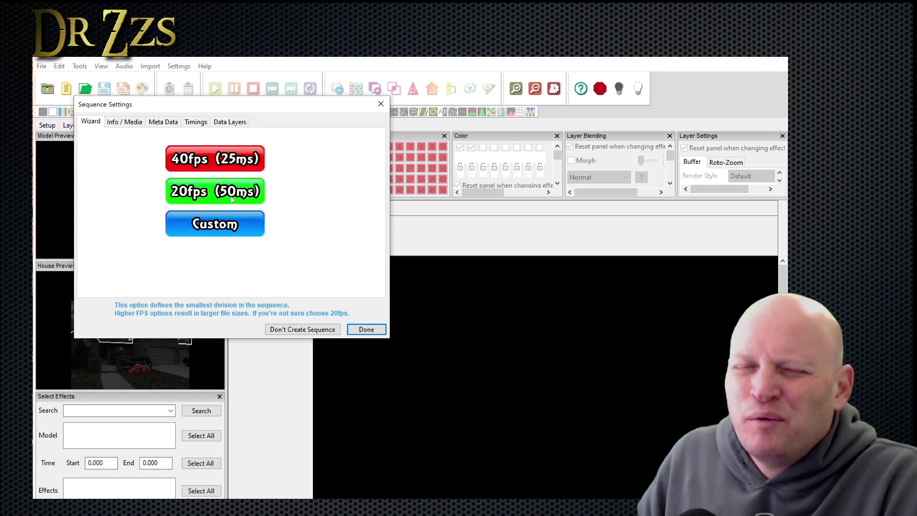
left_click(218, 200)
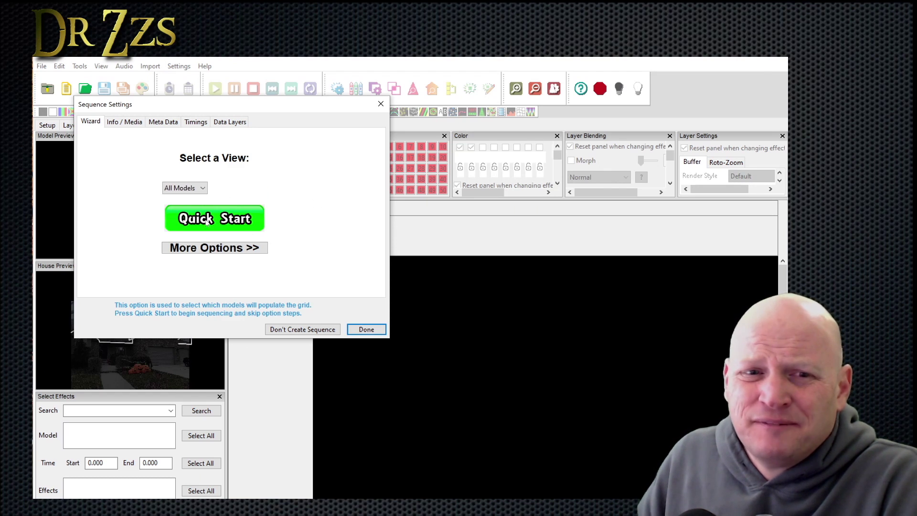
left_click(210, 219)
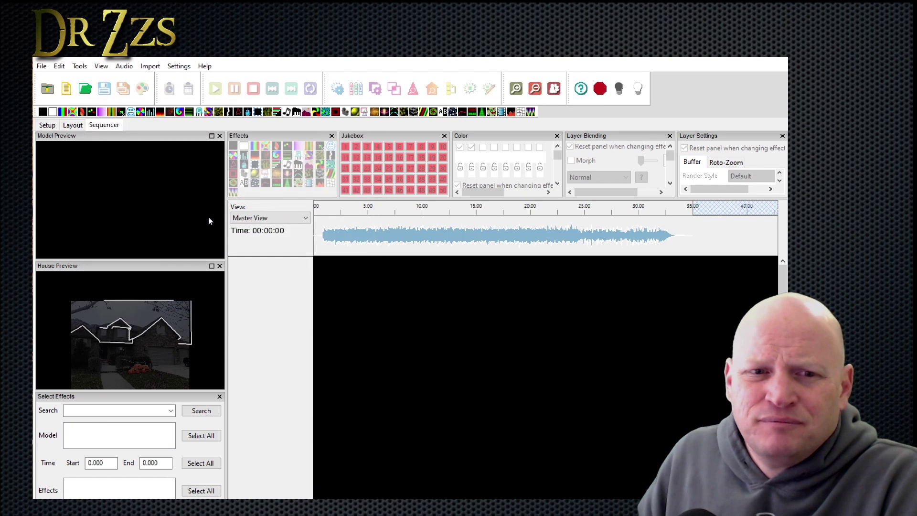
- Go through the model and group rows of the new sequence, from Front to Rear and the all group
left_click(264, 286)
left_click(264, 297)
left_click(263, 310)
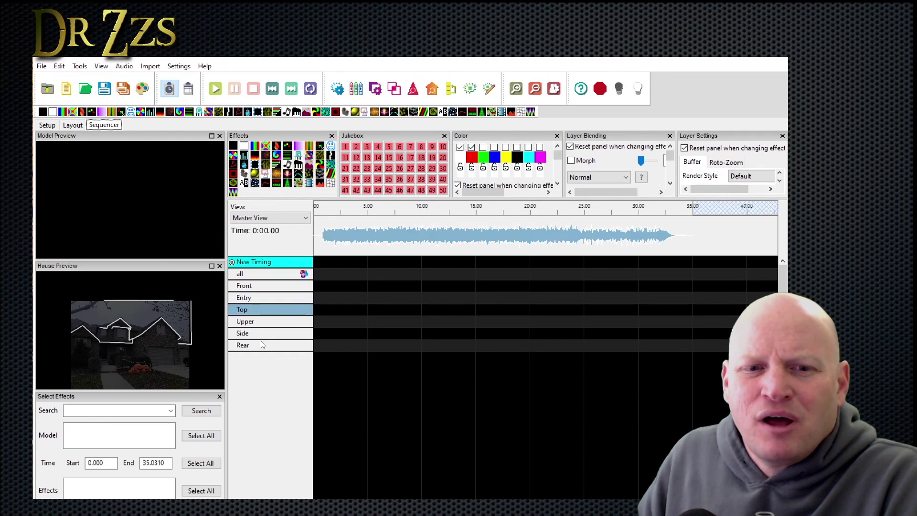
left_click(264, 344)
left_click(253, 274)
left_click(263, 286)
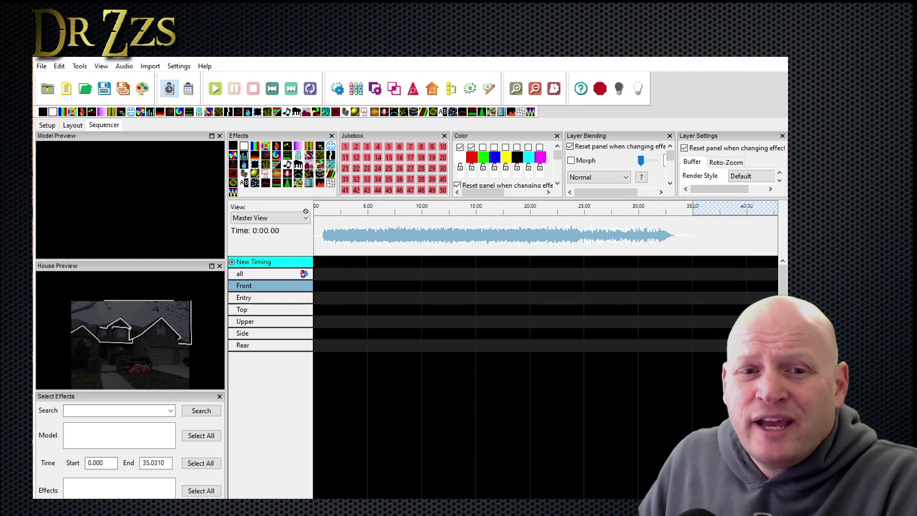
- Place effects on the Front, Entry, Top, Side and Rear rows, stretching the Front effect across about 1 to 5 seconds
left_click_drag(319, 165, 364, 285)
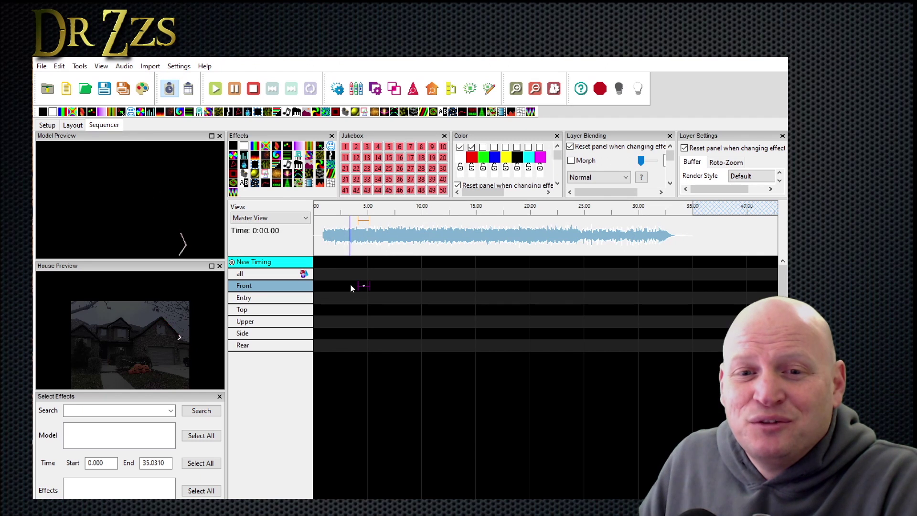
left_click_drag(358, 285, 322, 285)
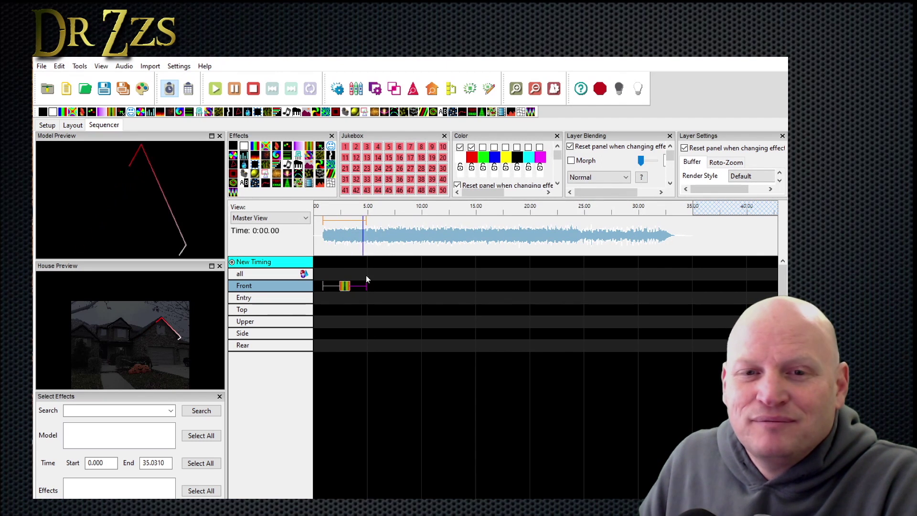
left_click_drag(309, 163, 408, 315)
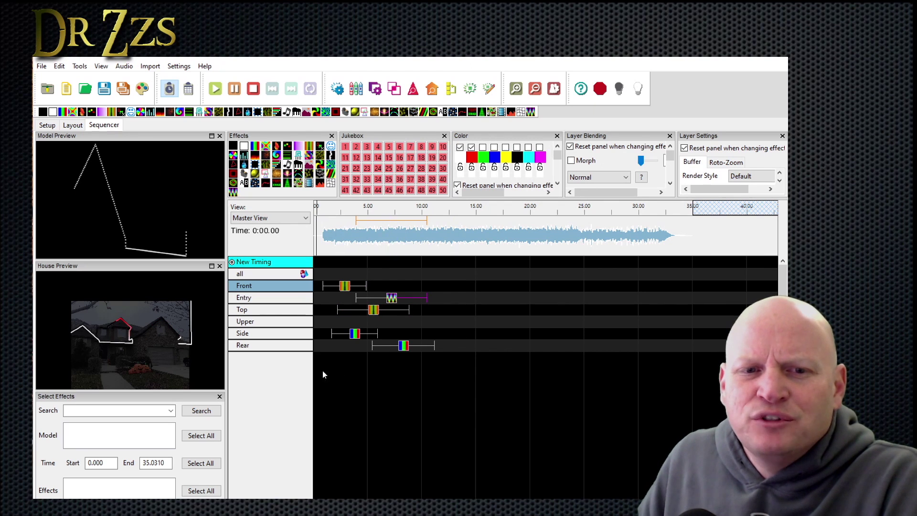
- Render the whole sequence and play it back to preview the effects on the house
left_click(143, 89)
left_click(215, 92)
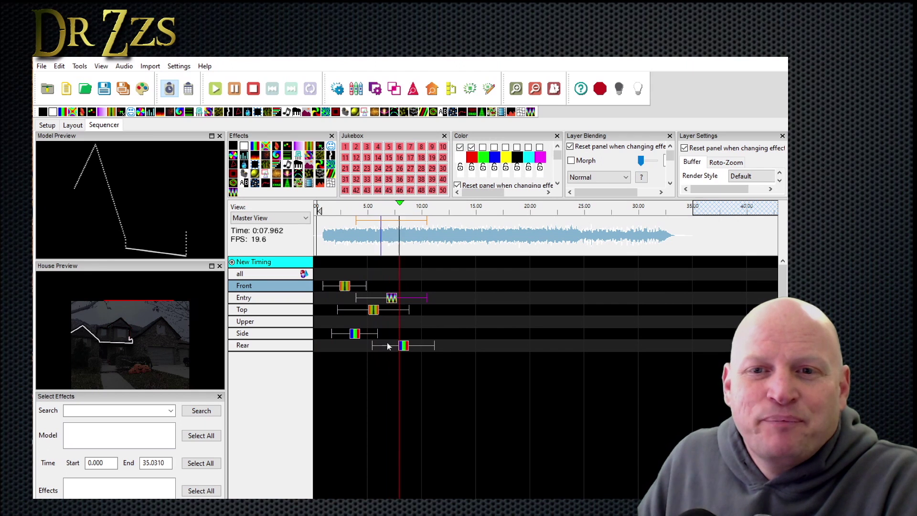
- Change the Front effect's colors to white and yellow, and the Top and Rear effects' colors to blue and yellow
left_click(323, 286)
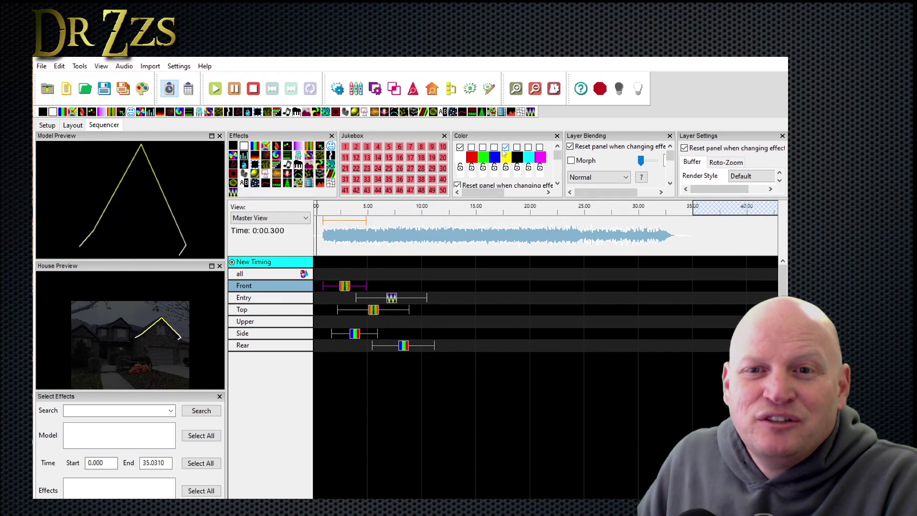
left_click(370, 298)
left_click(371, 308)
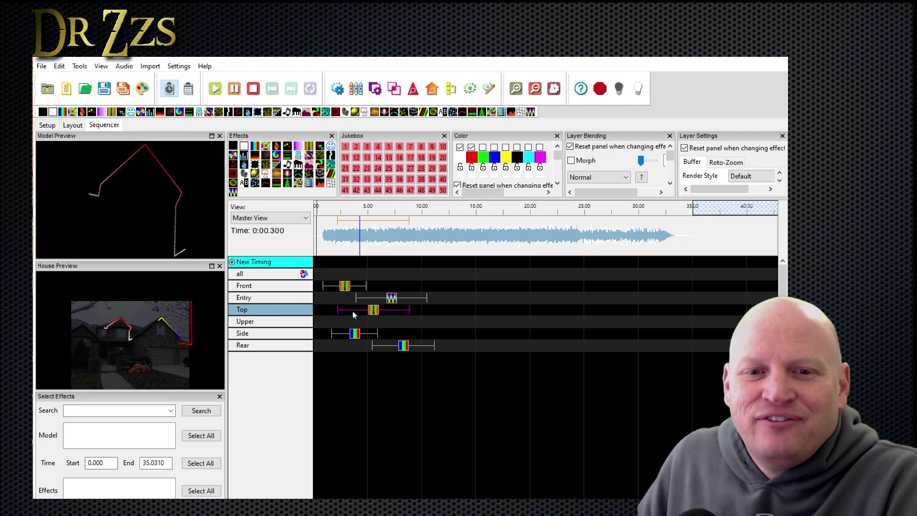
left_click(471, 147)
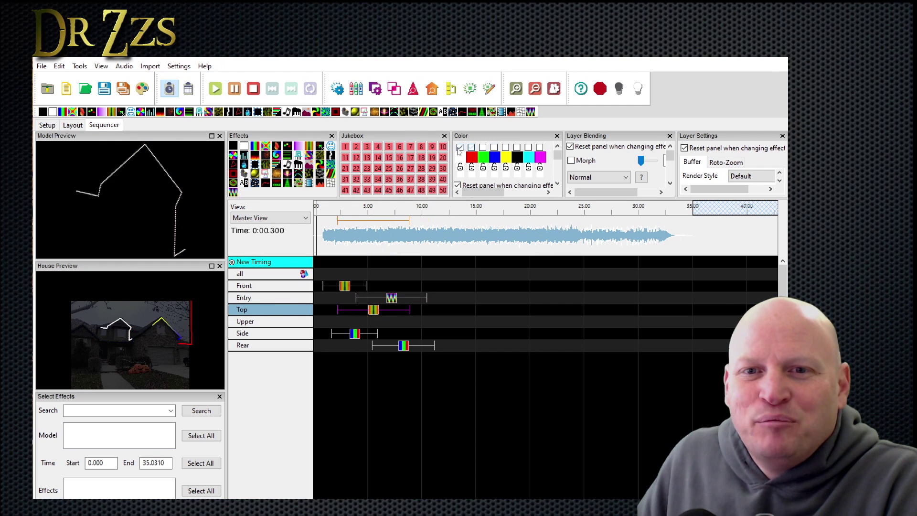
left_click(505, 147)
left_click(493, 147)
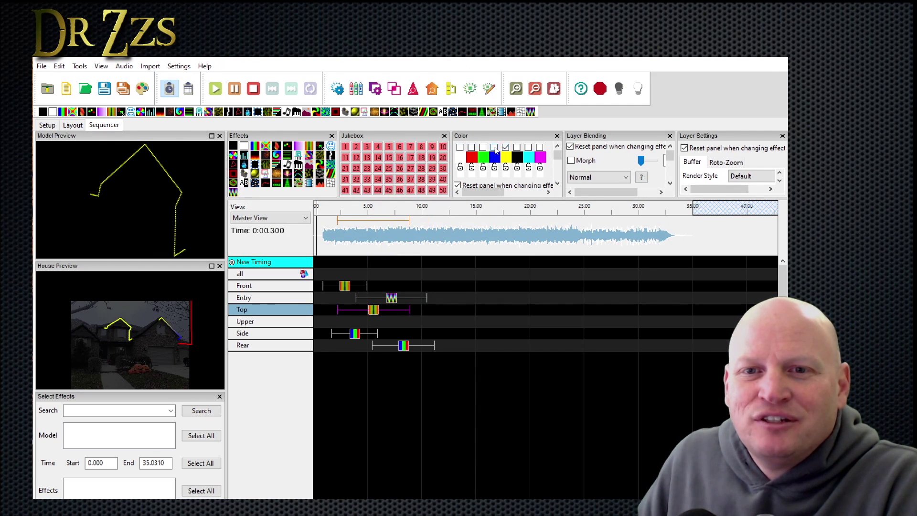
left_click(403, 345)
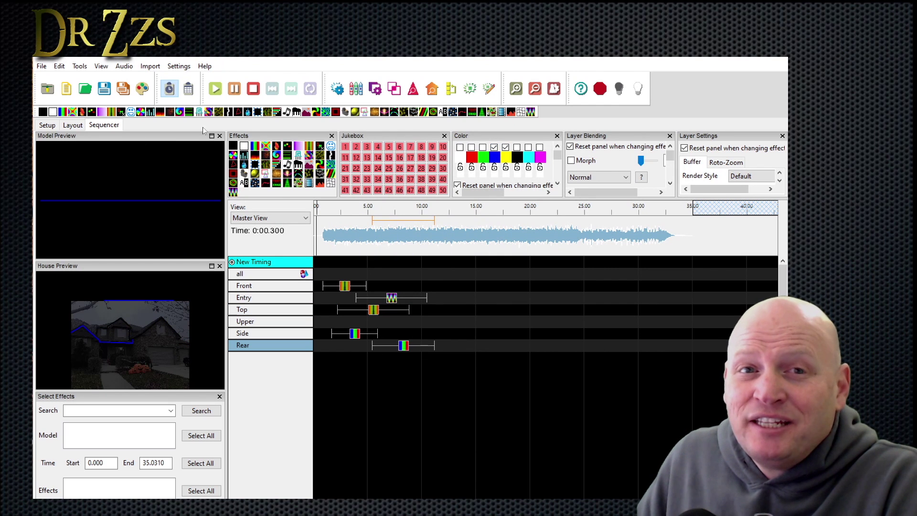
- Render the recolored sequence and turn on output to the lights
left_click(141, 88)
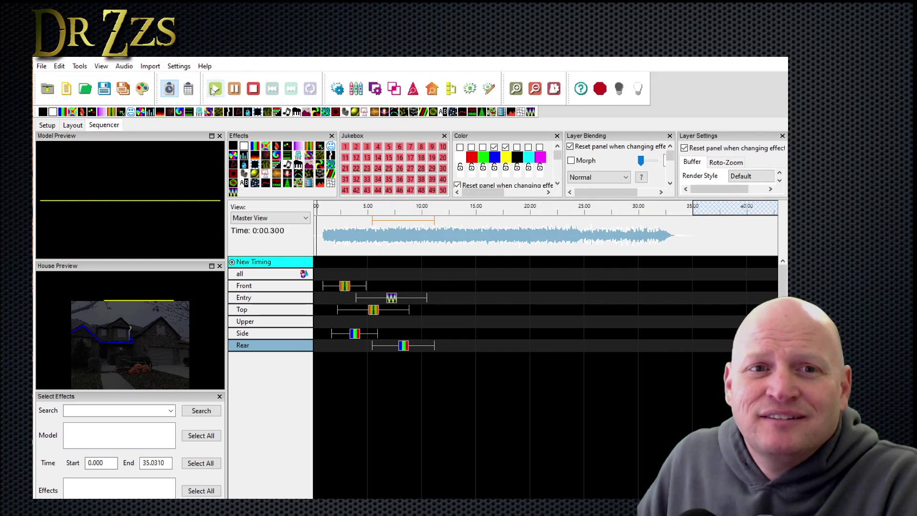
left_click(638, 90)
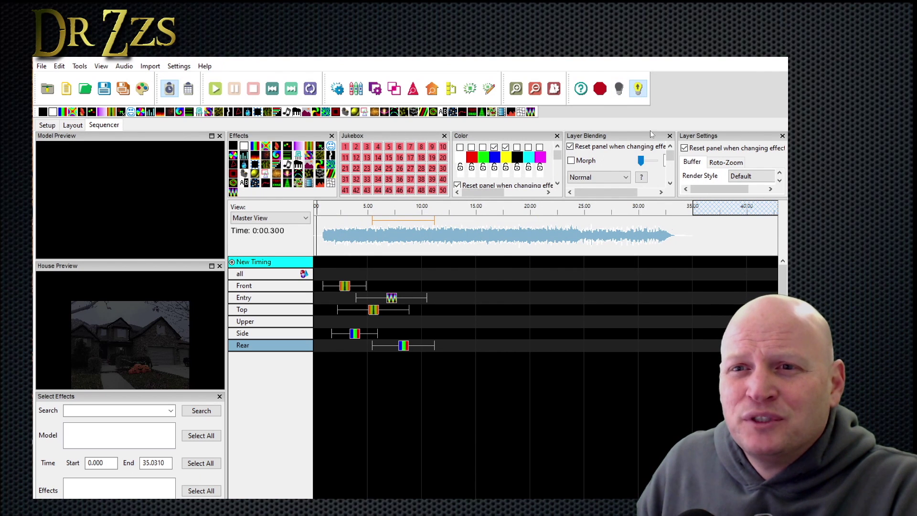